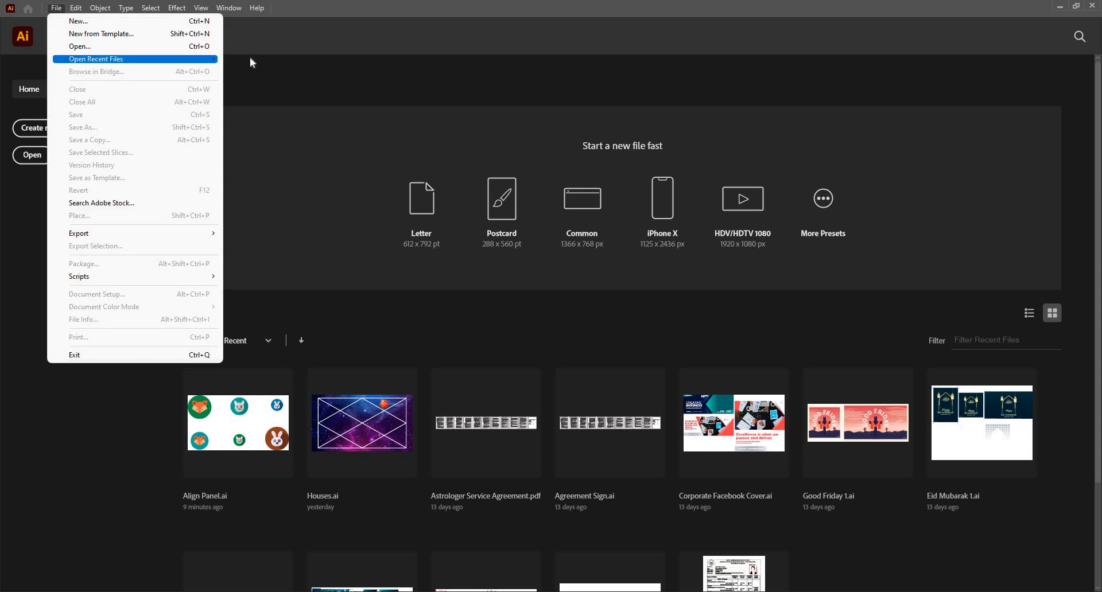
# - Open the recent file Align Panel.ai and fit its artboard in the window
pyautogui.moveTo(189, 57)
pyautogui.click(265, 58)
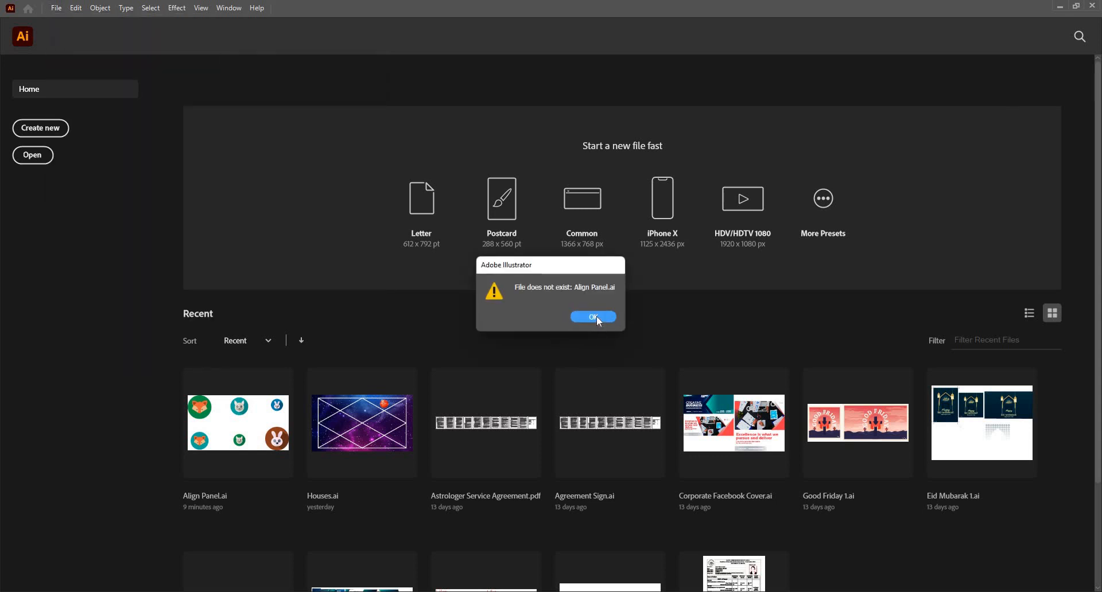
pyautogui.click(594, 316)
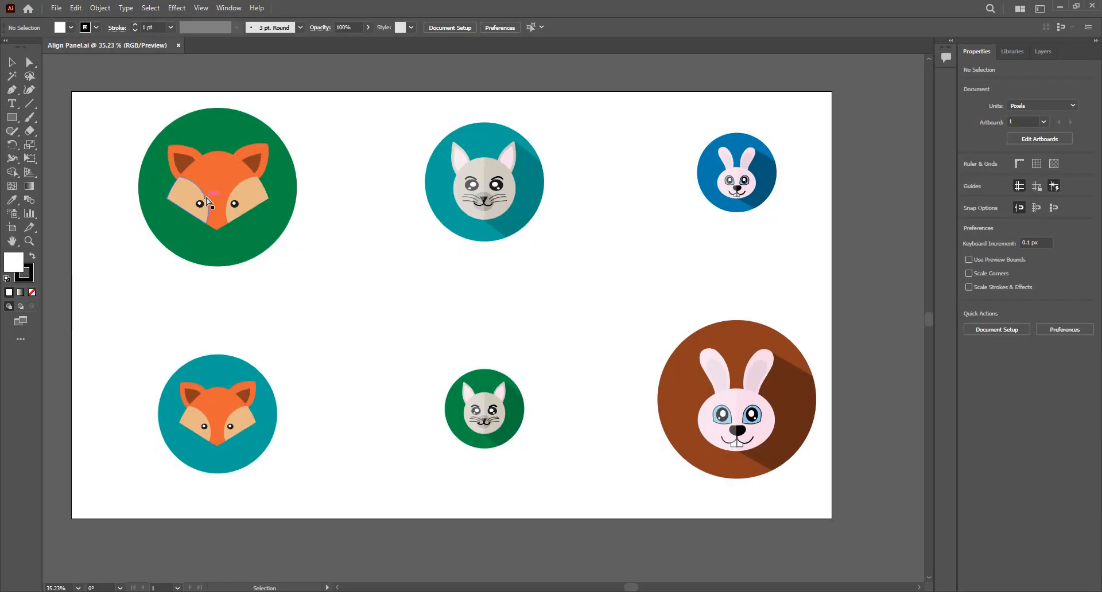
pyautogui.hotkey('ctrl', '0')
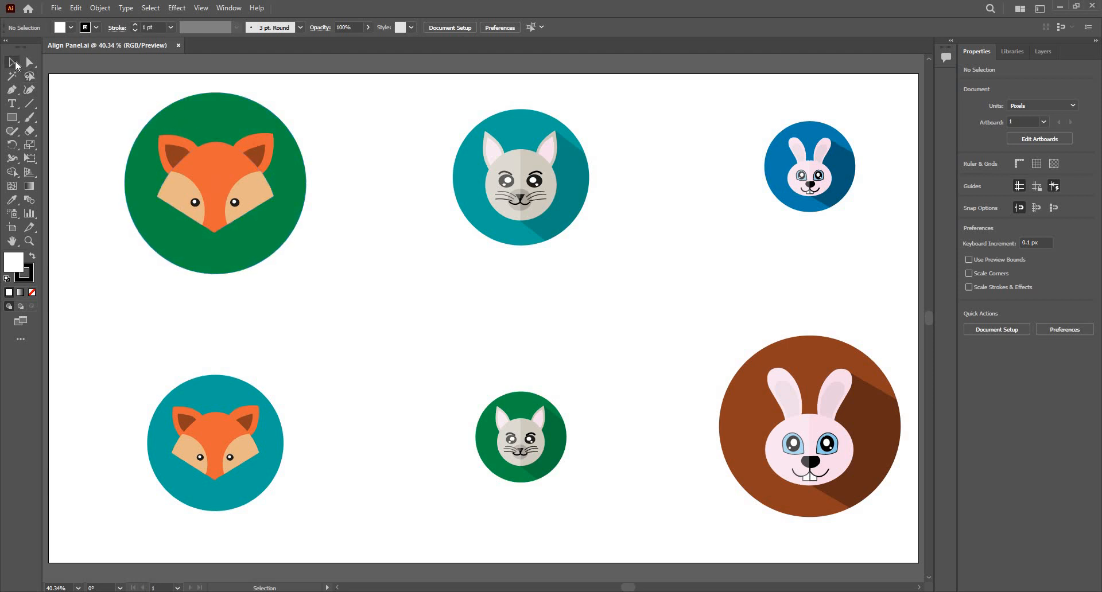
# - Select the large fox on the green circle and show the floating Align panel
pyautogui.click(213, 118)
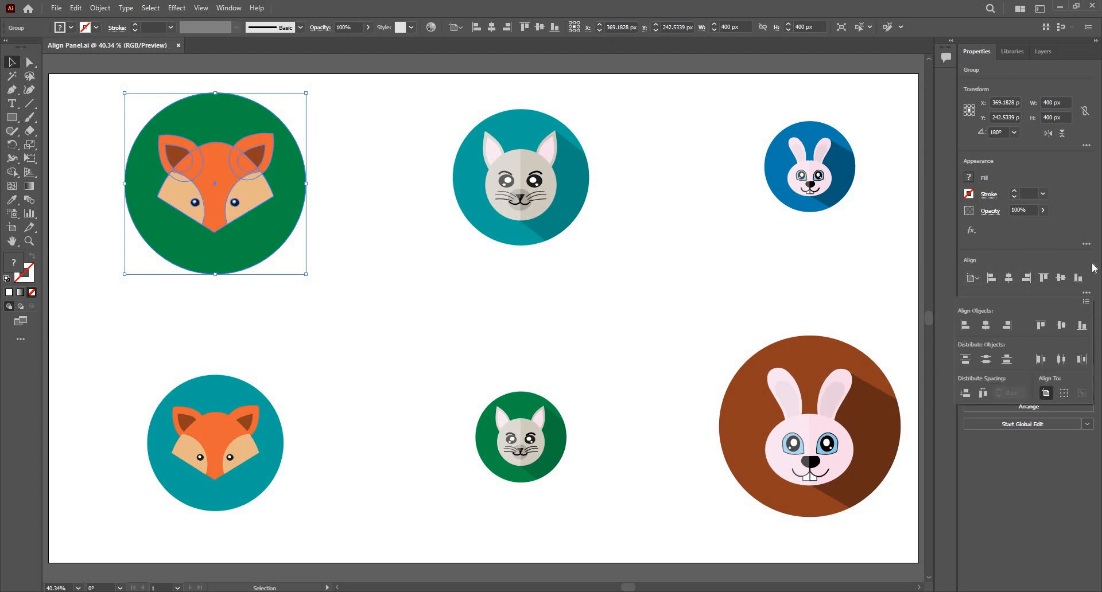
pyautogui.click(999, 261)
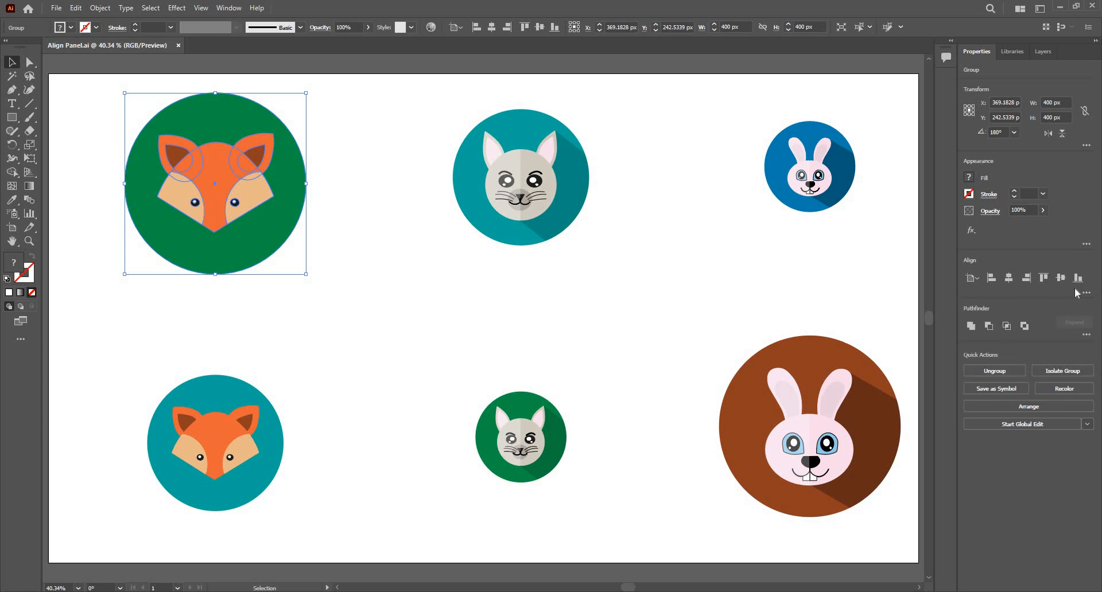
pyautogui.click(230, 7)
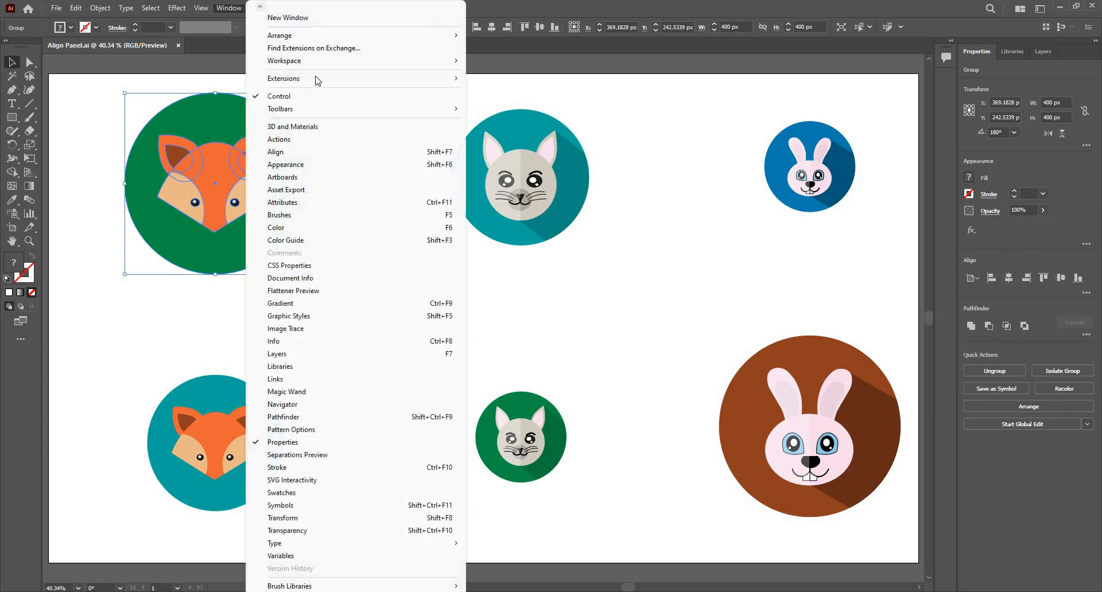
pyautogui.click(449, 157)
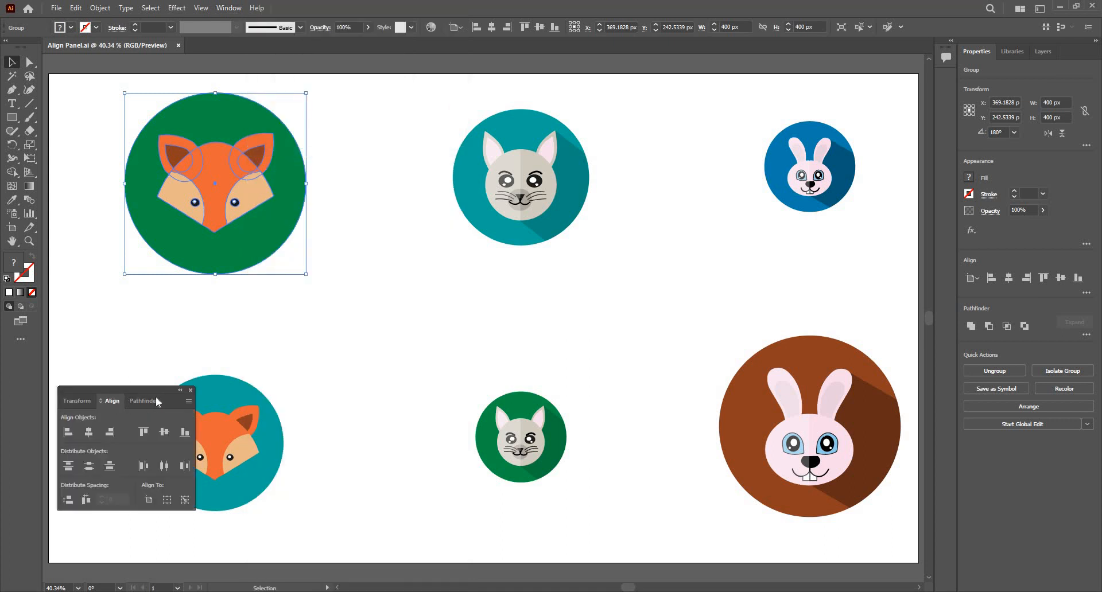
# - Dock the Align panel beside Layers and close the leftover Transform and Pathfinder panel group
pyautogui.moveTo(112, 401); pyautogui.dragTo(574, 261)
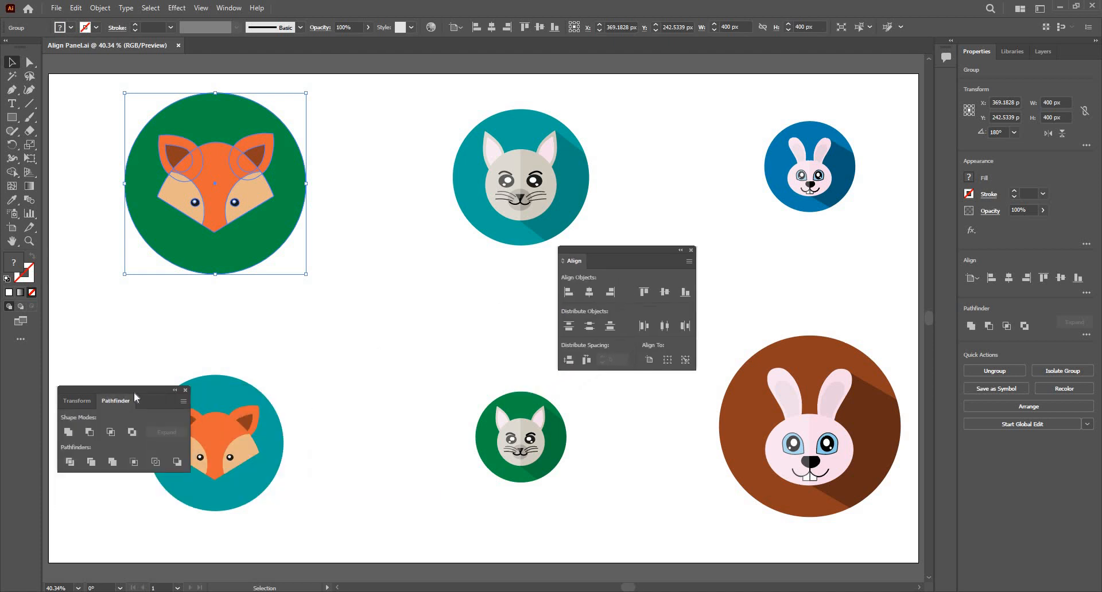
pyautogui.click(186, 390)
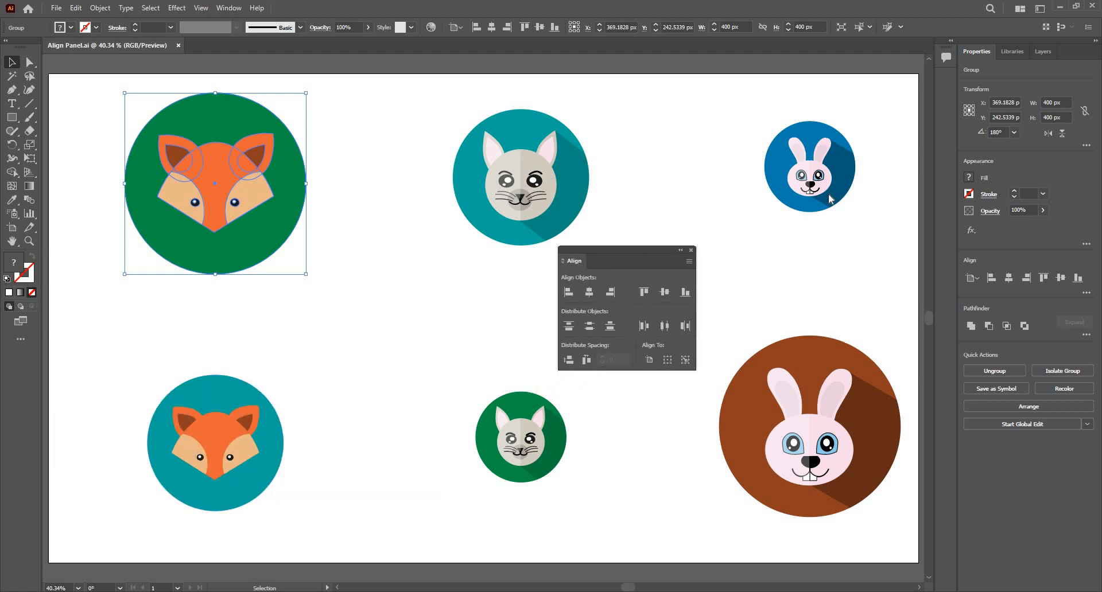
pyautogui.moveTo(575, 259); pyautogui.dragTo(656, 252)
pyautogui.moveTo(1021, 76); pyautogui.dragTo(1060, 48)
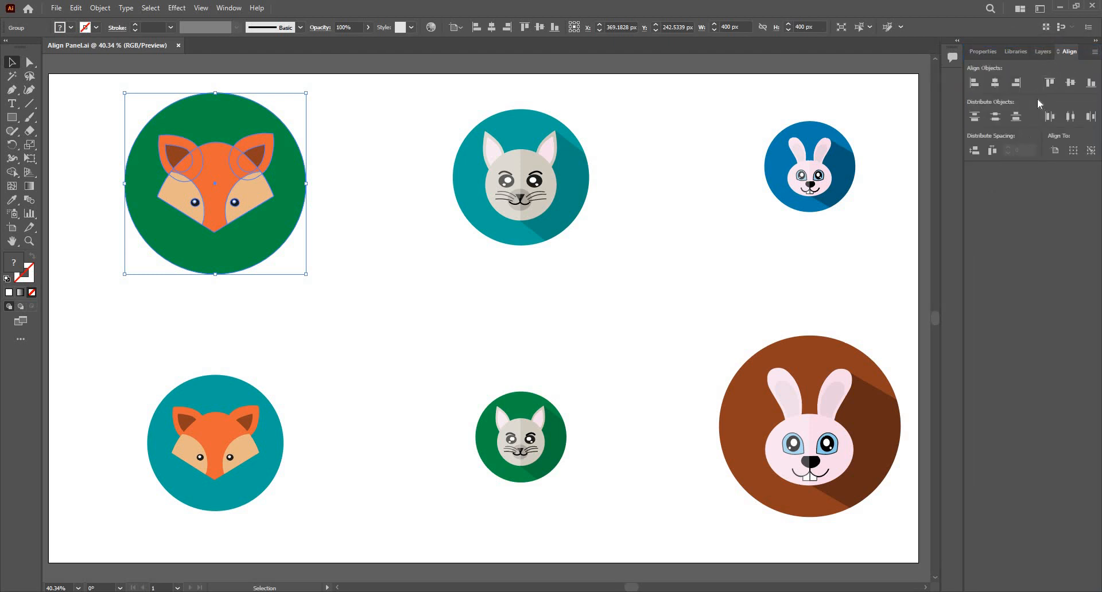
# - Compare the extended align options in the fox group's properties with those in the docked Align panel
pyautogui.click(987, 51)
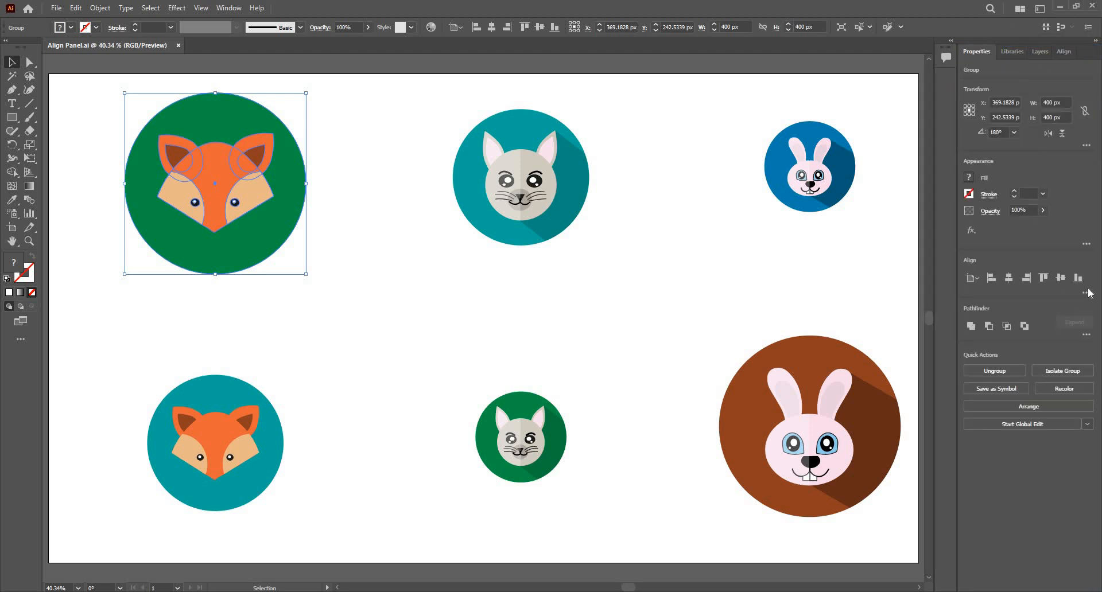
pyautogui.click(1087, 293)
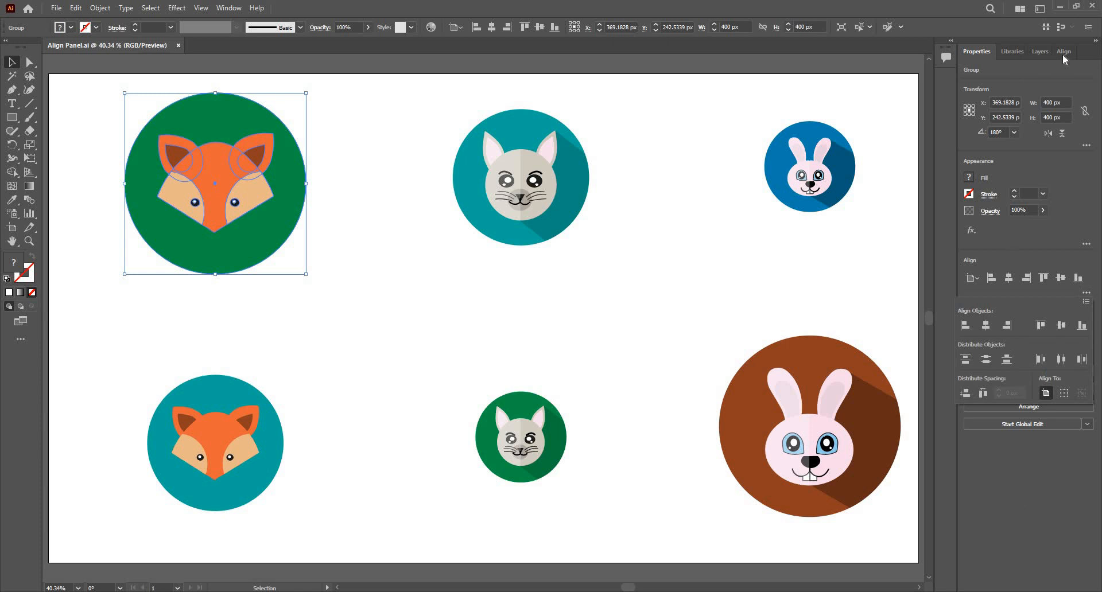
pyautogui.click(897, 254)
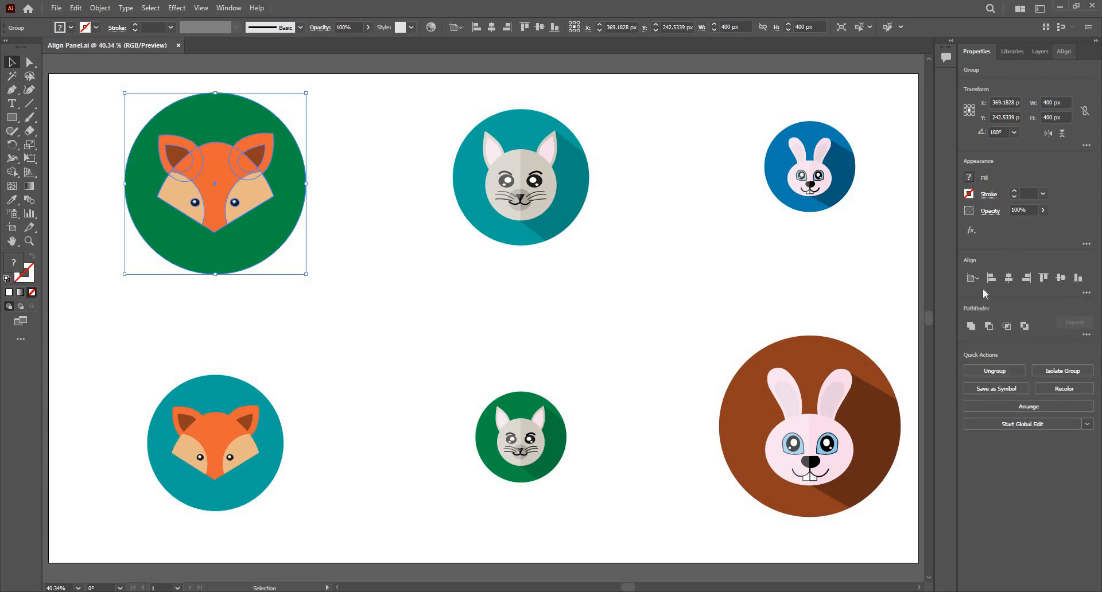
pyautogui.click(1062, 51)
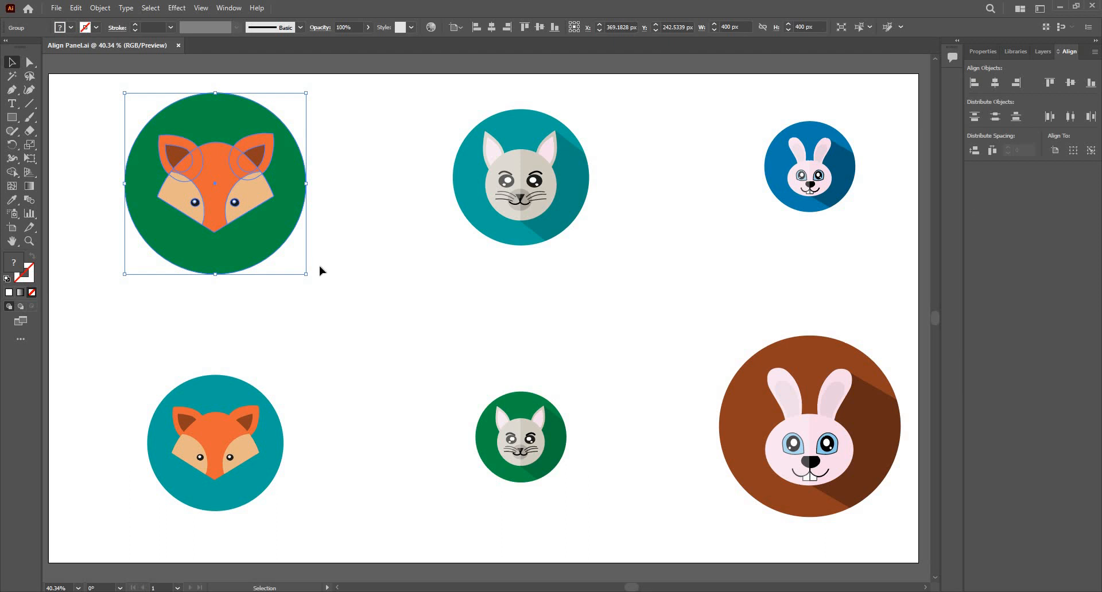
# - Select the large fox and the teal cat, set Align to Key Object, and make first the fox, then the cat the key object
pyautogui.click(204, 222)
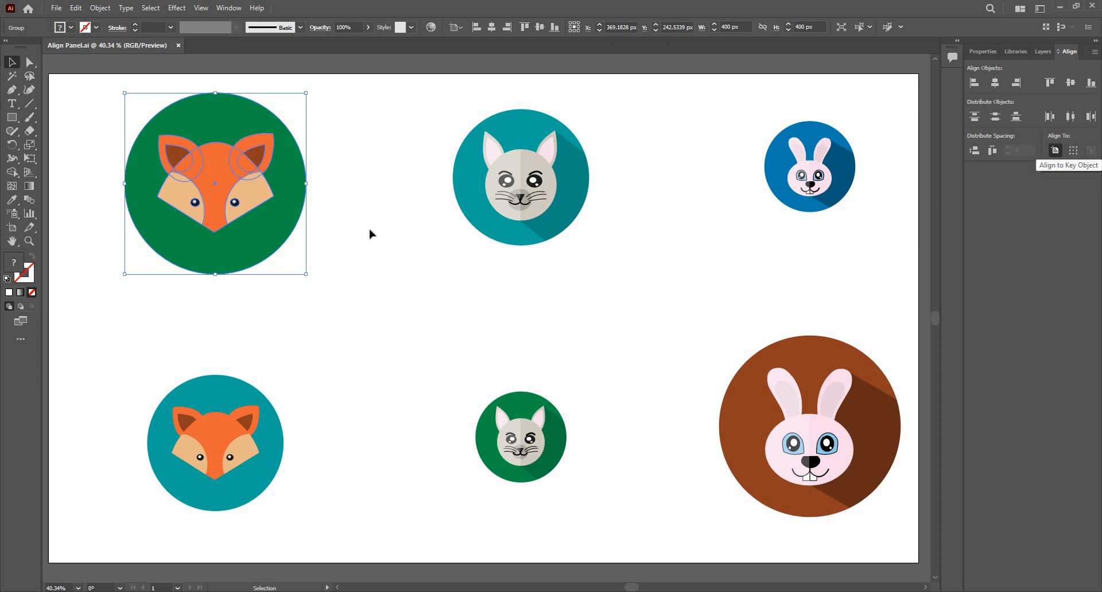
pyautogui.moveTo(207, 311); pyautogui.dragTo(525, 193)
pyautogui.click(1090, 151)
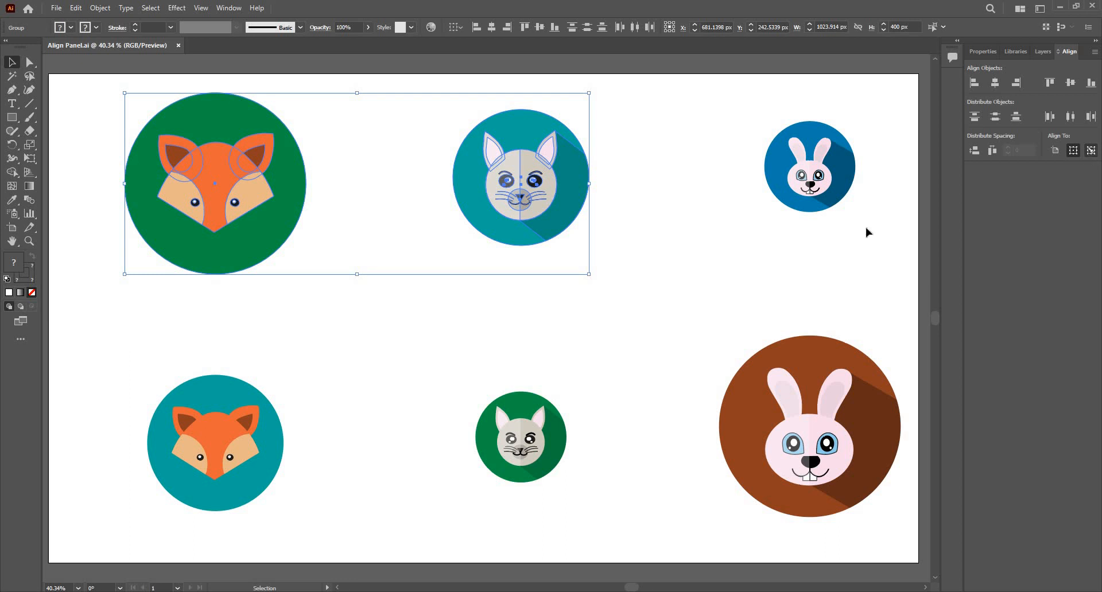
pyautogui.click(279, 217)
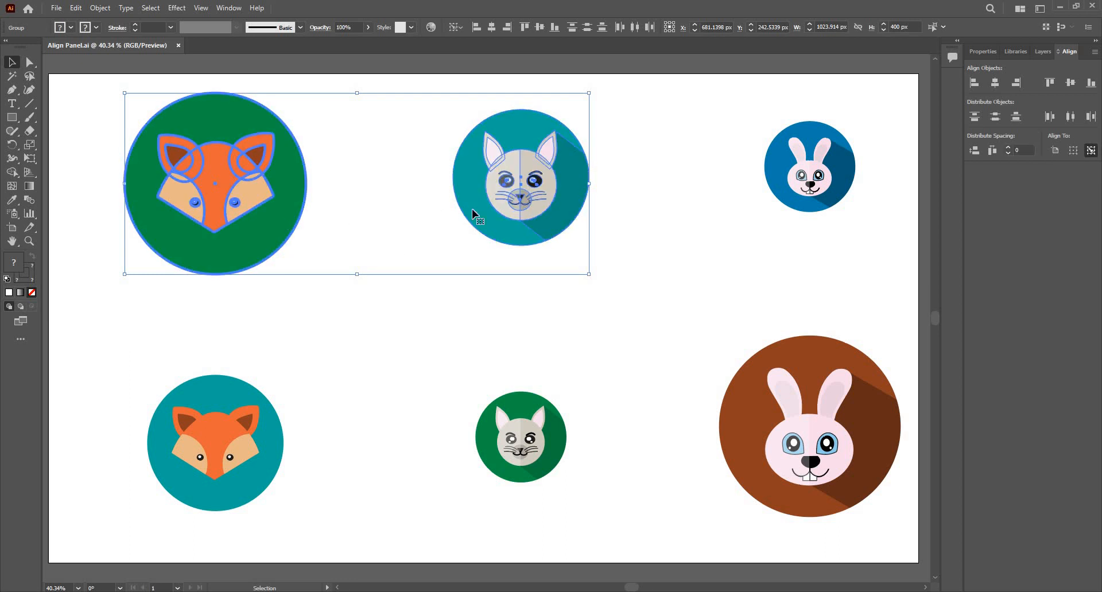
pyautogui.click(571, 213)
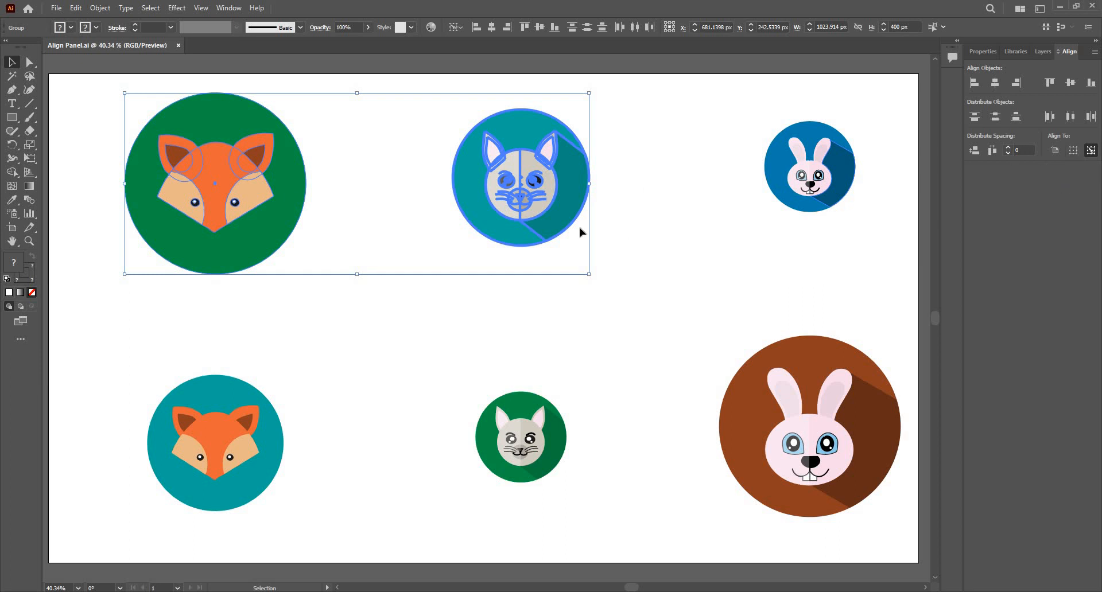
# - Select only the large green fox icon and align it to the artboard's left edge
pyautogui.click(335, 207)
pyautogui.click(279, 198)
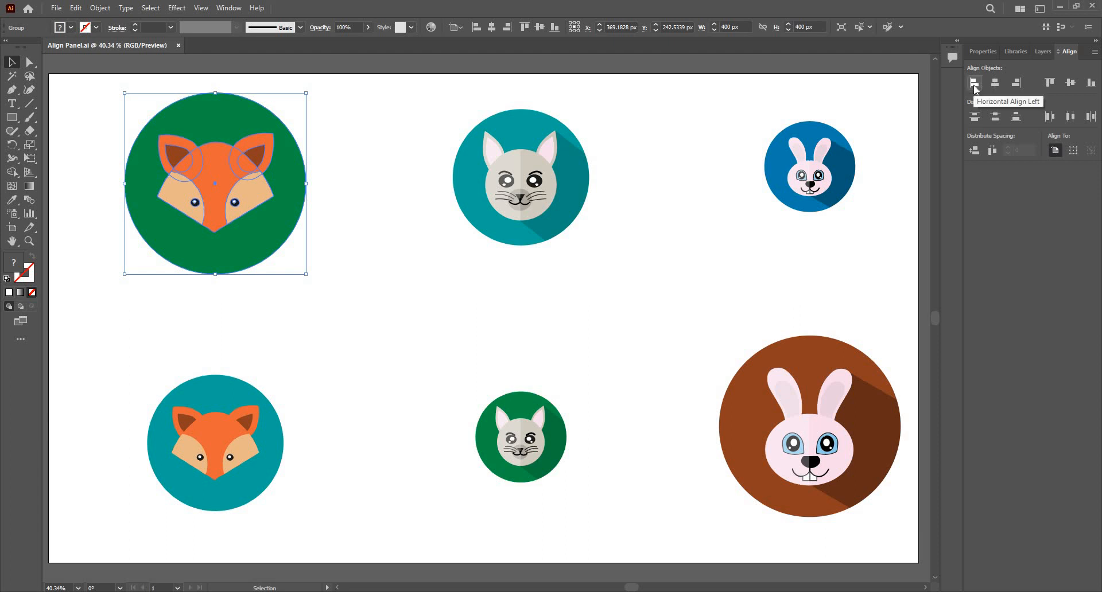
pyautogui.scroll(-1, 810, 152)
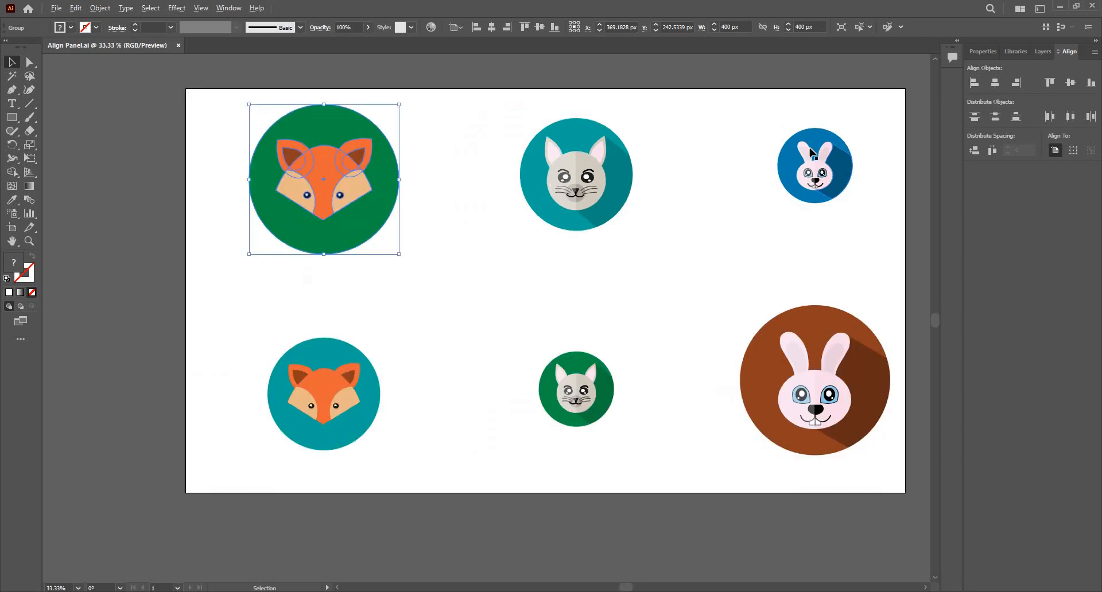
pyautogui.scroll(1, 568, 150)
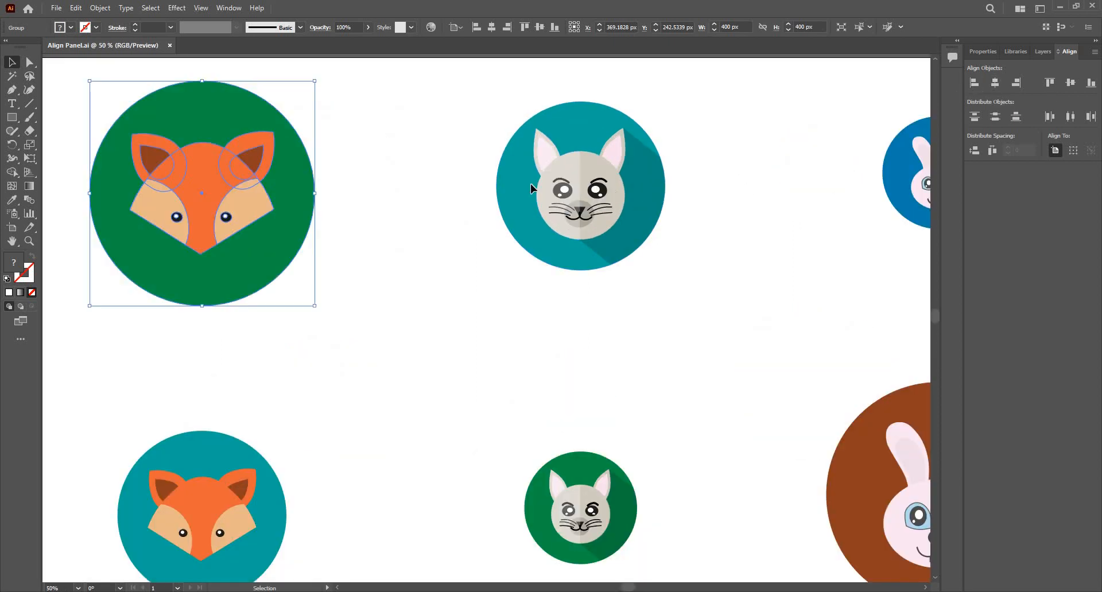
pyautogui.scroll(-1, 760, 180)
pyautogui.click(980, 86)
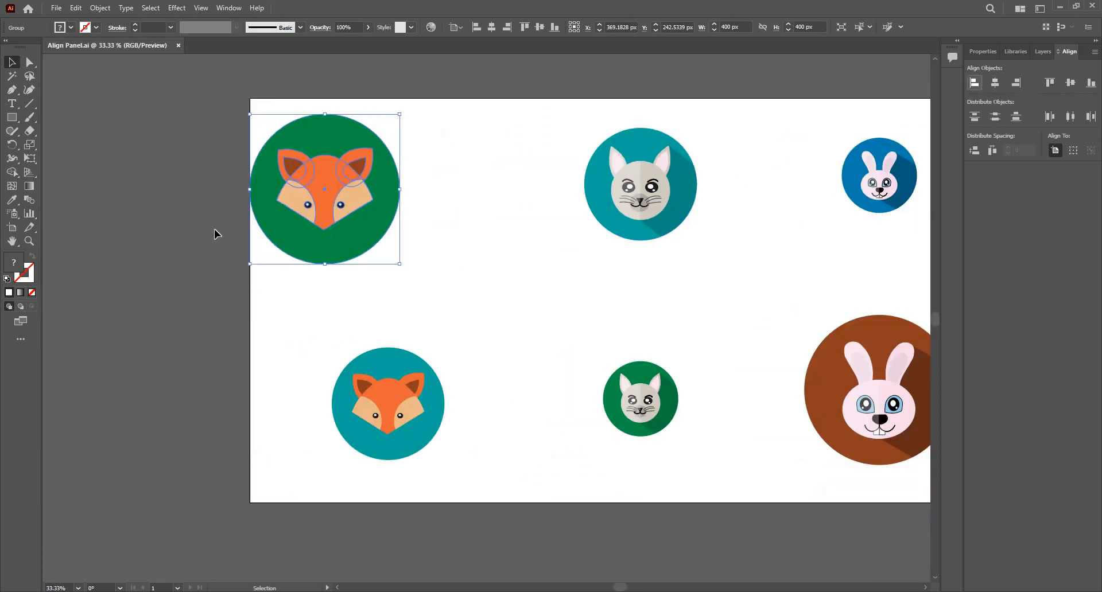
pyautogui.click(242, 174)
pyautogui.scroll(3, 275, 175)
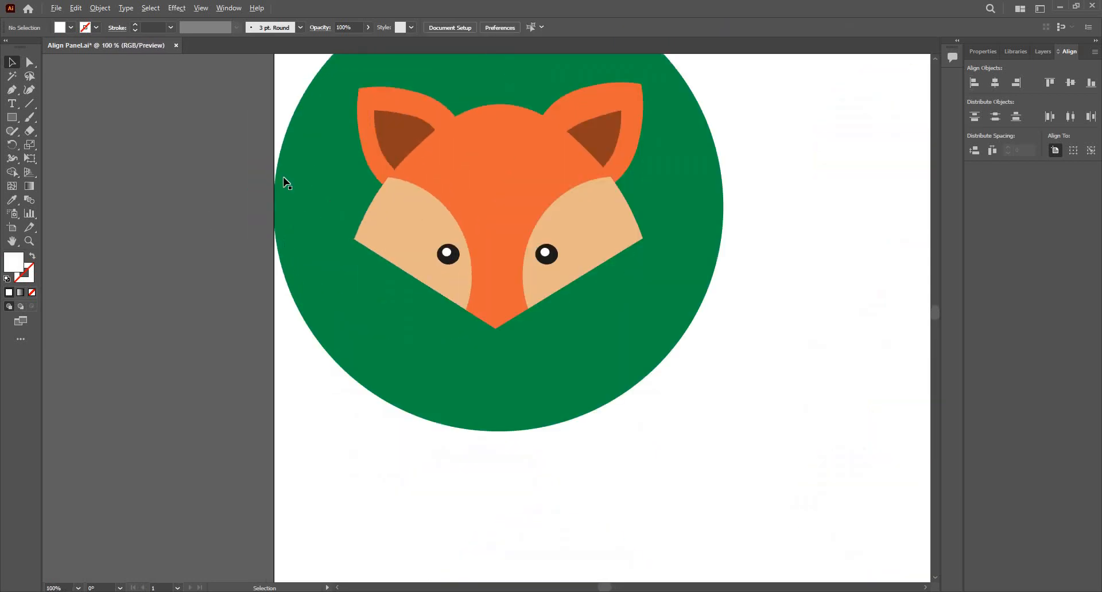
pyautogui.scroll(-2, 284, 248)
pyautogui.scroll(-1, 284, 247)
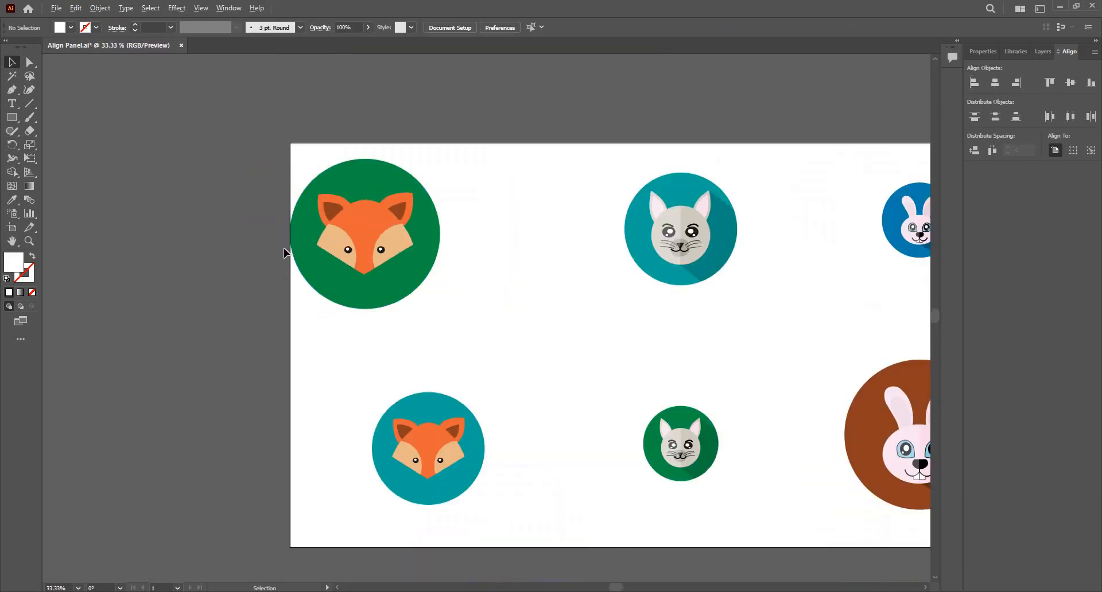
pyautogui.scroll(-1, 283, 248)
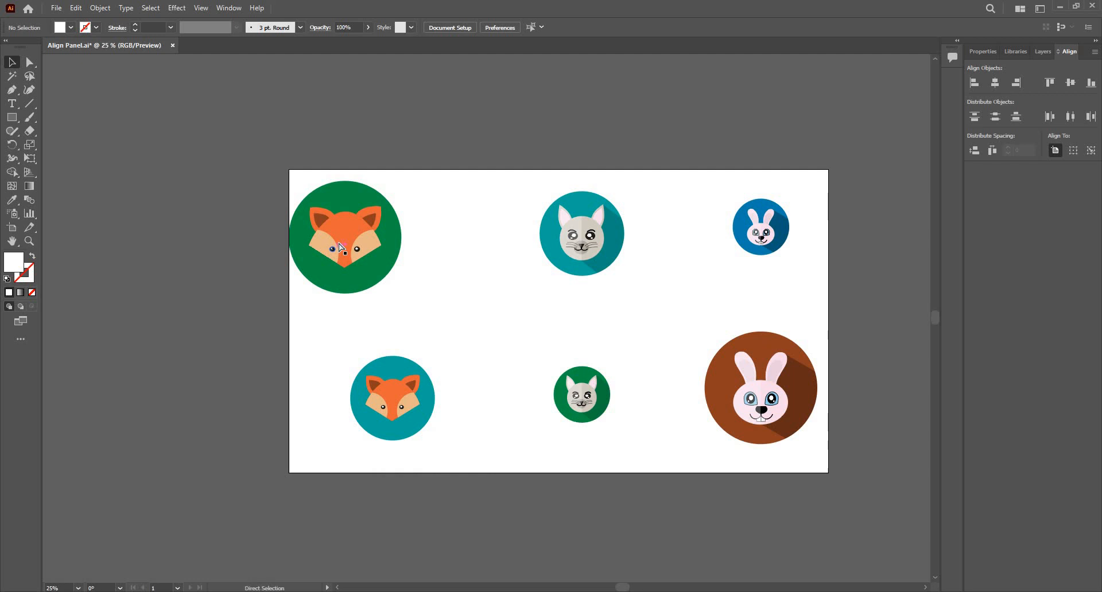
# - Undo the left alignment and try aligning the large fox to the artboard's horizontal centre and right edge
pyautogui.click(351, 240)
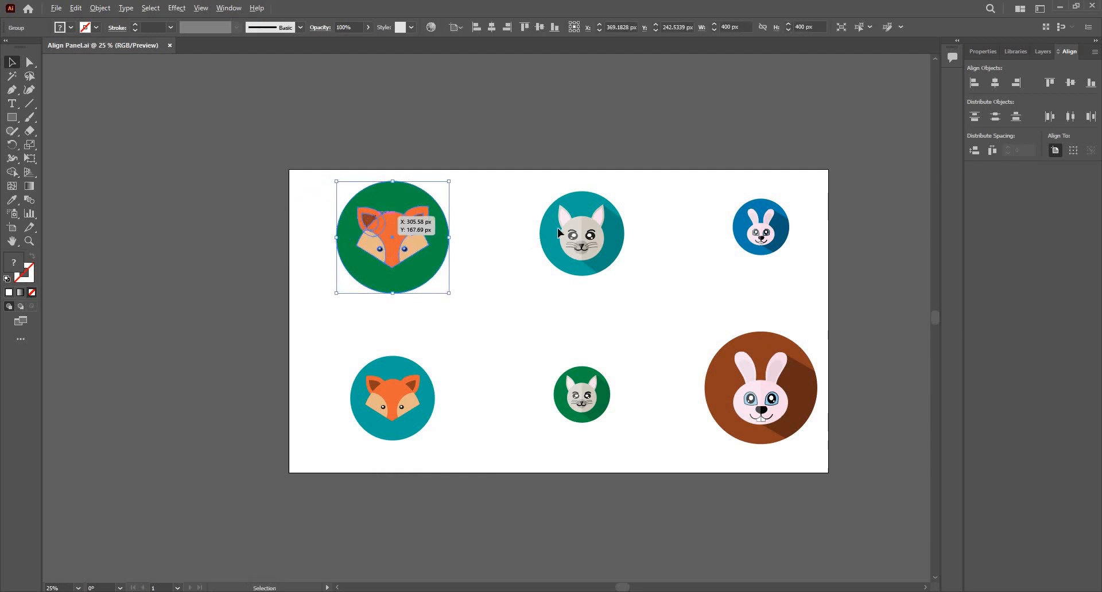
pyautogui.scroll(2, 556, 228)
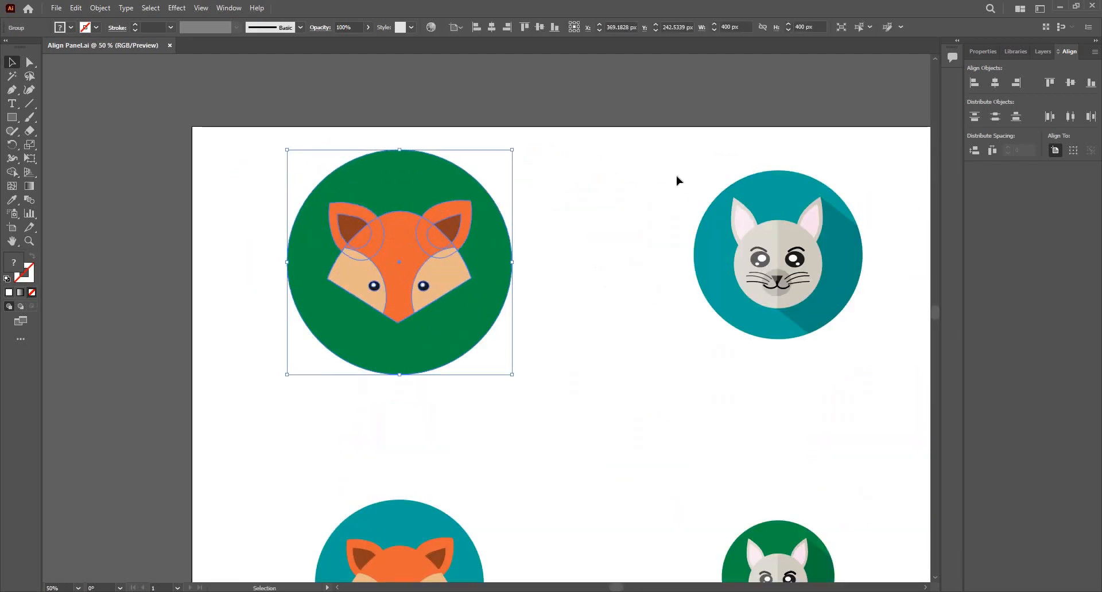
pyautogui.click(1000, 84)
pyautogui.scroll(-2, 654, 91)
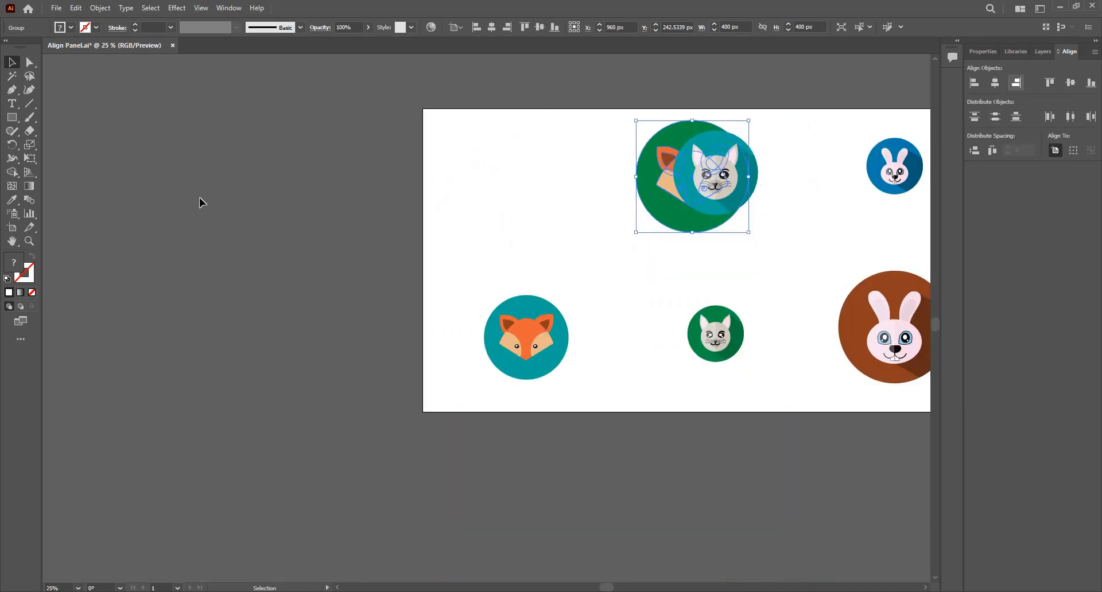
pyautogui.click(1016, 83)
pyautogui.scroll(-1, 1047, 88)
# - Try aligning the large fox vertically to the artboard's top, centre and bottom in turn
pyautogui.click(1050, 84)
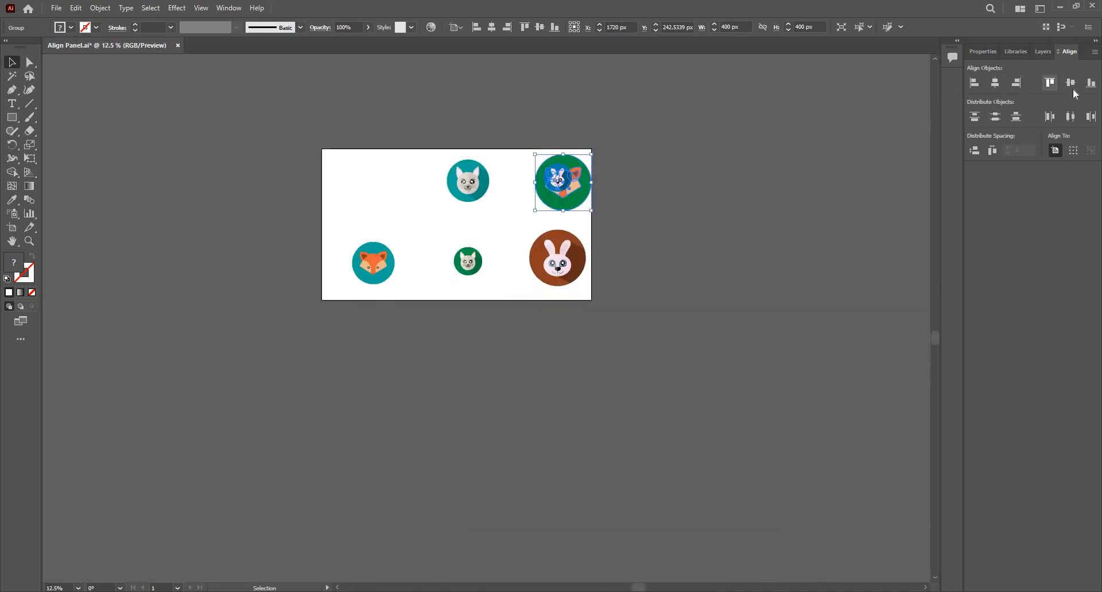
pyautogui.click(1070, 83)
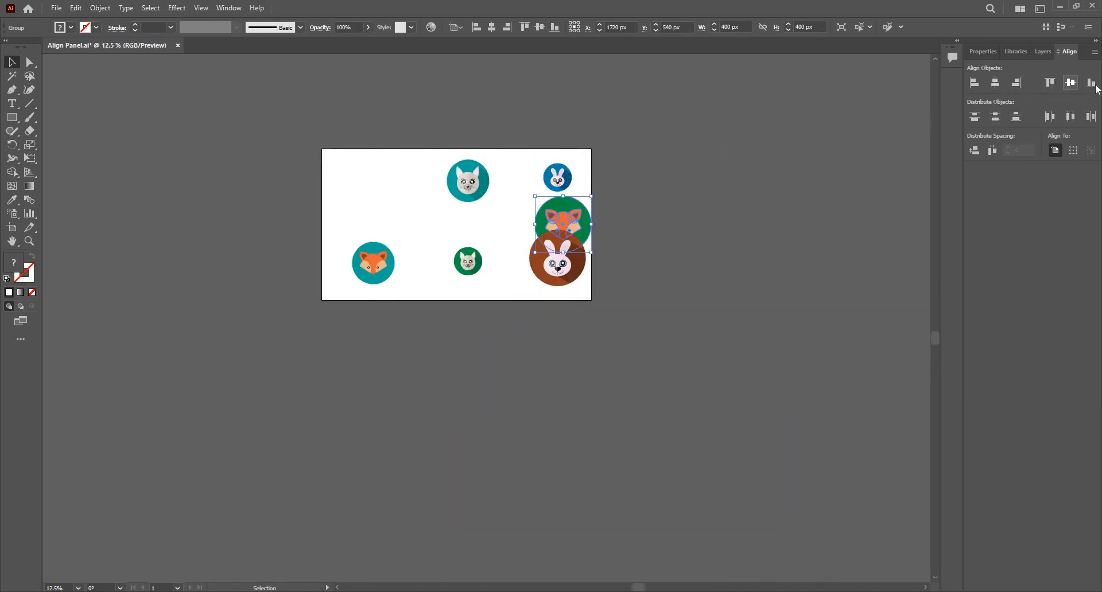
pyautogui.click(1091, 83)
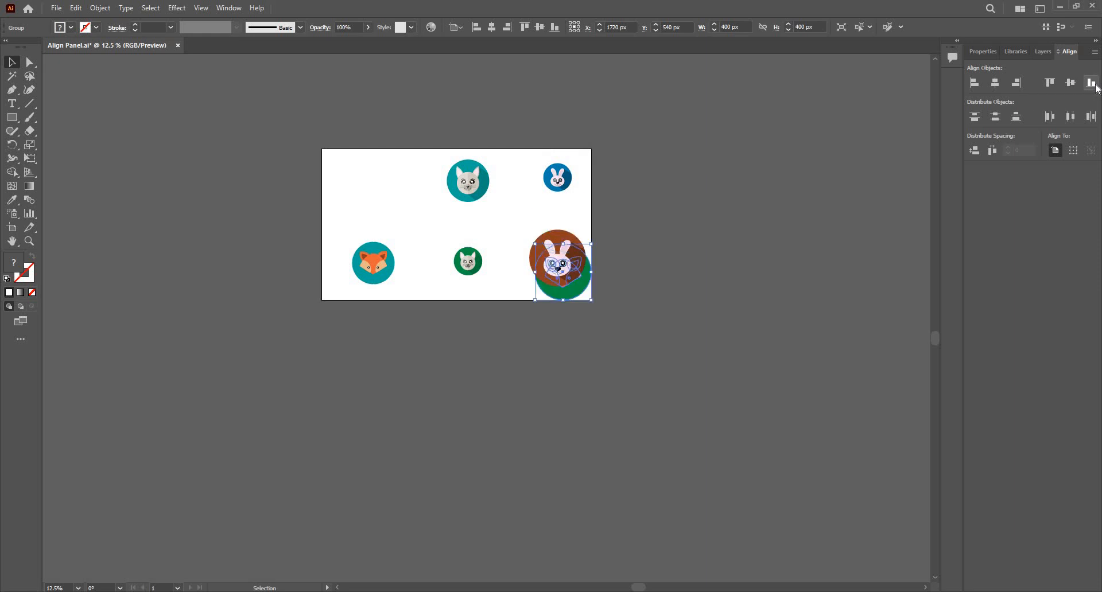
# - Undo all the trial alignments of the large fox back to its original position
pyautogui.hotkey('ctrl', 'z')
pyautogui.hotkey('ctrl', 'z')
pyautogui.hotkey('ctrl', 'z')
pyautogui.hotkey('ctrl', 'z')
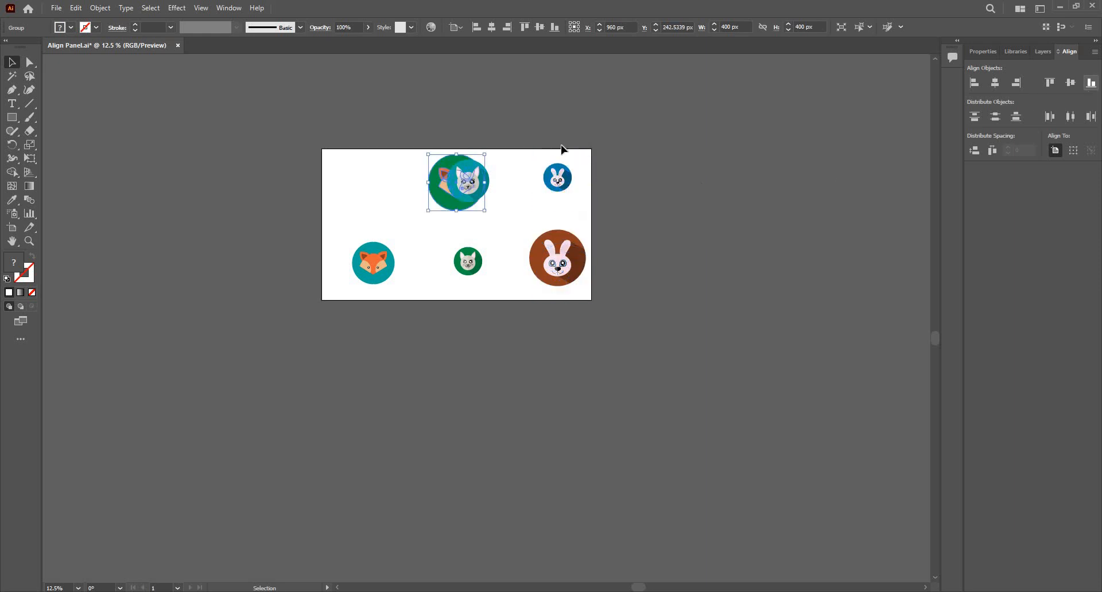
pyautogui.hotkey('ctrl', '=')
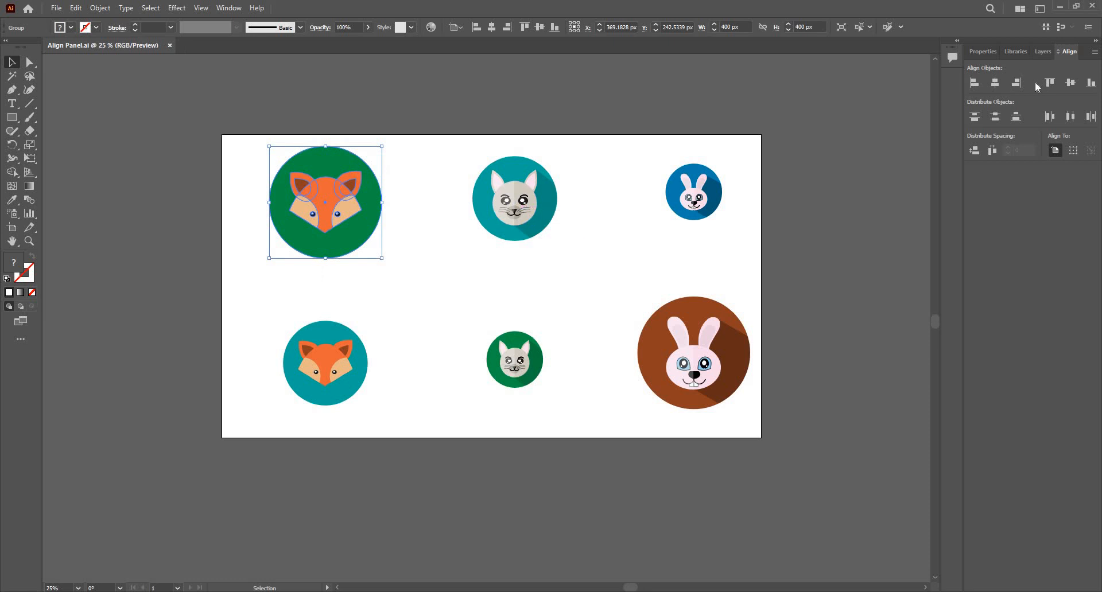
# - Select the fox, cat and rabbit icons of the upper row and align their left edges to the selection
pyautogui.click(524, 150)
pyautogui.moveTo(253, 105); pyautogui.dragTo(730, 270)
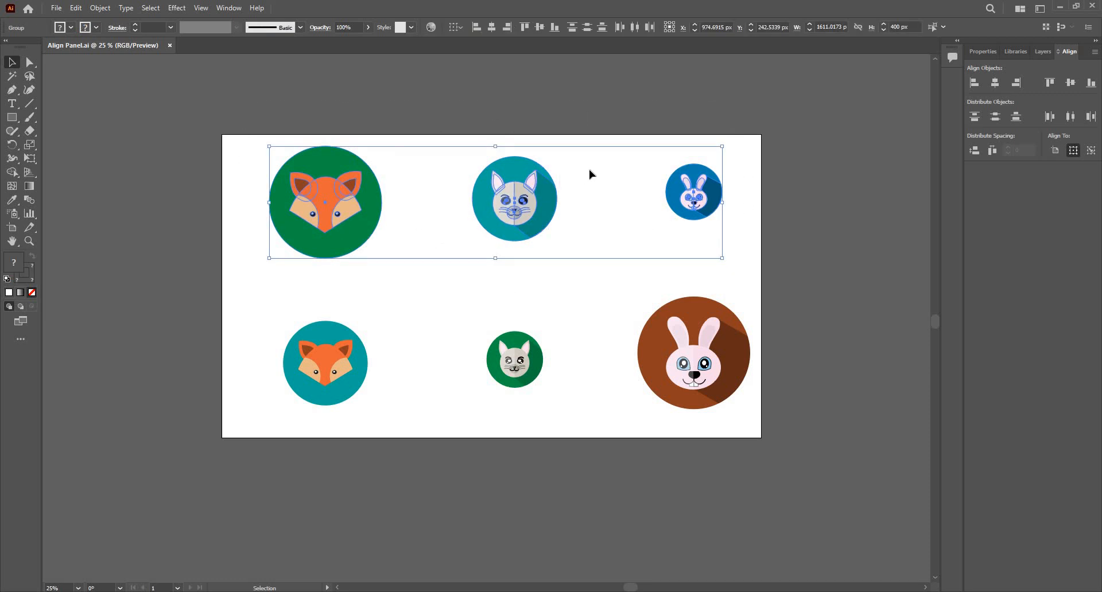
pyautogui.click(970, 84)
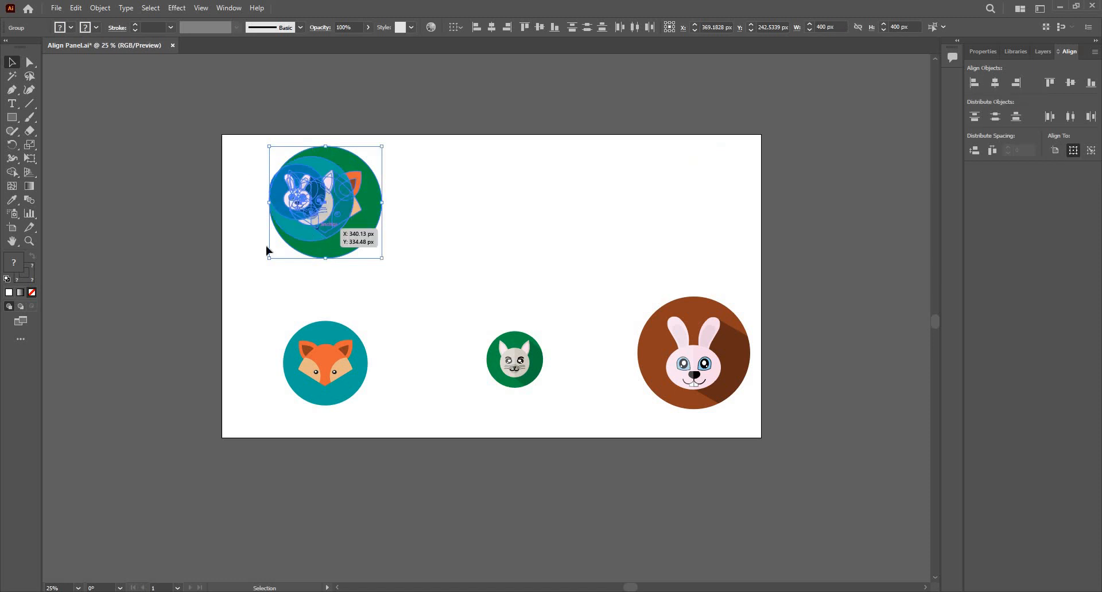
# - Undo the left alignment and retry aligning the upper fox, cat and rabbit to the selection's left edge, undoing that as well
pyautogui.hotkey('ctrl', 'z')
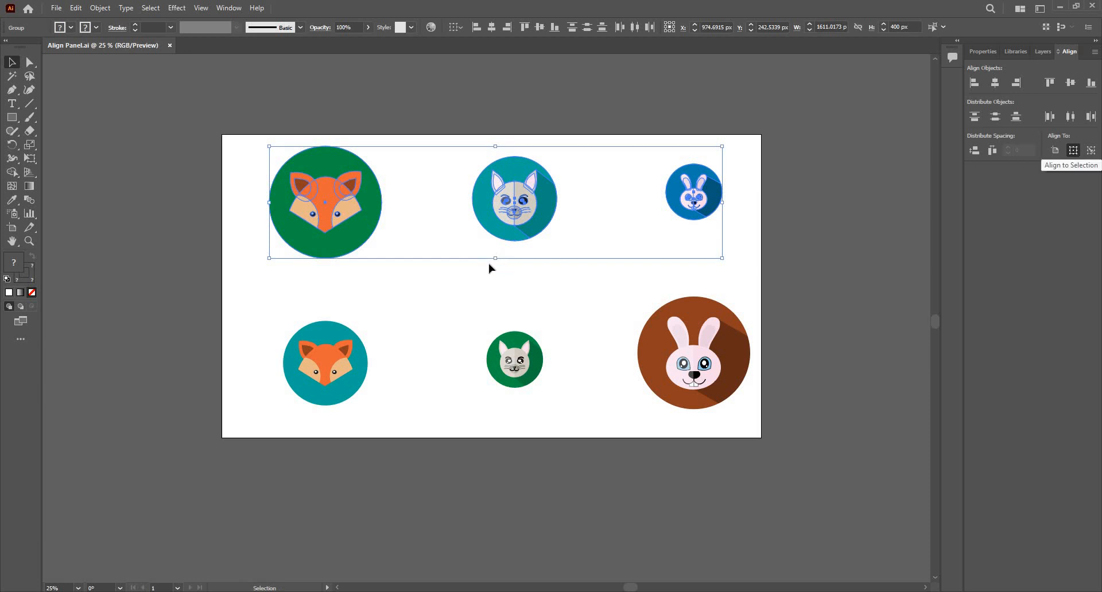
pyautogui.scroll(1, 474, 280)
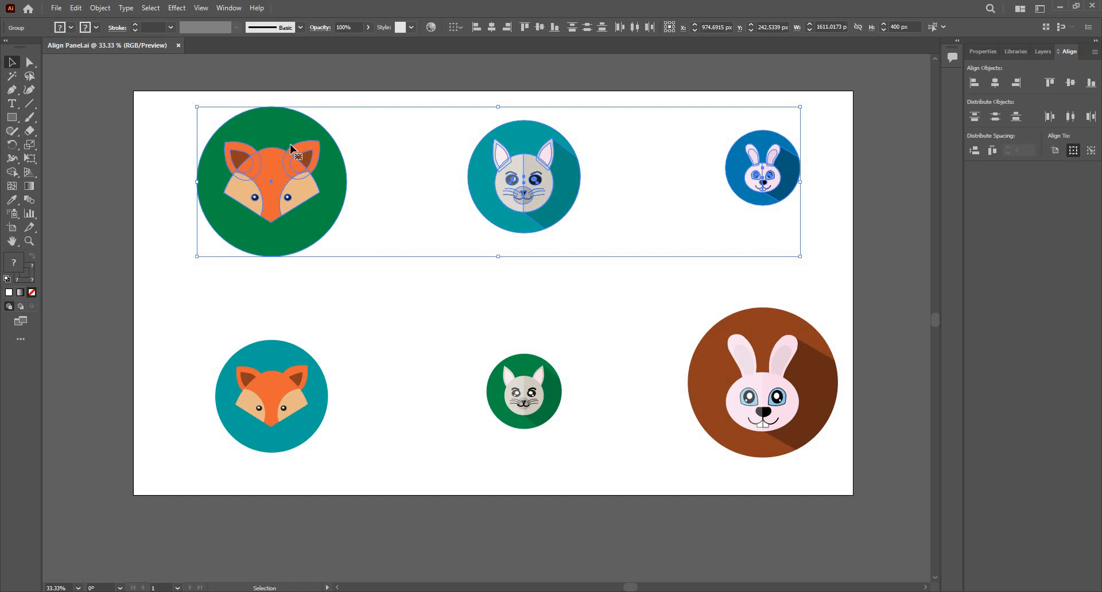
pyautogui.click(975, 82)
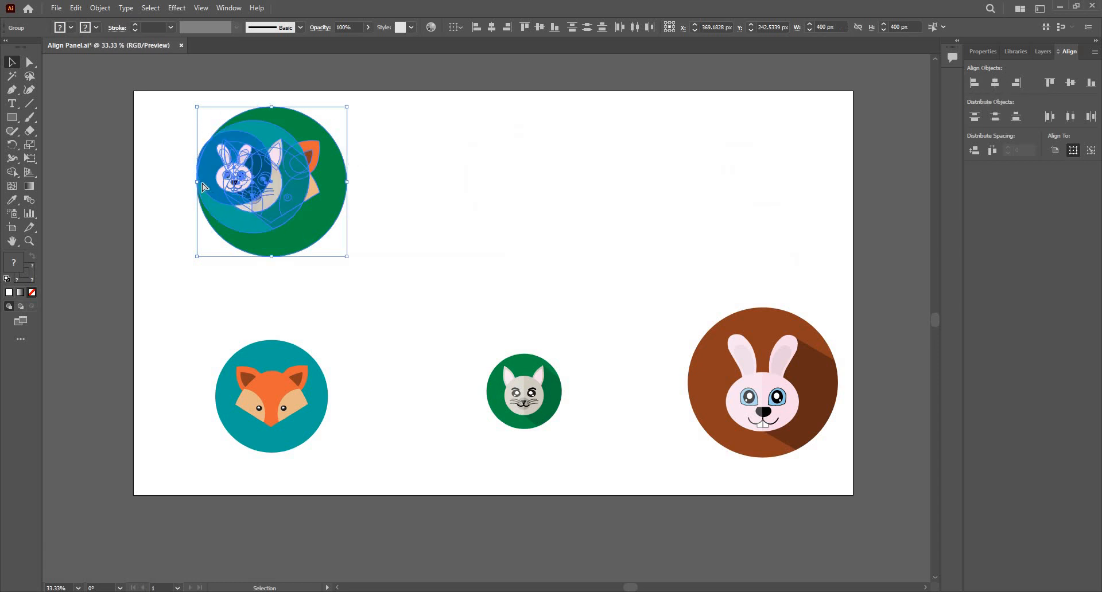
pyautogui.hotkey('ctrl', 'z')
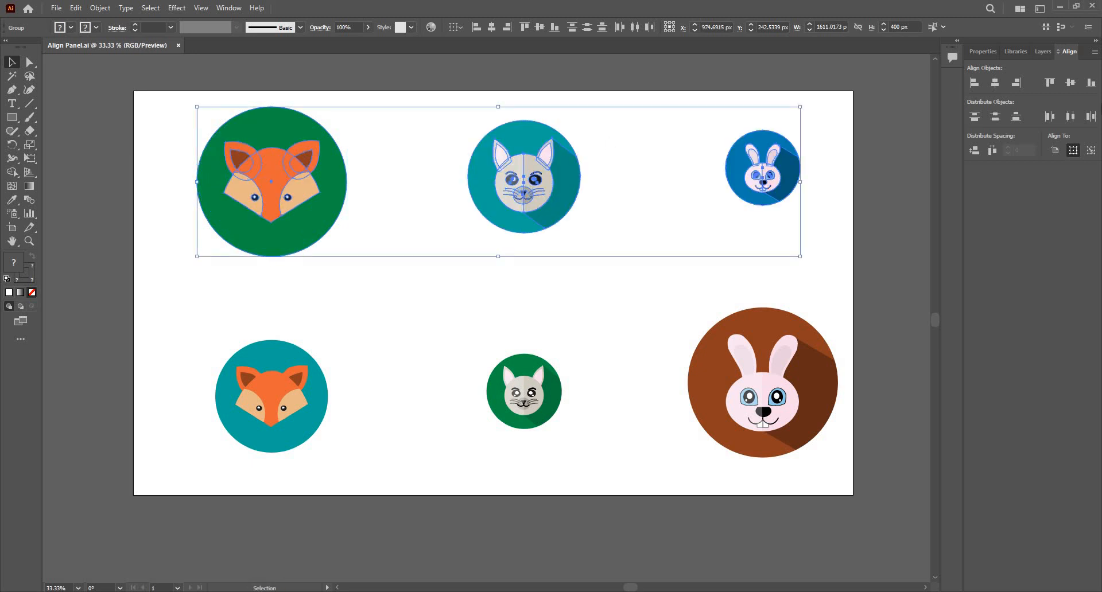
# - Try aligning the three upper icons to the selection's horizontal centre and right edge, undoing each alignment
pyautogui.click(995, 82)
pyautogui.hotkey('ctrl', 'z')
pyautogui.click(1017, 84)
pyautogui.hotkey('ctrl', 'z')
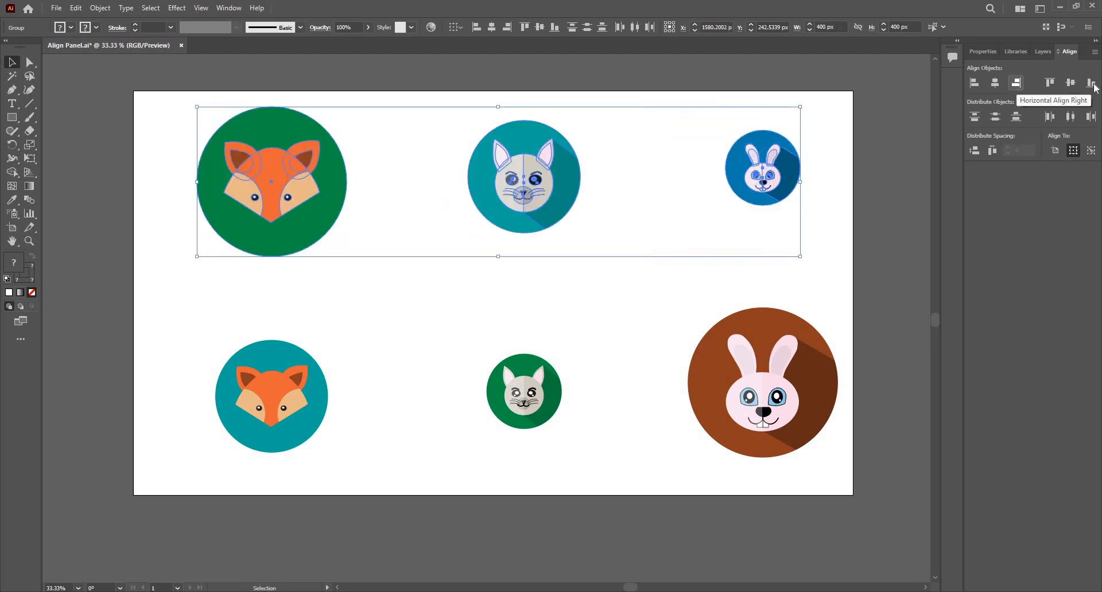
# - Try aligning the three upper icons vertically to the selection's top, centre and bottom in turn, and undo all three alignments
pyautogui.click(1052, 83)
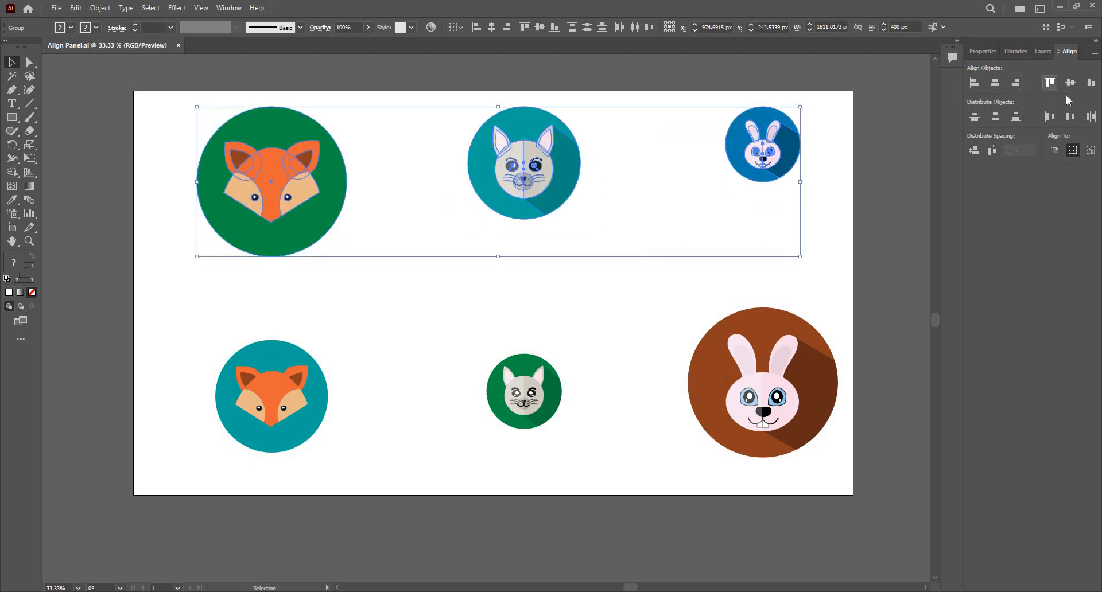
pyautogui.click(1070, 83)
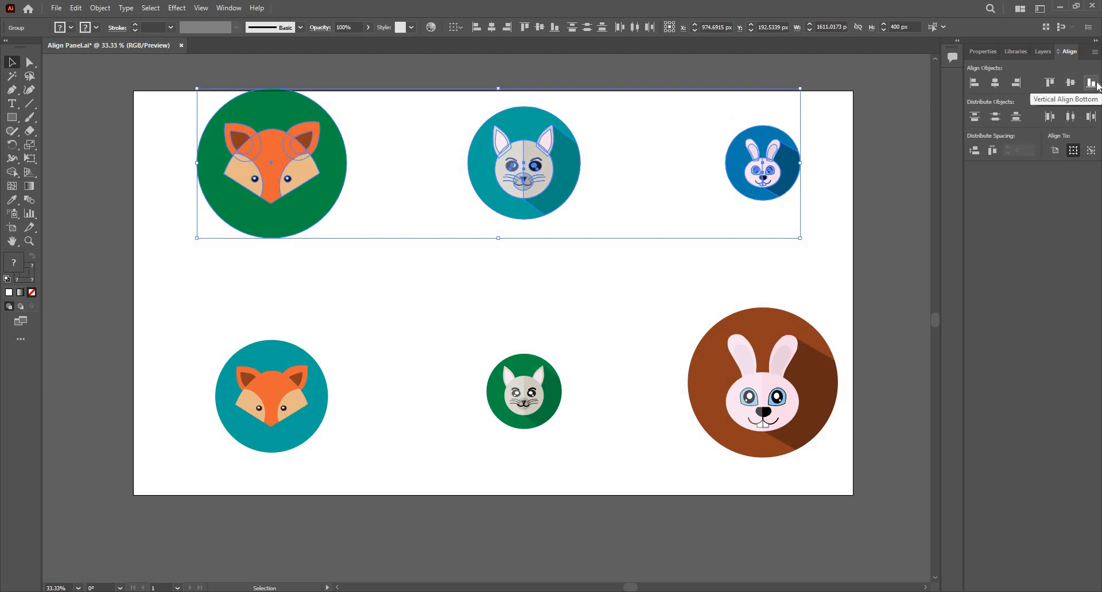
pyautogui.click(1095, 84)
pyautogui.hotkey('ctrl', 'z')
pyautogui.hotkey('ctrl', 'z')
pyautogui.hotkey('ctrl', 'z')
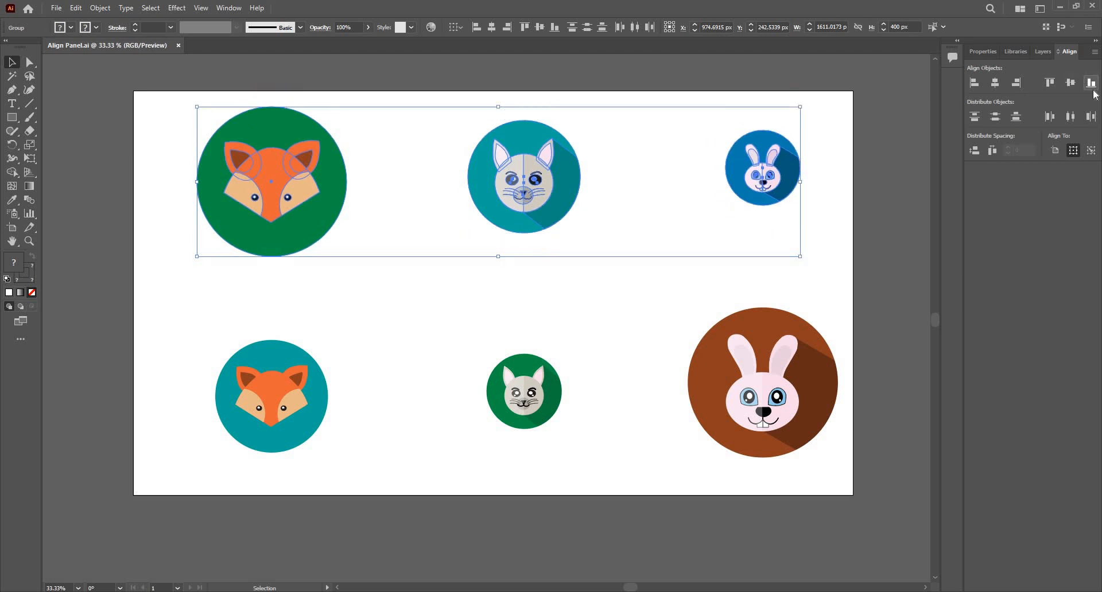
# - Distribute the three upper icons vertically by top, centre and bottom in turn, and horizontally by their left edges
pyautogui.click(974, 117)
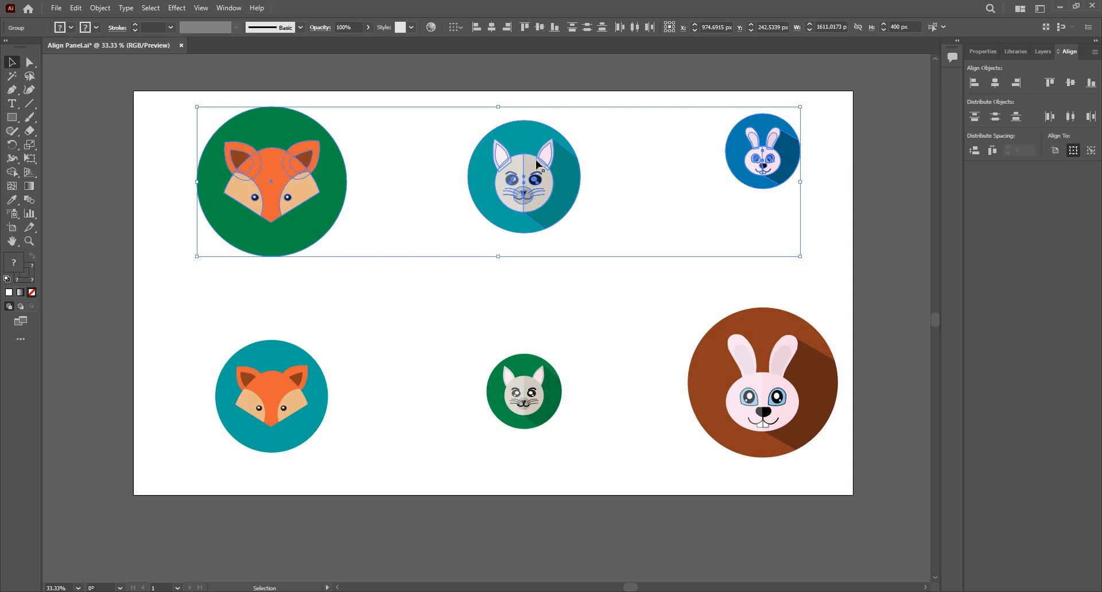
pyautogui.click(992, 122)
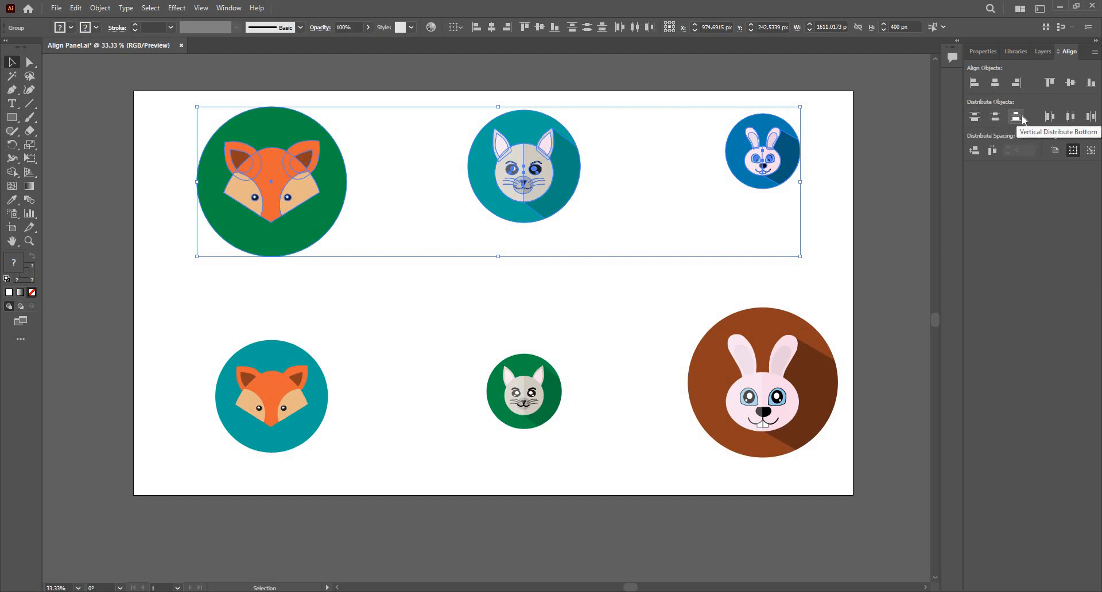
pyautogui.click(1016, 117)
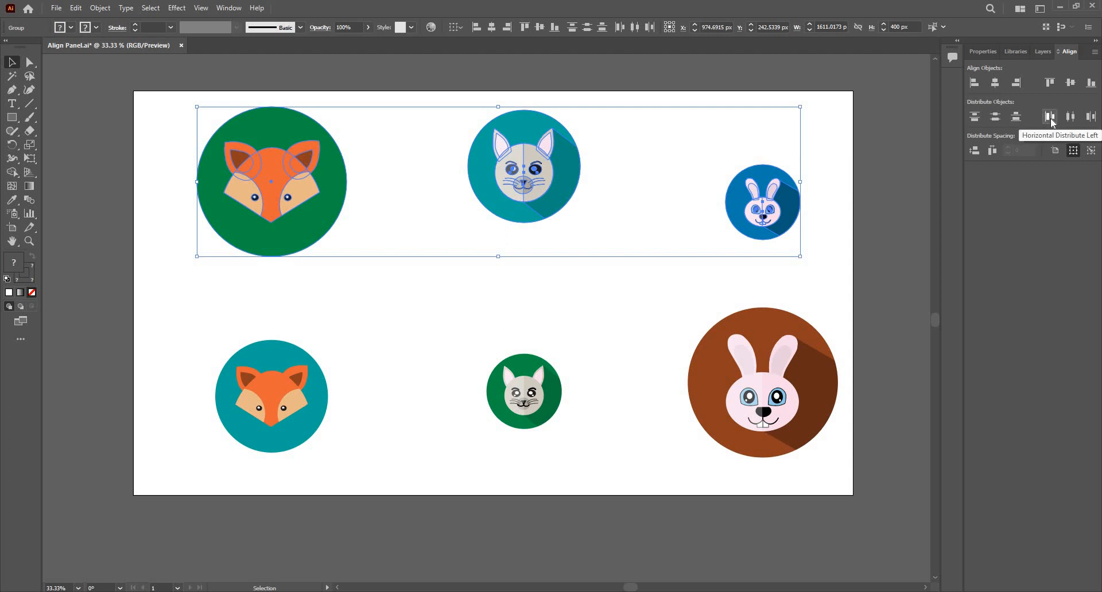
pyautogui.click(1050, 118)
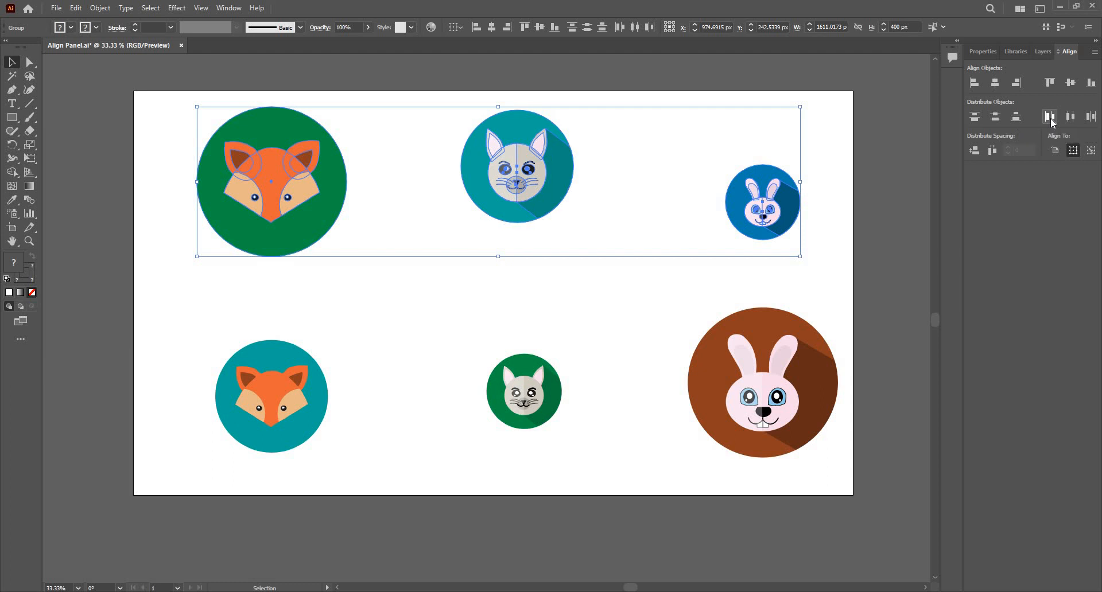
pyautogui.click(512, 186)
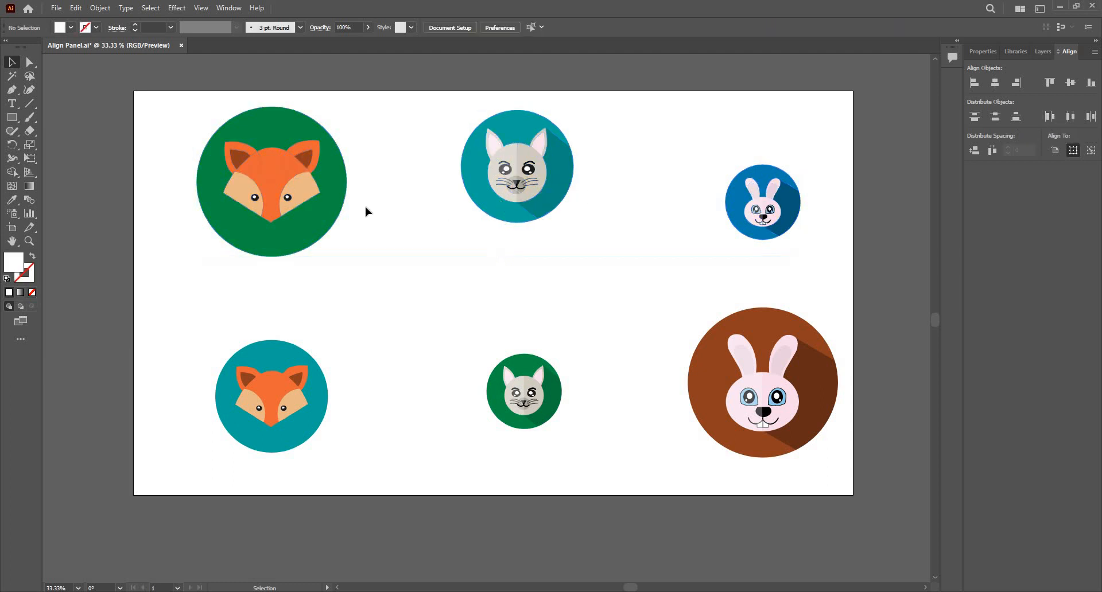
pyautogui.moveTo(182, 117); pyautogui.dragTo(779, 244)
pyautogui.moveTo(645, 275); pyautogui.dragTo(664, 278)
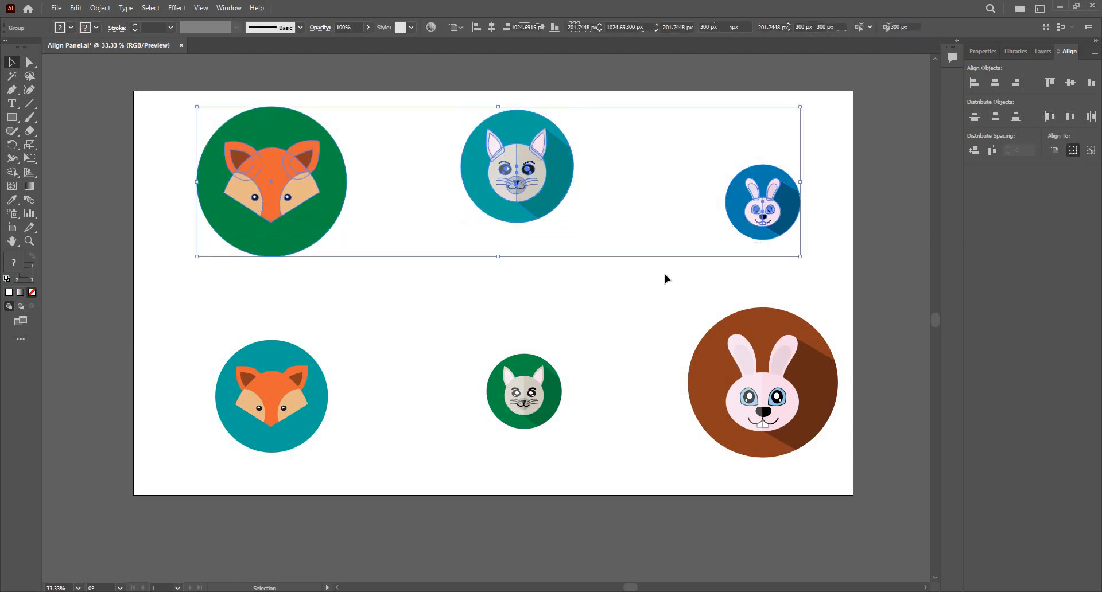
pyautogui.click(195, 122)
pyautogui.moveTo(196, 117)
pyautogui.mouseDown()
pyautogui.moveTo(376, 167)
pyautogui.moveTo(789, 218)
pyautogui.mouseUp()
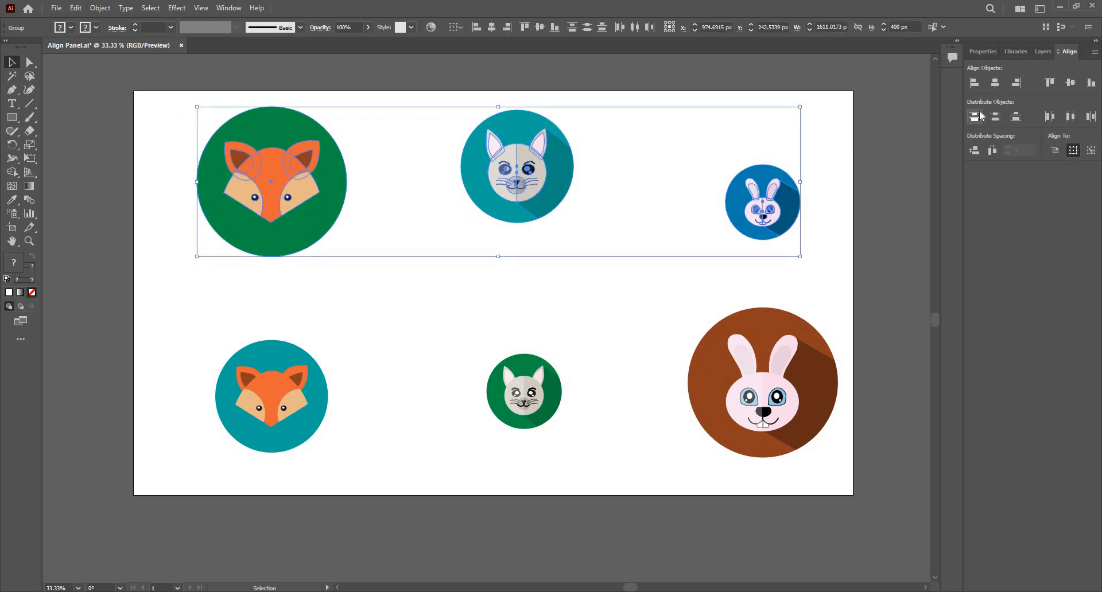
# - Draw a horizontal line about 706 px long from the large fox circle's left edge to the upper cat circle's left edge
pyautogui.click(29, 103)
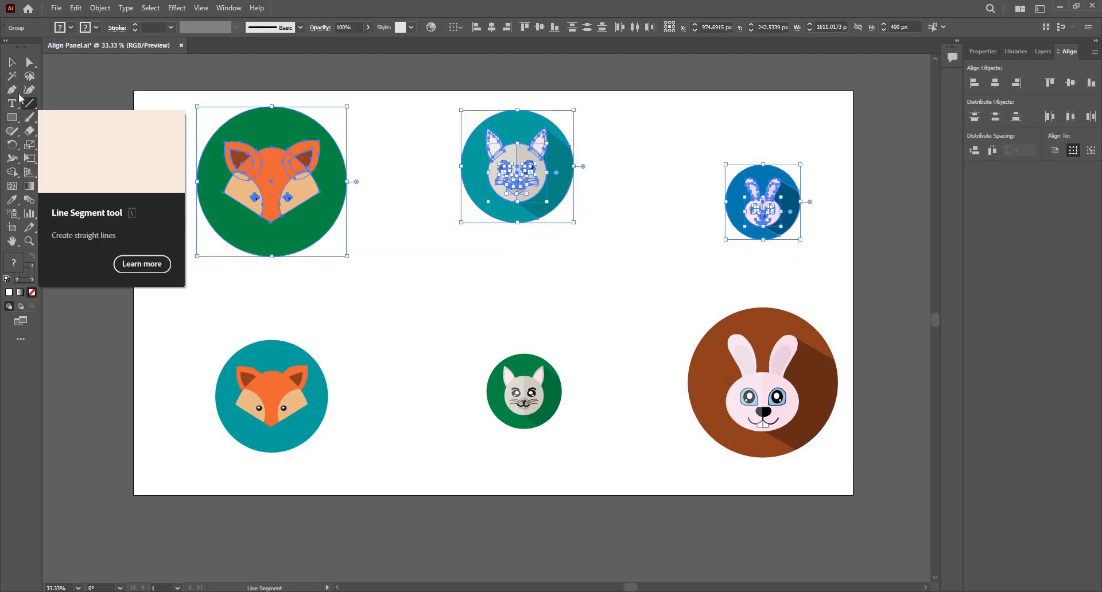
pyautogui.press('v')
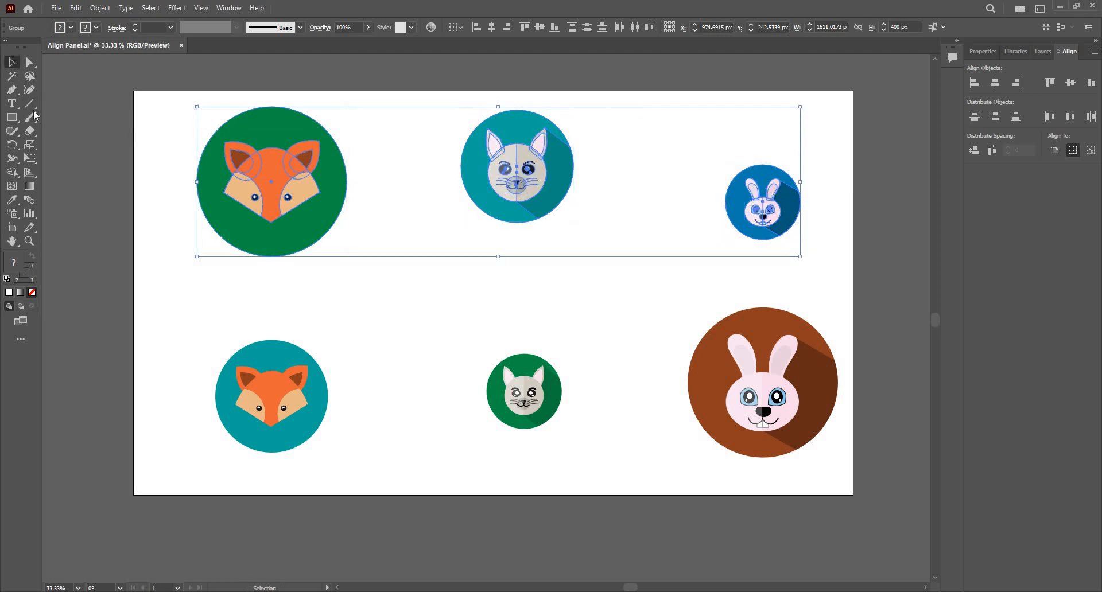
pyautogui.click(31, 106)
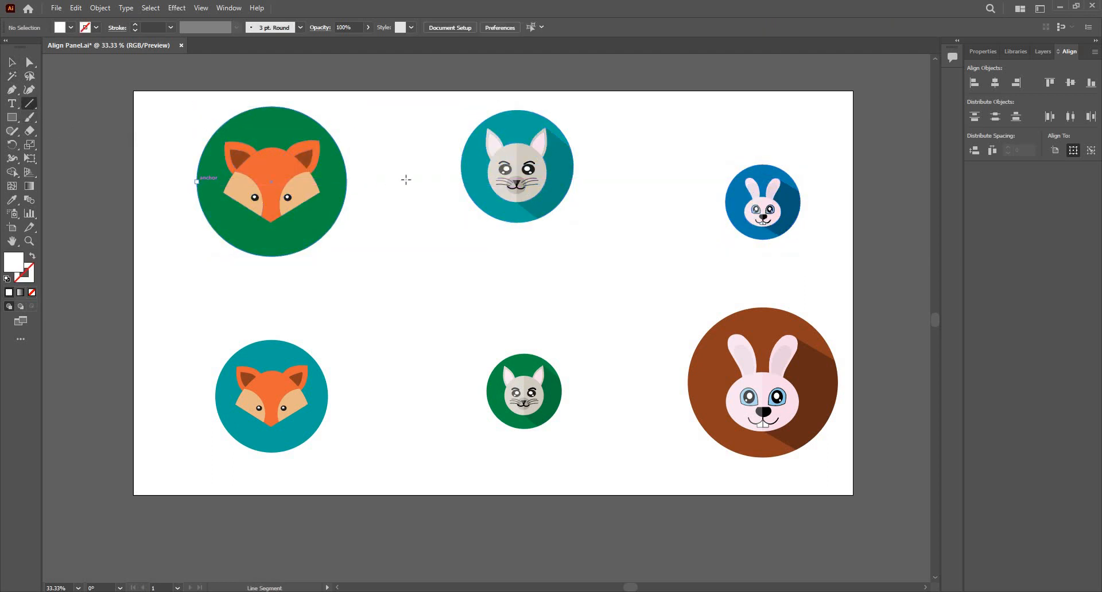
pyautogui.moveTo(196, 181); pyautogui.dragTo(461, 181)
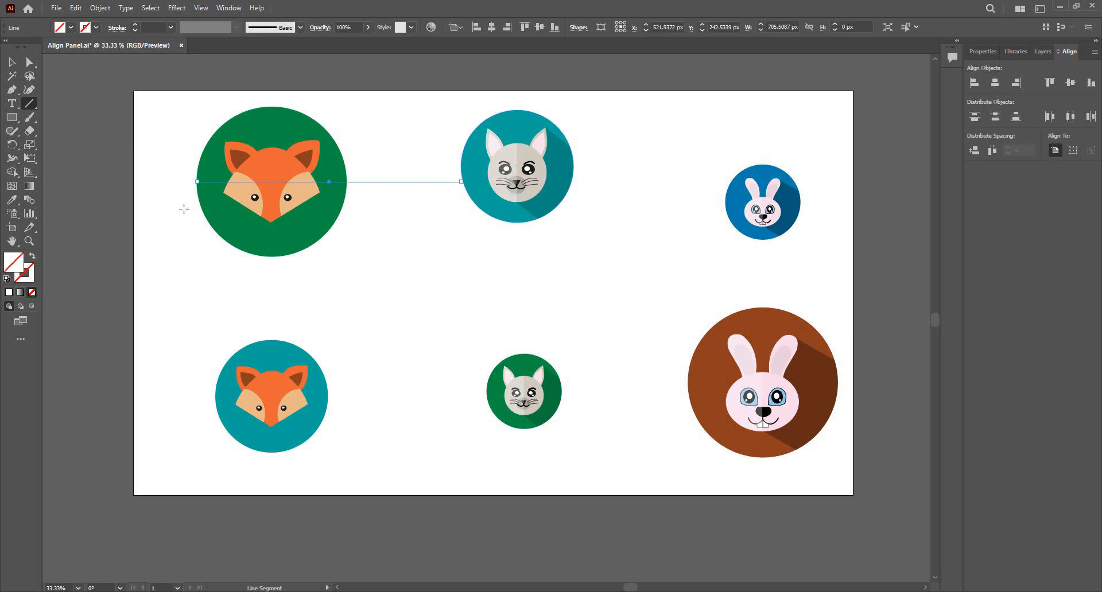
# - Give the line a black stroke with a weight of 6 pt
pyautogui.press('x')
pyautogui.click(805, 205)
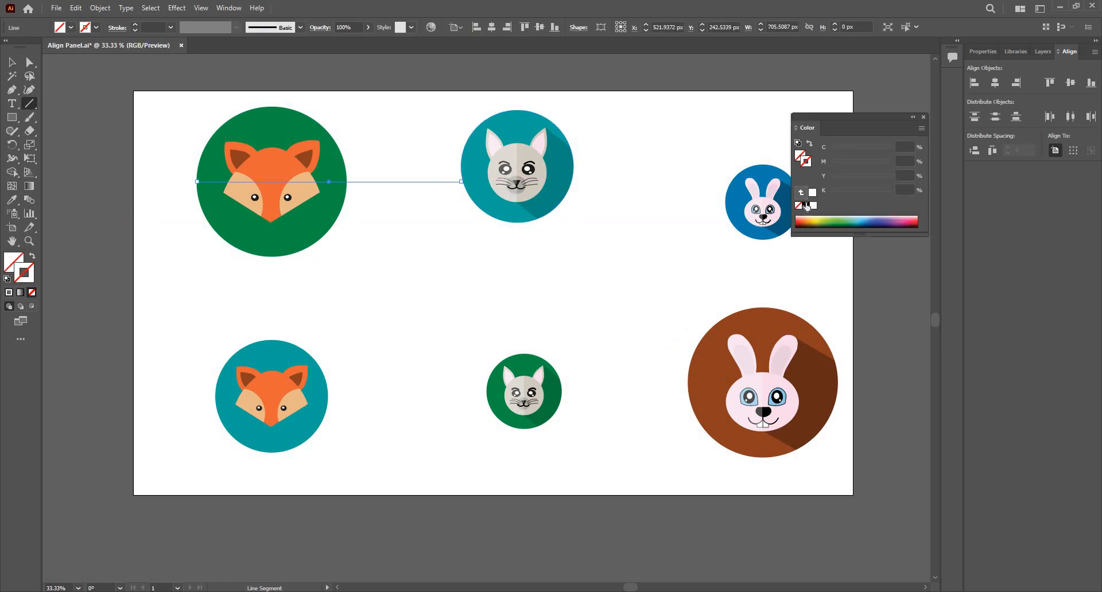
pyautogui.click(926, 116)
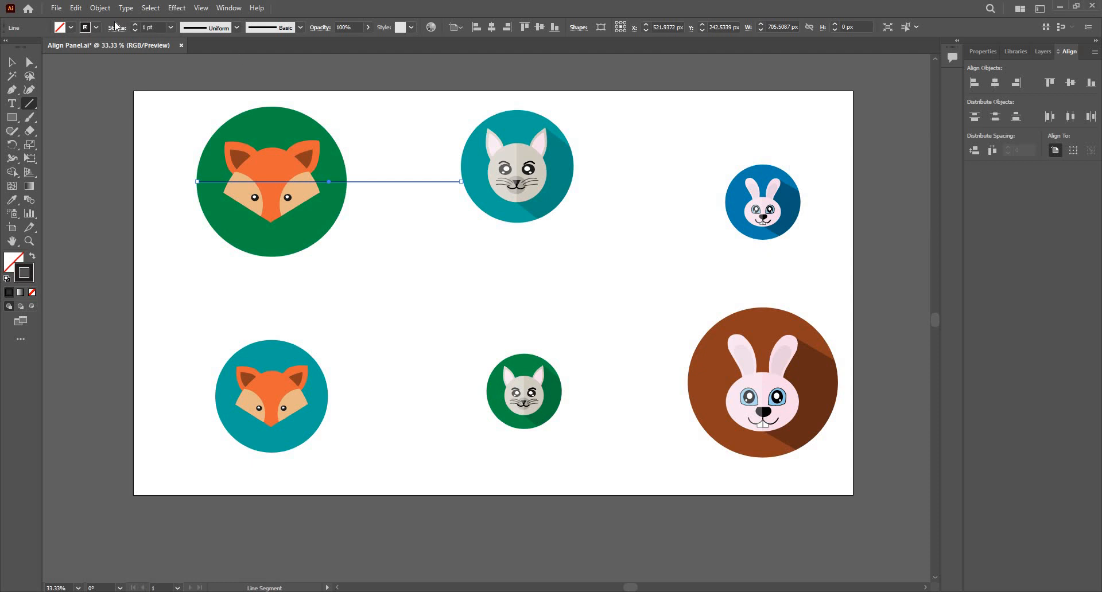
pyautogui.click(134, 25)
pyautogui.click(135, 26)
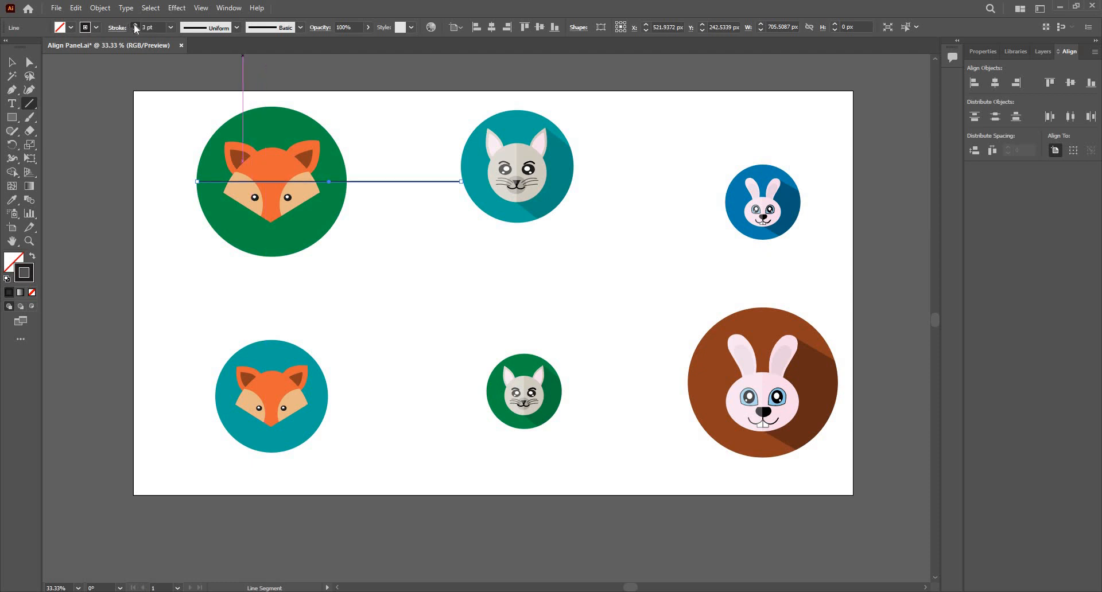
pyautogui.click(134, 25)
pyautogui.click(135, 25)
pyautogui.click(135, 25)
# - Move the black line so it spans from the upper cat circle's left edge toward the small rabbit circle's left edge
pyautogui.press('v')
pyautogui.click(392, 185)
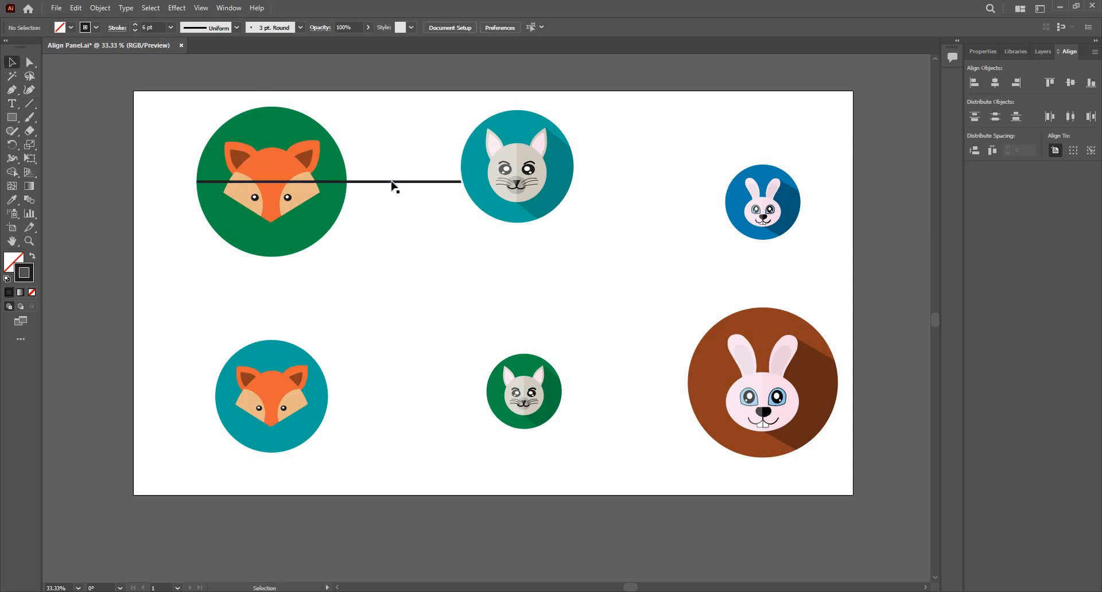
pyautogui.click(378, 182)
pyautogui.moveTo(378, 186); pyautogui.dragTo(644, 175)
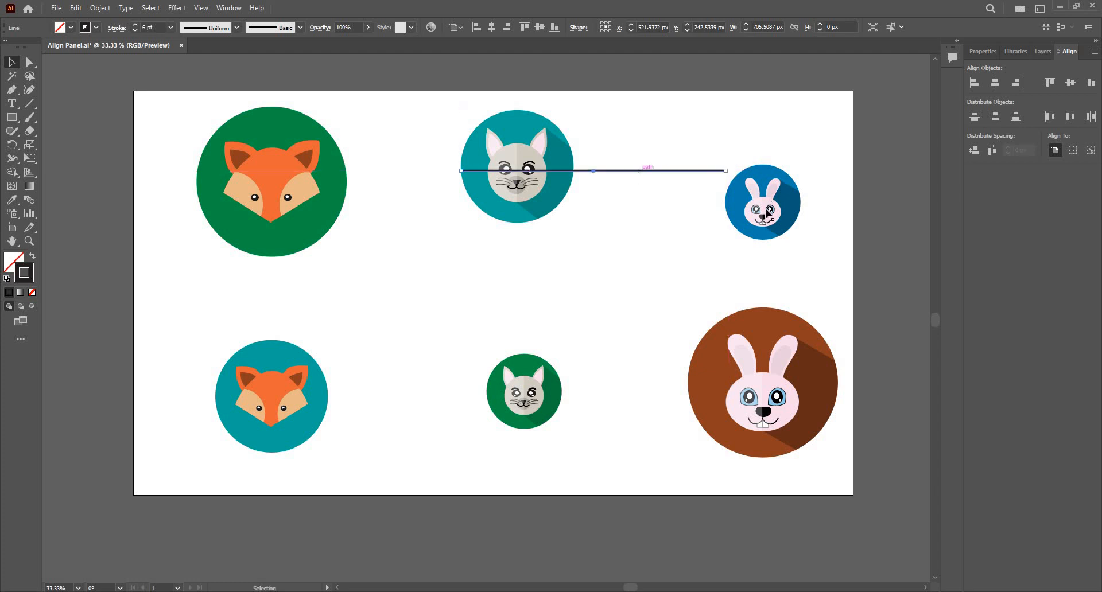
# - Move the small upper rabbit up until its circle's left edge meets the end of the black line
pyautogui.click(762, 196)
pyautogui.moveTo(762, 196); pyautogui.dragTo(610, 170)
pyautogui.click(610, 170)
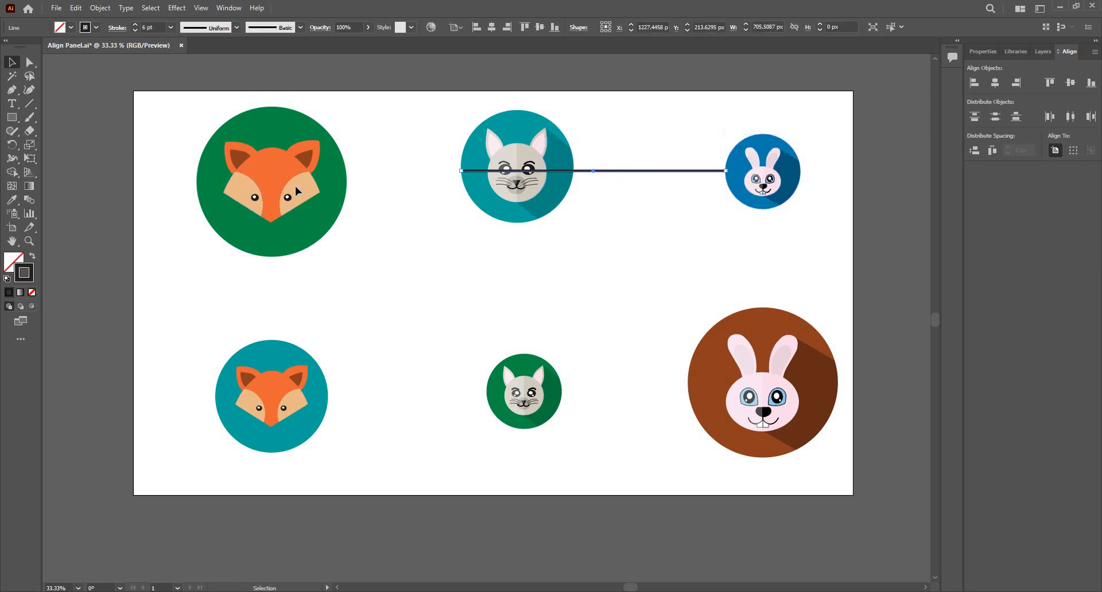
# - Move the black line into the empty space between the upper and lower rows of icons
pyautogui.click(199, 181)
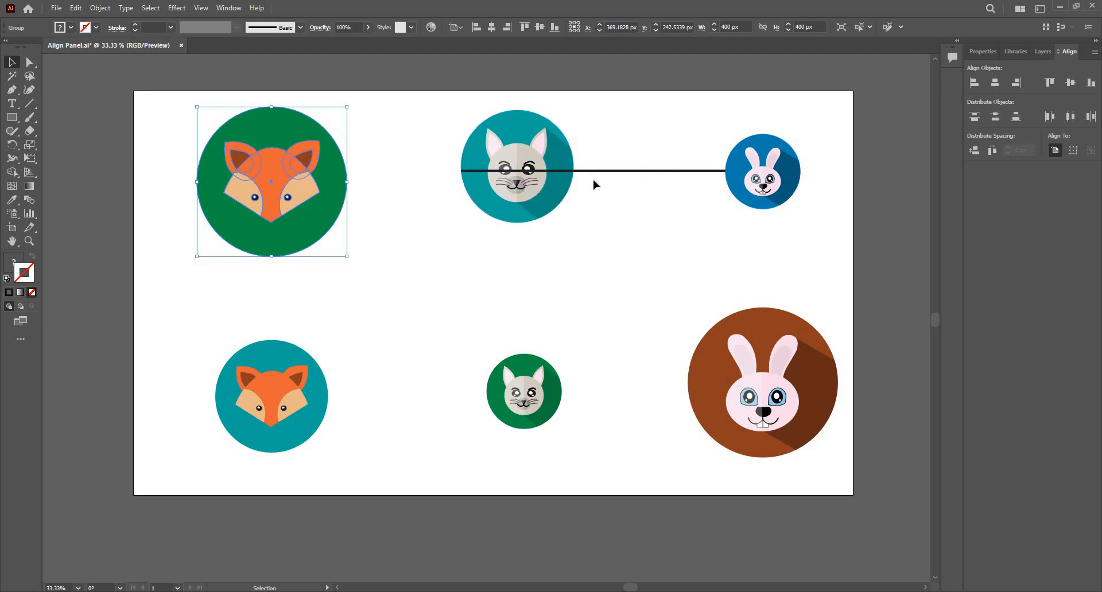
pyautogui.click(614, 170)
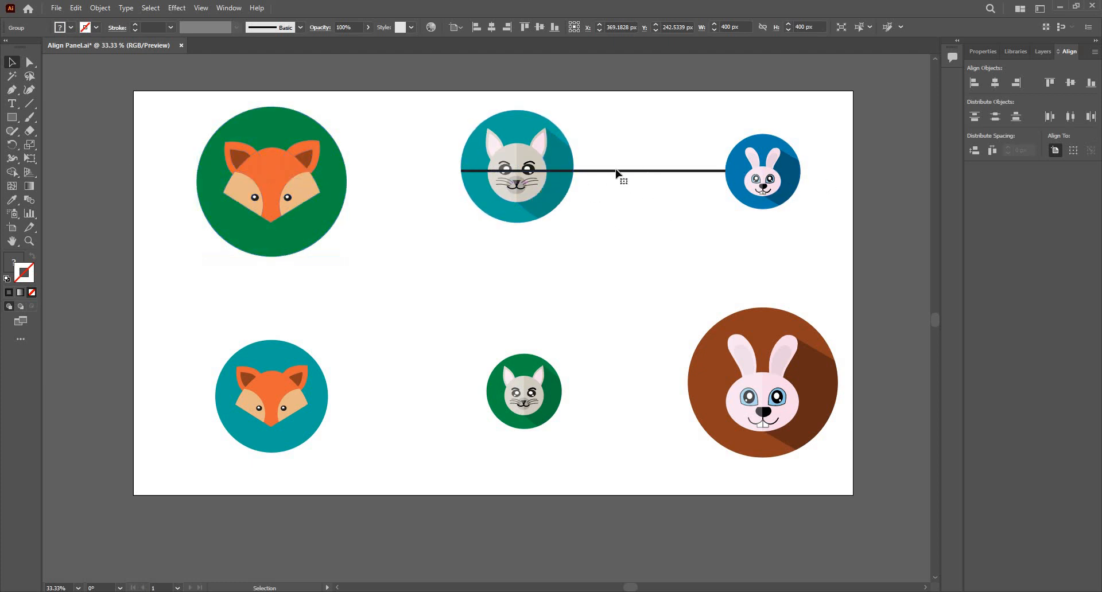
pyautogui.moveTo(614, 171); pyautogui.dragTo(456, 307)
pyautogui.click(592, 237)
# - Select the fox, cat and rabbit of the upper row and align their vertical centres to the selection
pyautogui.moveTo(172, 109); pyautogui.dragTo(930, 194)
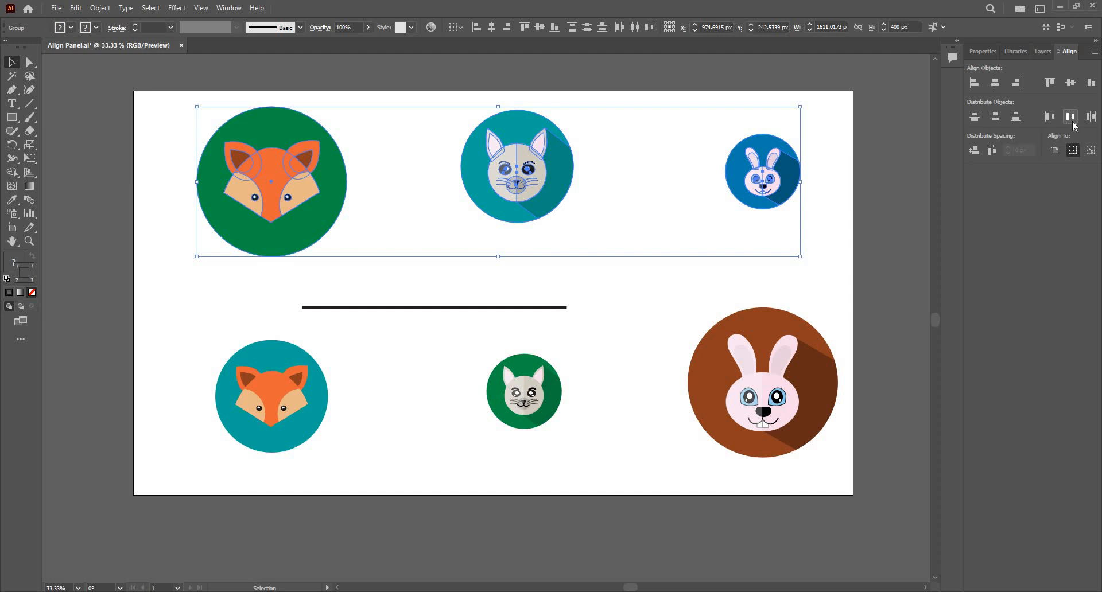
pyautogui.click(437, 315)
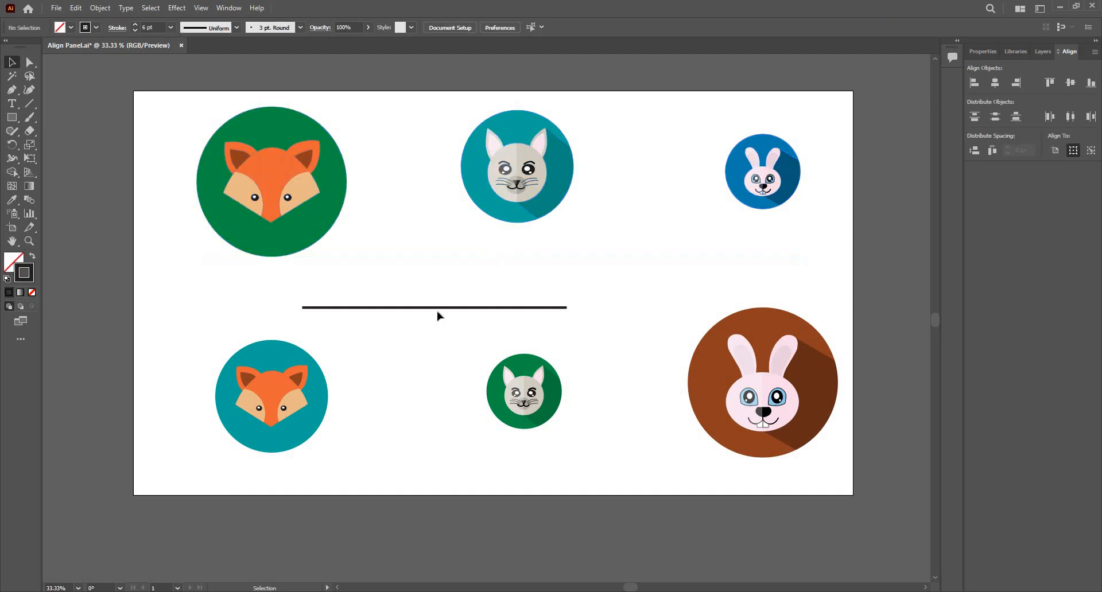
pyautogui.moveTo(184, 109); pyautogui.dragTo(791, 232)
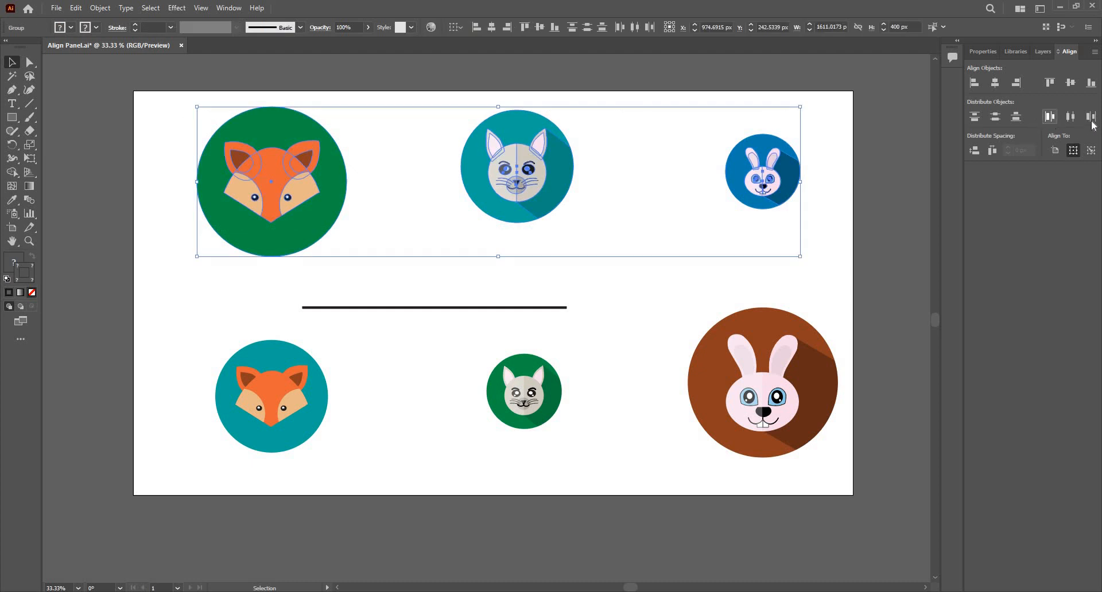
pyautogui.click(1069, 83)
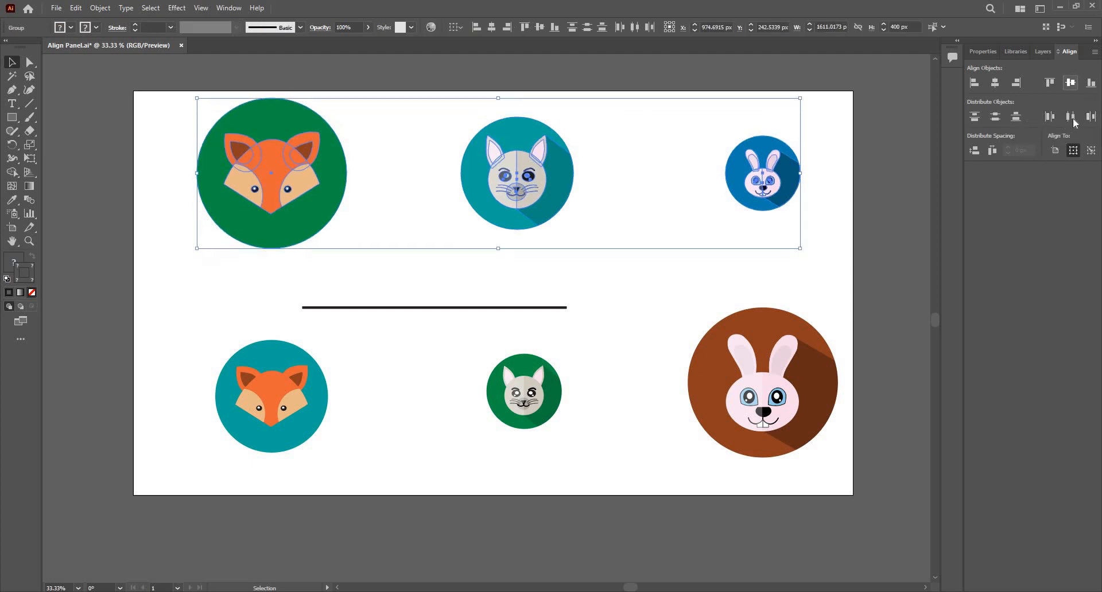
# - Move the large fox slightly left and down, to about X 315 px and Y 253 px
pyautogui.click(324, 268)
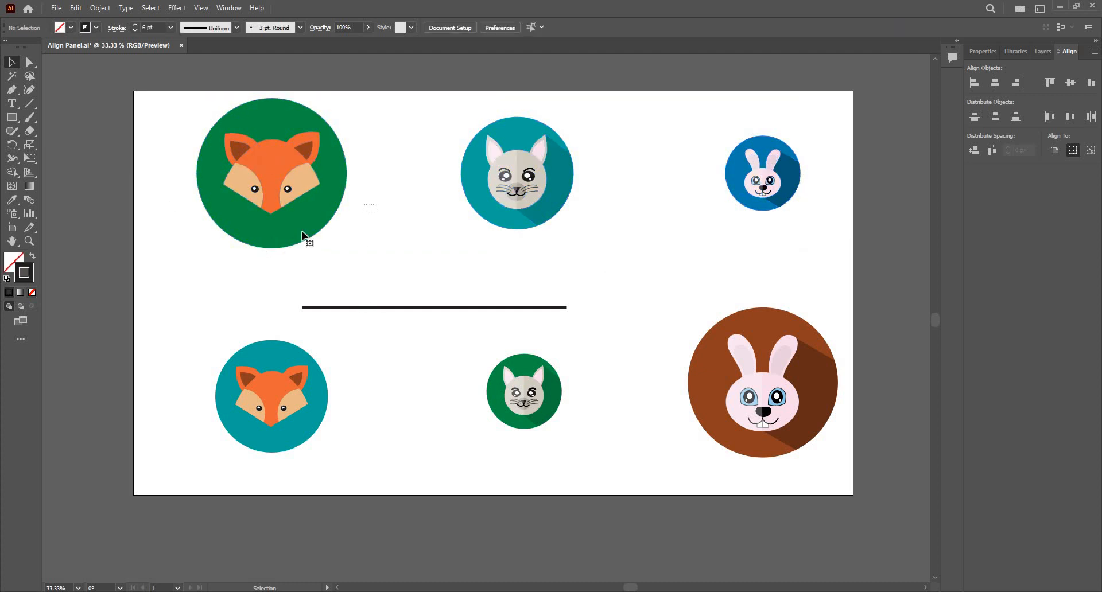
pyautogui.click(271, 210)
pyautogui.moveTo(254, 219); pyautogui.dragTo(191, 139)
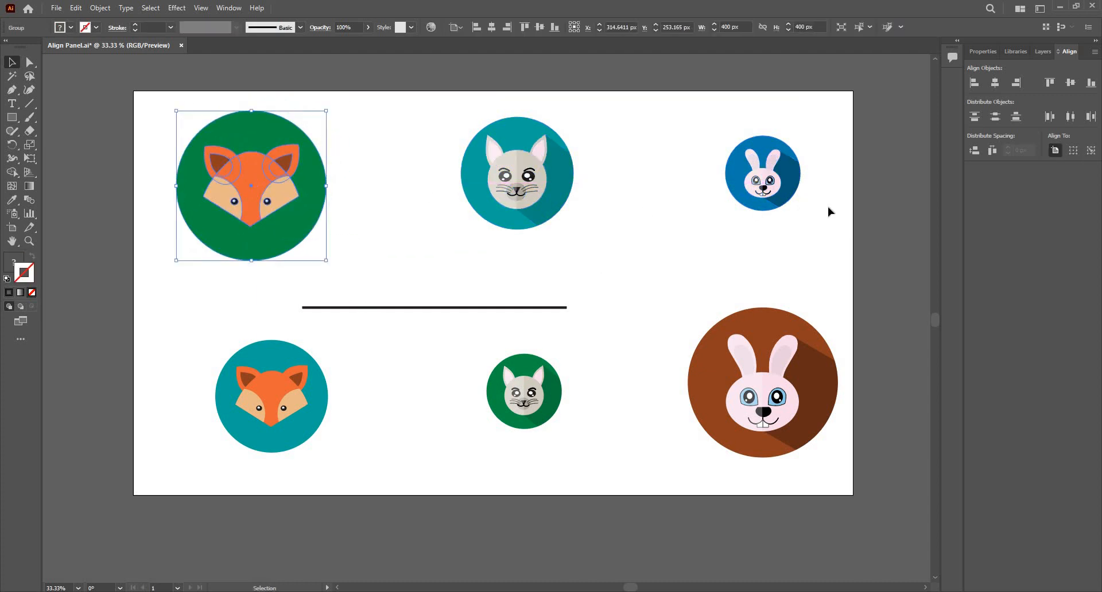
# - Distribute the three upper icons horizontally by their centres and align their vertical centres to the selection
pyautogui.click(1072, 118)
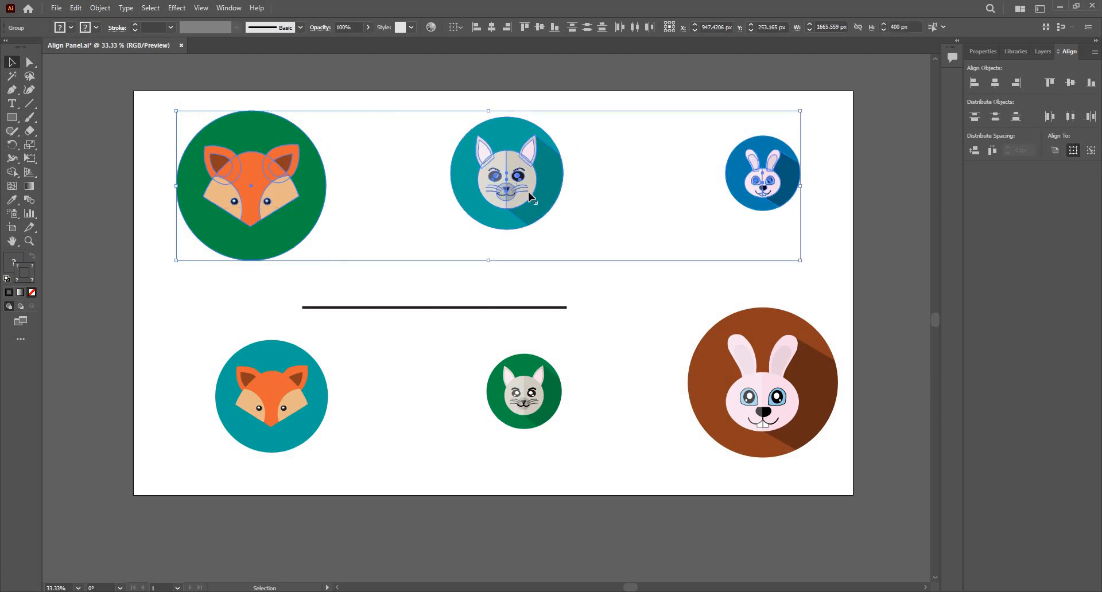
pyautogui.click(1071, 83)
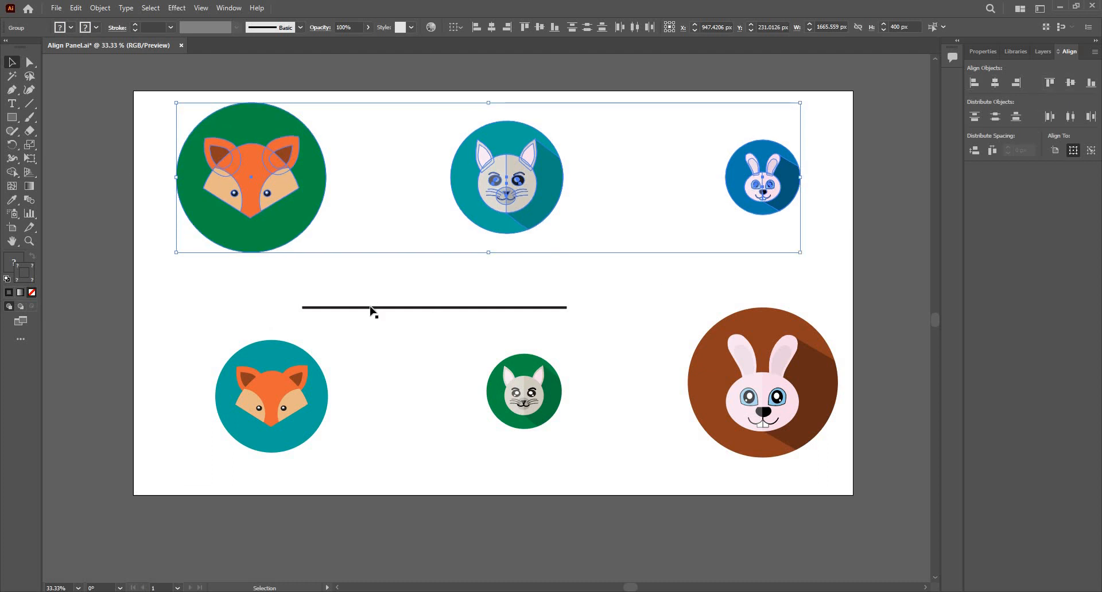
# - Move the black line onto the upper row across the fox and cat, and shorten its cat end to the cat's centre
pyautogui.moveTo(371, 310); pyautogui.dragTo(323, 178)
pyautogui.scroll(2, 281, 169)
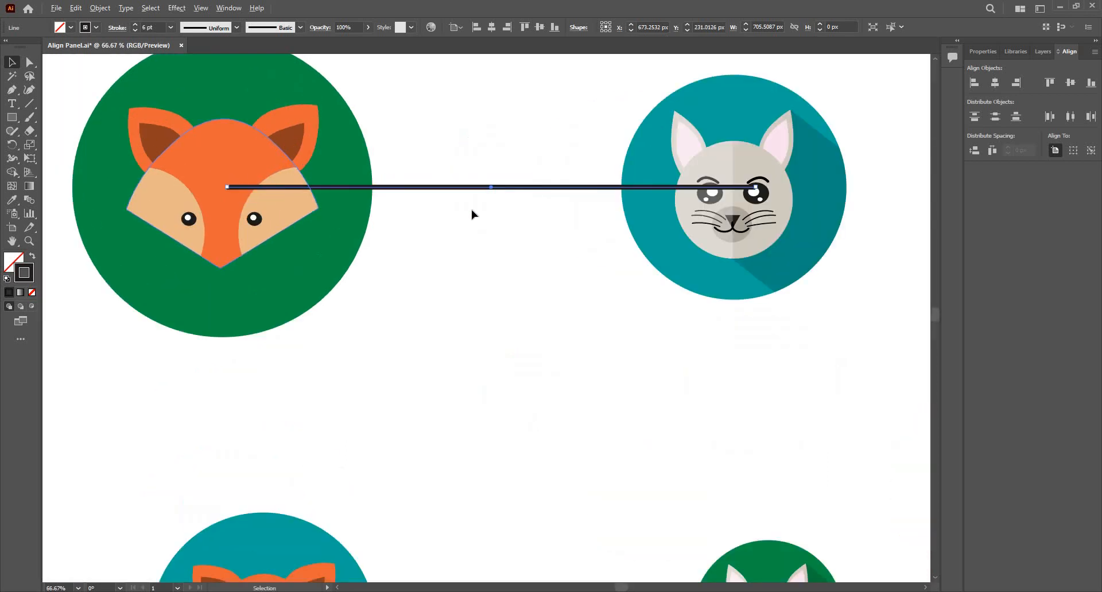
pyautogui.press('a')
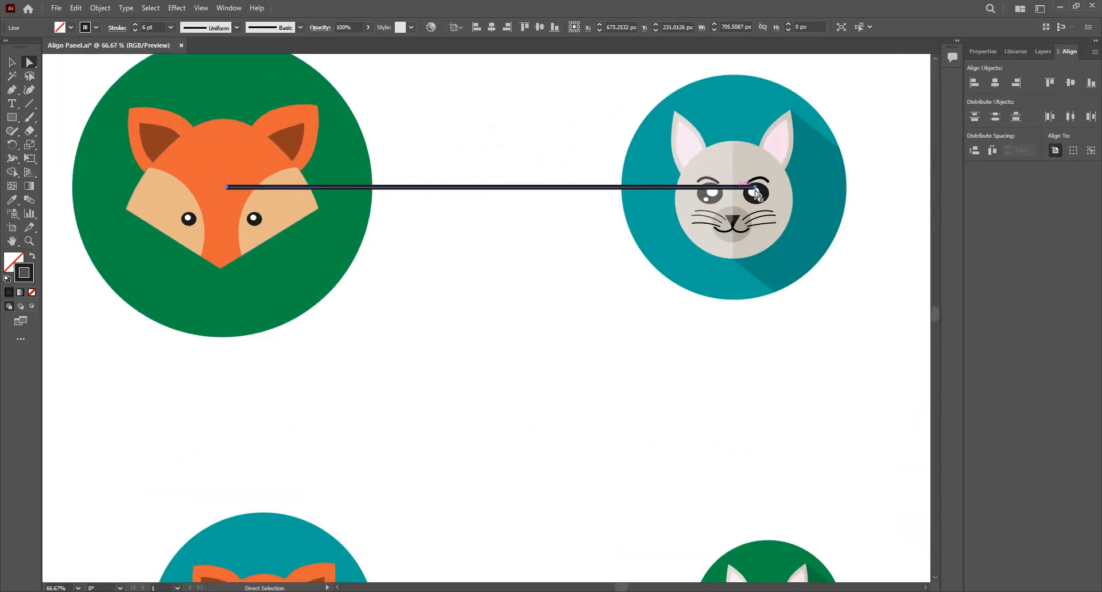
pyautogui.moveTo(756, 188); pyautogui.dragTo(733, 188)
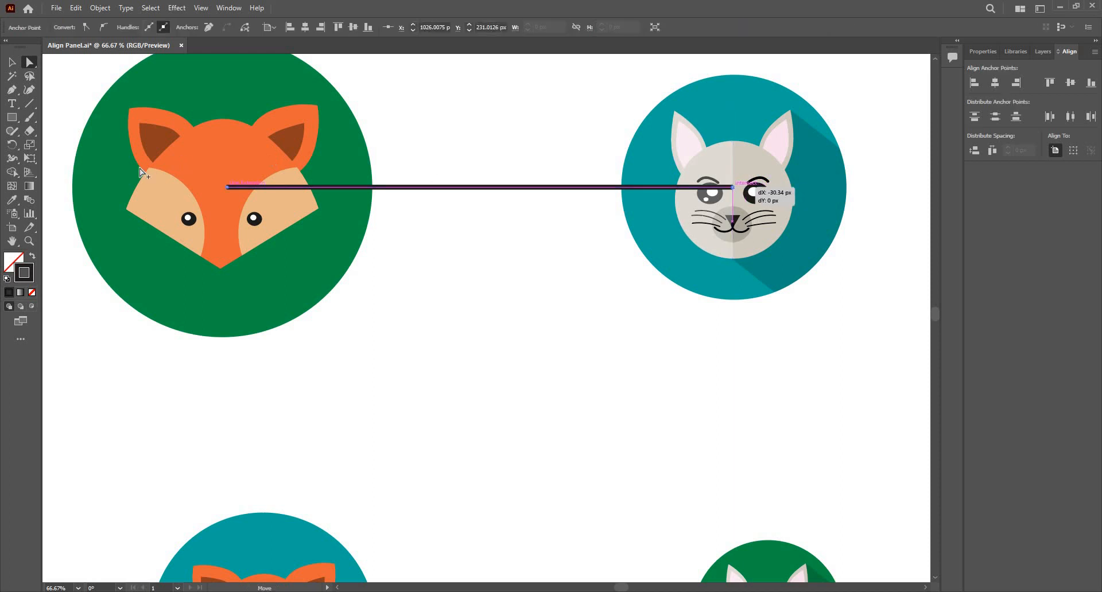
# - Shift the line slightly towards the fox's centre
pyautogui.scroll(3, 147, 175)
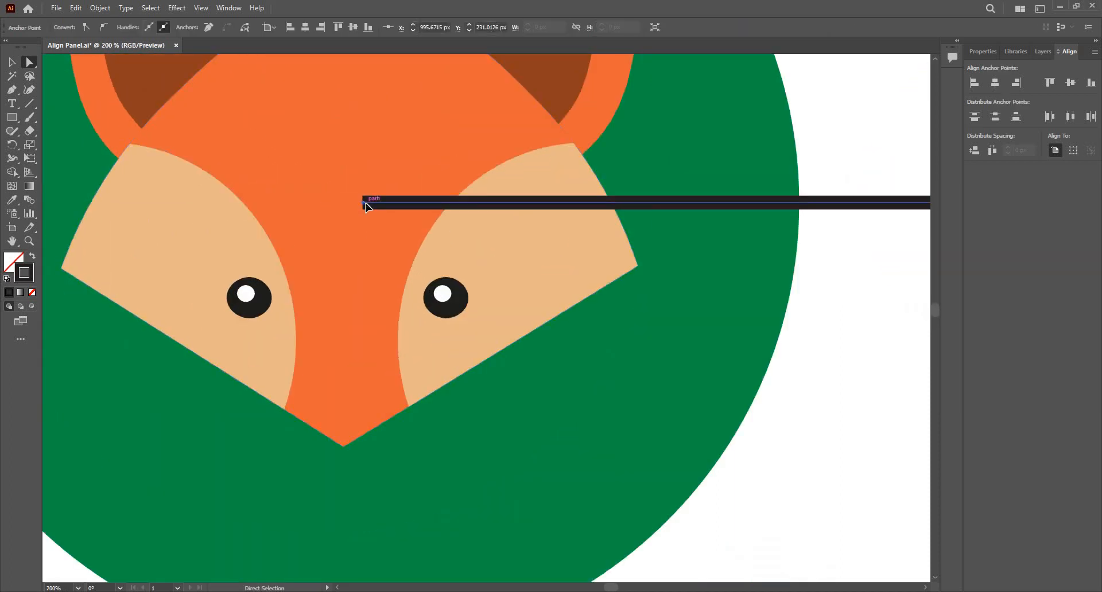
pyautogui.moveTo(353, 203); pyautogui.dragTo(357, 232)
pyautogui.scroll(-3, 357, 232)
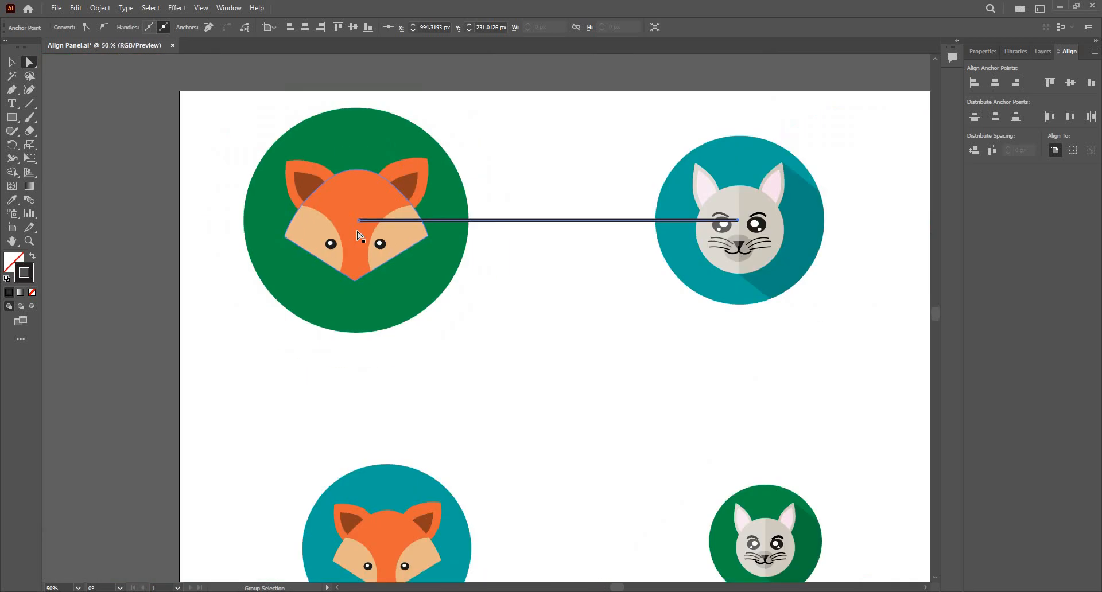
pyautogui.scroll(2, 357, 231)
pyautogui.press('v')
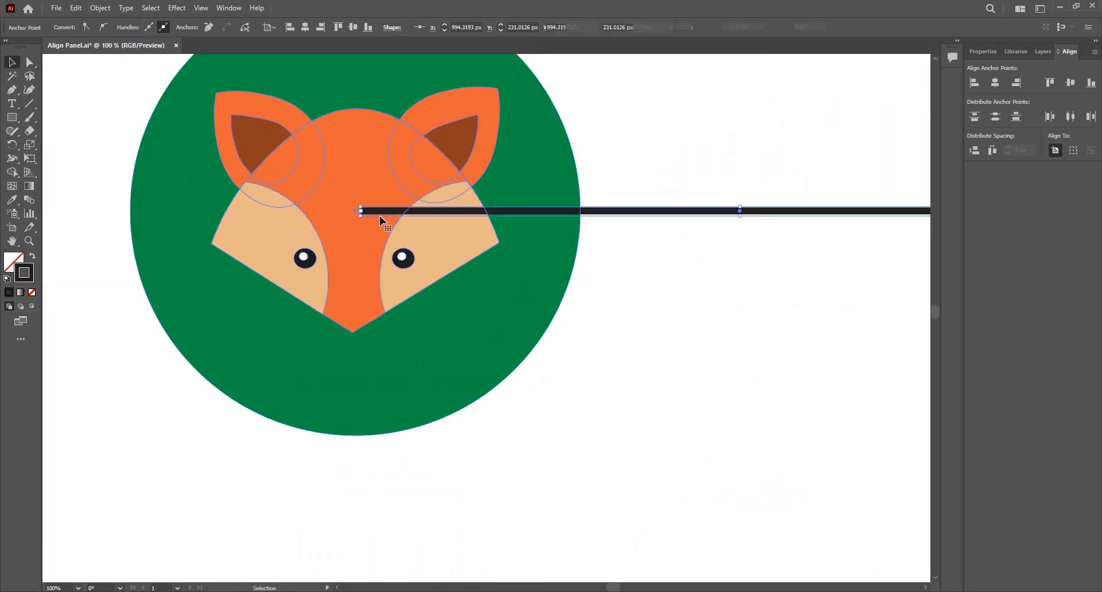
# - Extend the line's fox end by about 4.5 px so it starts at the upper fox's centre
pyautogui.click(353, 212)
pyautogui.scroll(2, 363, 215)
pyautogui.click(370, 212)
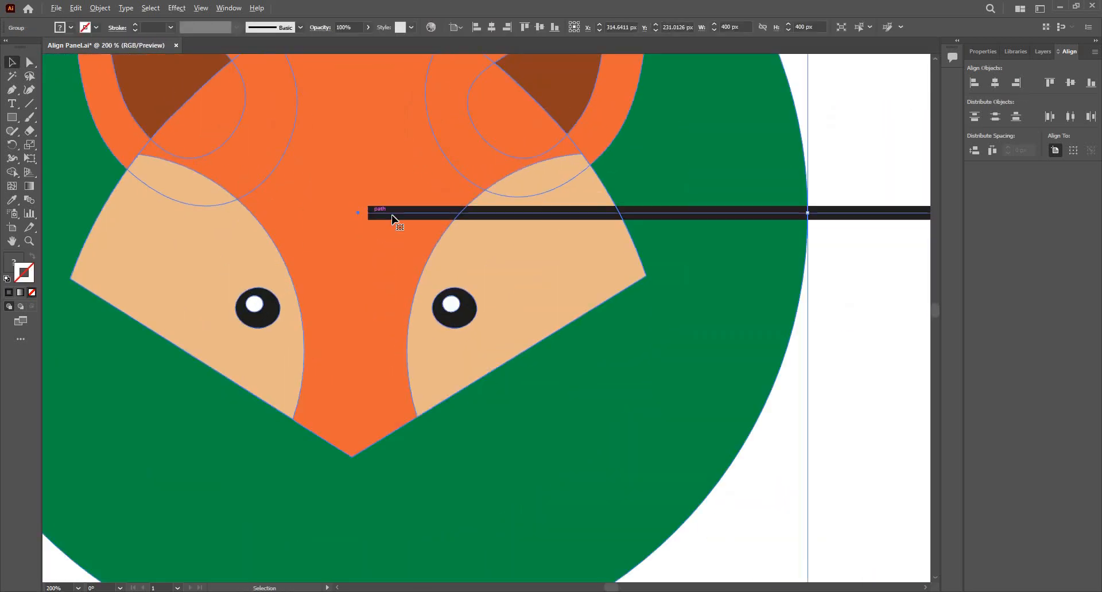
pyautogui.scroll(1, 370, 214)
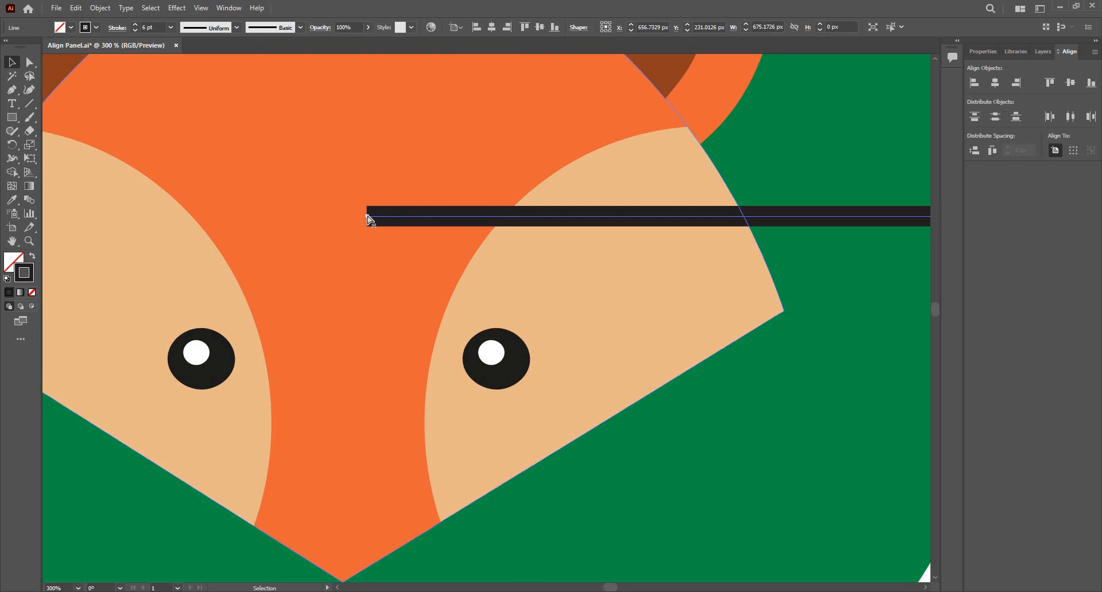
pyautogui.press('a')
pyautogui.click(367, 216)
pyautogui.moveTo(358, 214); pyautogui.dragTo(412, 236)
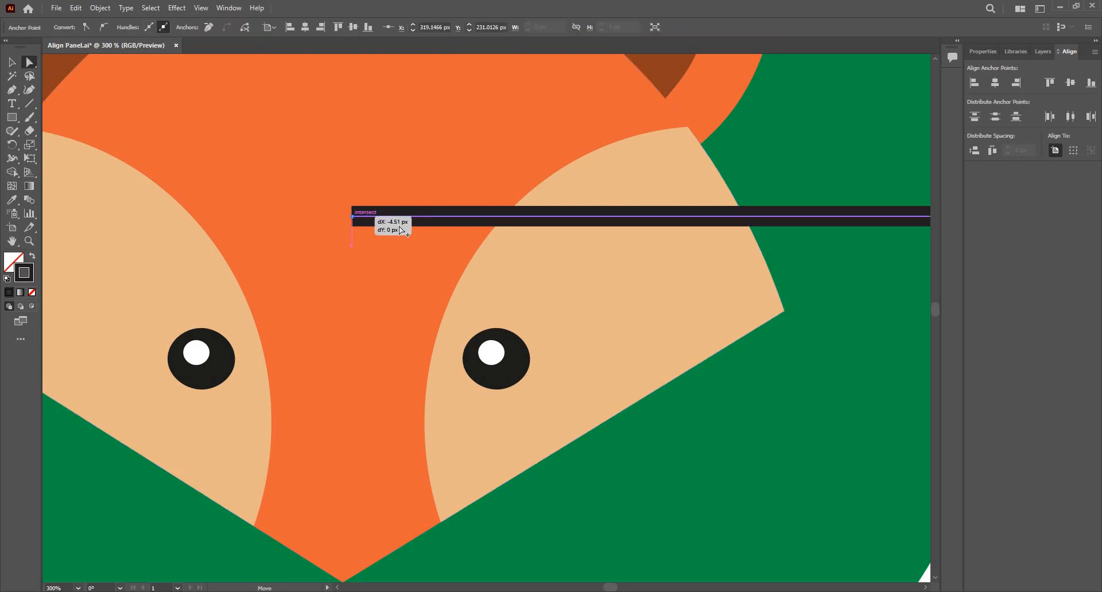
pyautogui.scroll(-2, 402, 230)
pyautogui.press('v')
# - Check the line's ends against the centres of the large fox and the upper cat
pyautogui.click(353, 254)
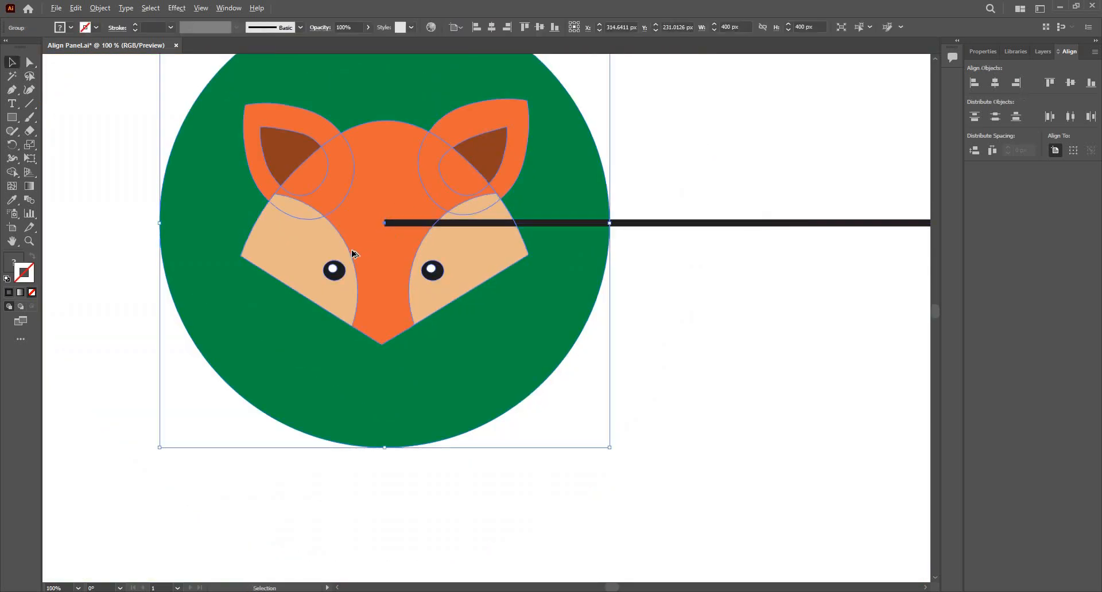
pyautogui.scroll(2, 354, 254)
pyautogui.scroll(-5, 320, 261)
pyautogui.scroll(1, 304, 251)
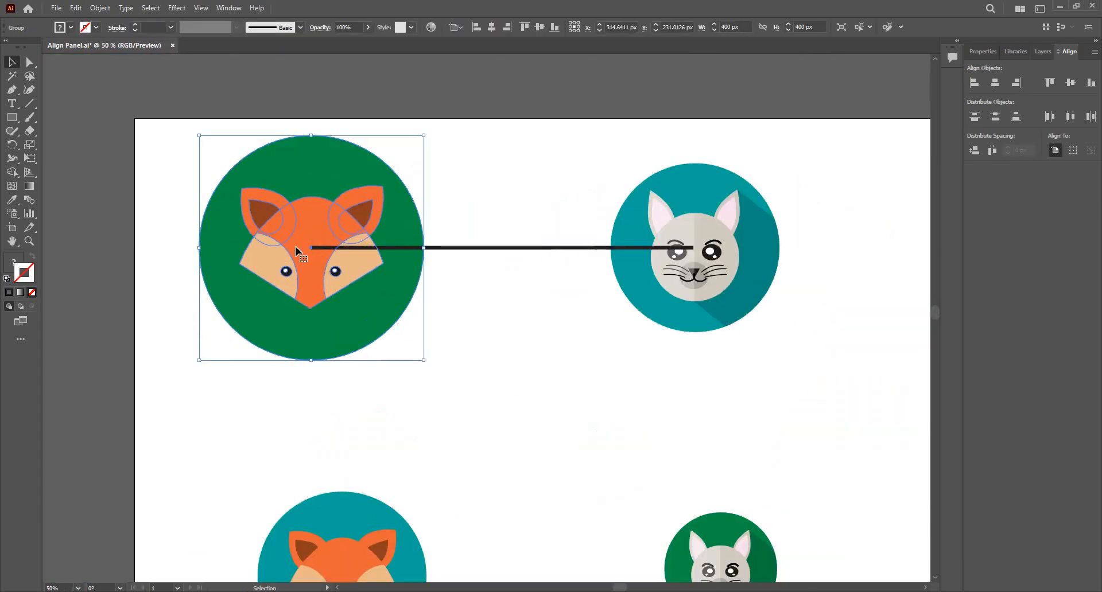
pyautogui.click(707, 251)
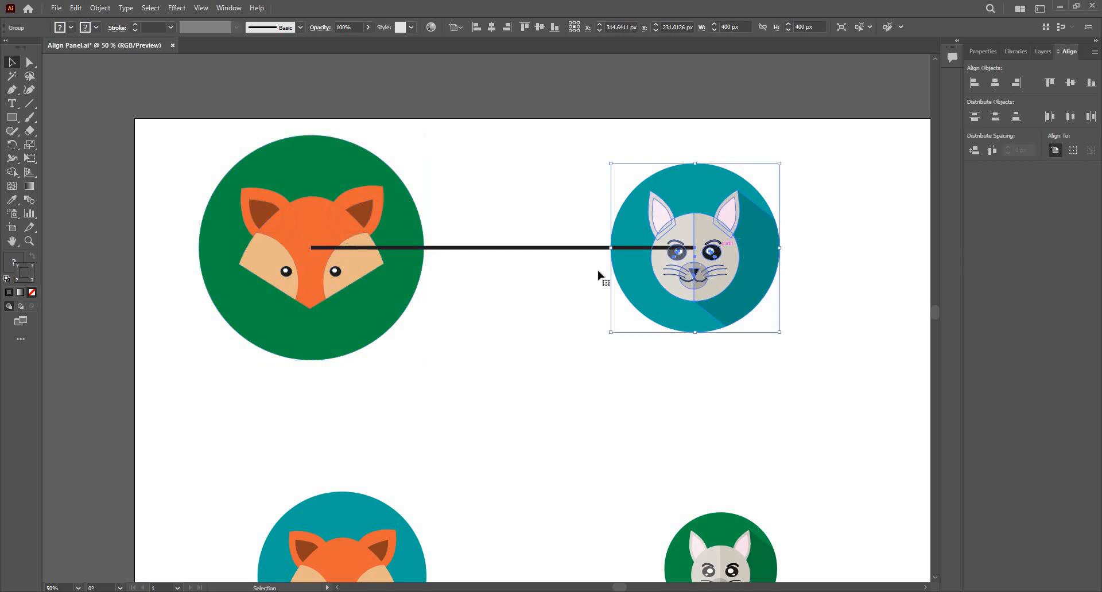
pyautogui.scroll(-1, 765, 226)
pyautogui.moveTo(807, 253); pyautogui.dragTo(715, 265)
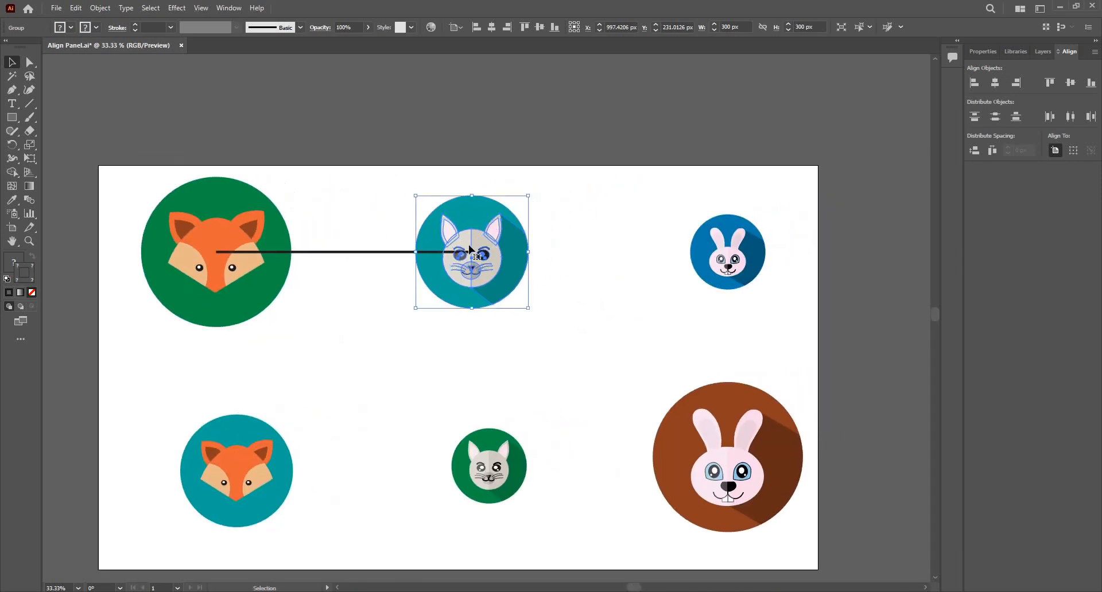
# - Move the line so it runs from the upper cat's centre towards the small blue rabbit
pyautogui.click(333, 252)
pyautogui.moveTo(330, 253); pyautogui.dragTo(587, 258)
pyautogui.scroll(4, 518, 265)
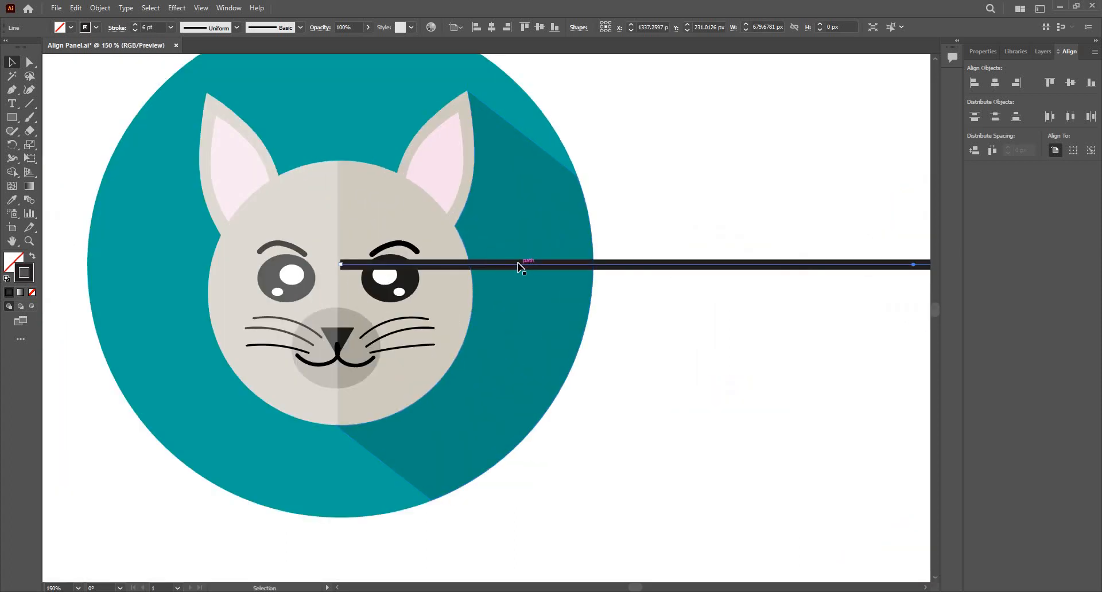
pyautogui.moveTo(518, 264); pyautogui.dragTo(515, 264)
# - Examine how the line's ends meet the centres of the upper rabbit and cat to compare the spacing
pyautogui.scroll(-2, 367, 230)
pyautogui.moveTo(591, 243); pyautogui.dragTo(216, 249)
pyautogui.scroll(2, 690, 220)
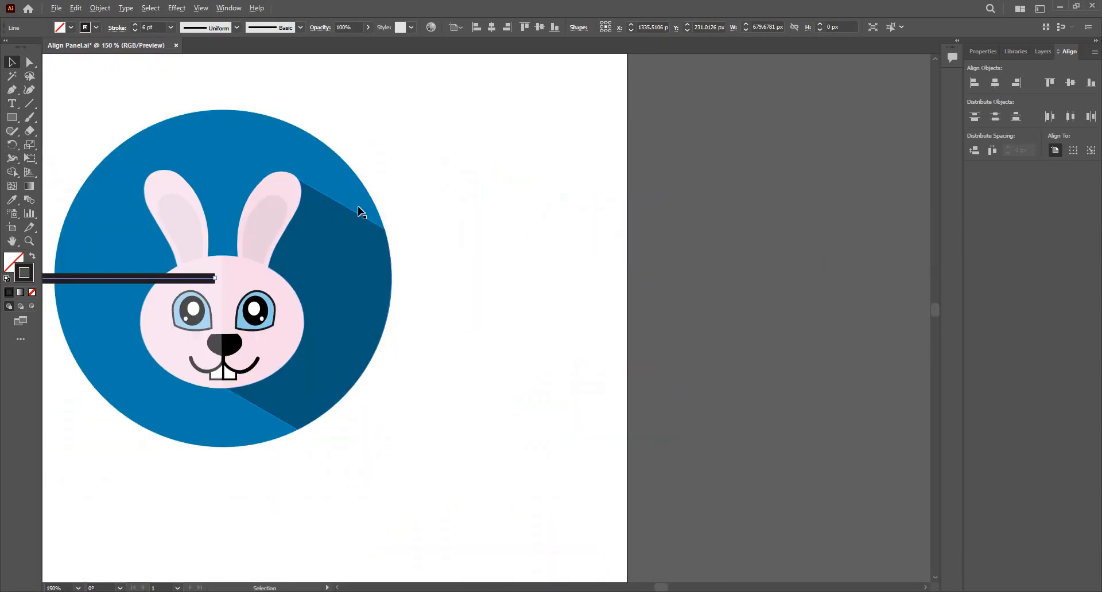
pyautogui.scroll(2, 401, 224)
pyautogui.scroll(-6, 470, 235)
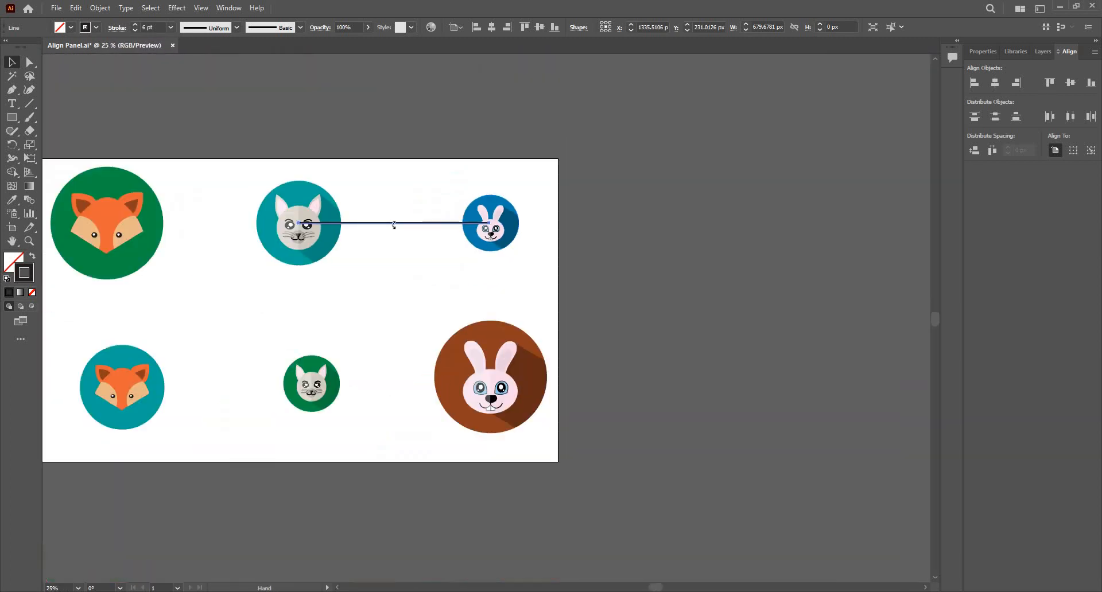
pyautogui.scroll(3, 450, 239)
pyautogui.scroll(1, 654, 264)
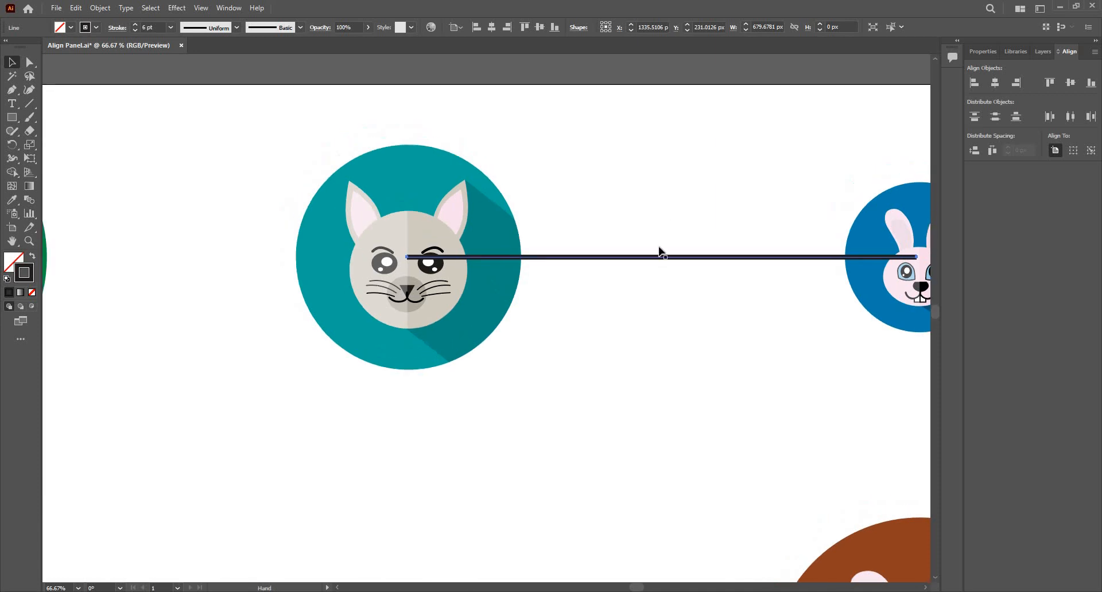
pyautogui.moveTo(665, 208); pyautogui.dragTo(670, 293)
pyautogui.scroll(-2, 660, 281)
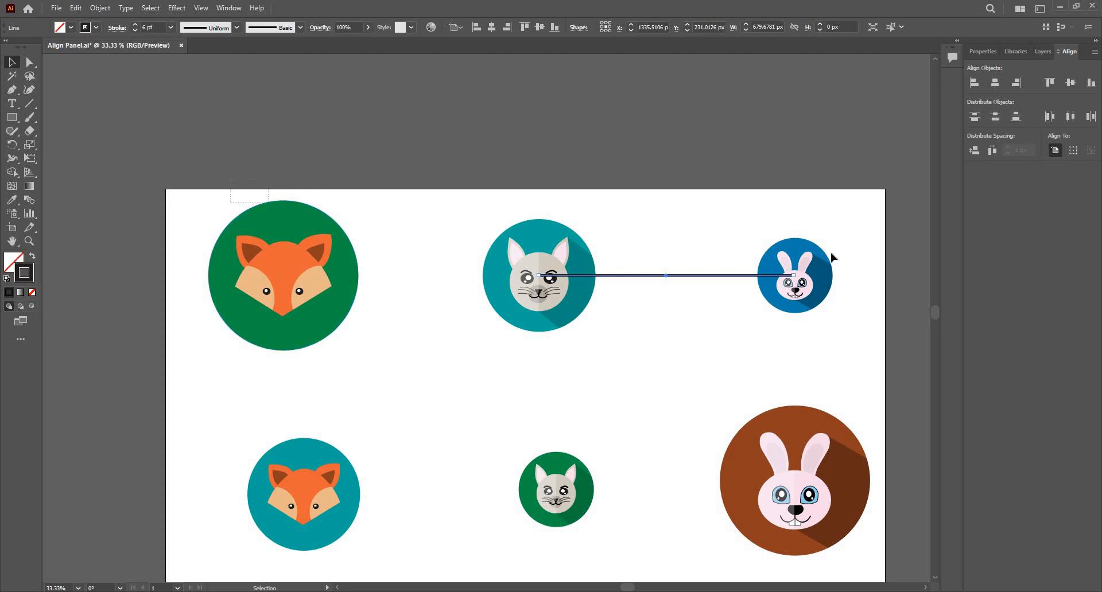
# - Move the black line off the upper icons into the empty space between the two rows
pyautogui.click(831, 270)
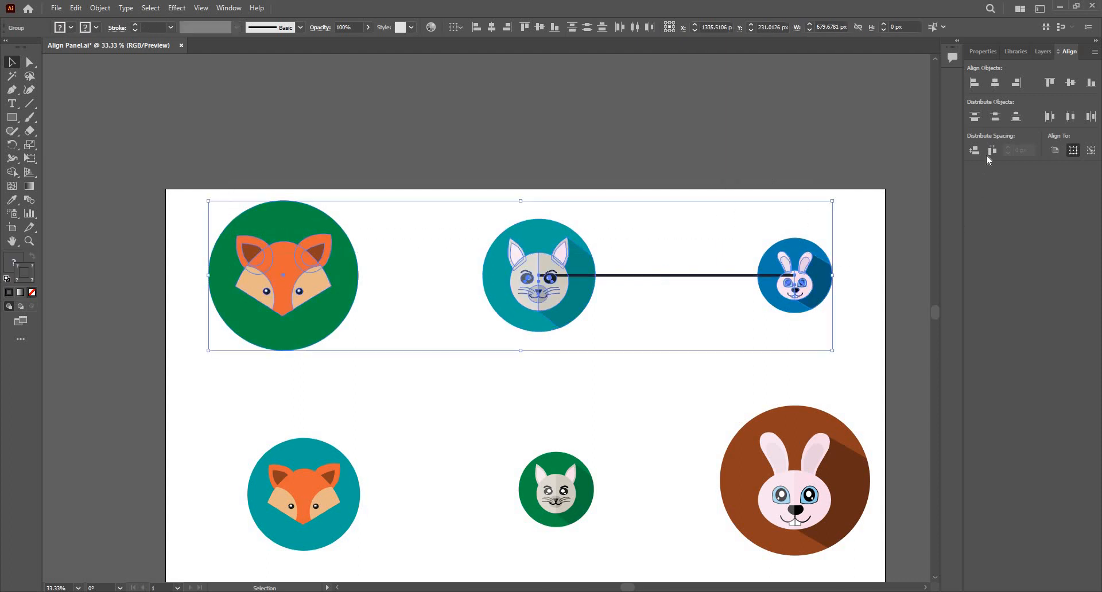
pyautogui.click(1091, 118)
pyautogui.click(670, 283)
pyautogui.click(668, 276)
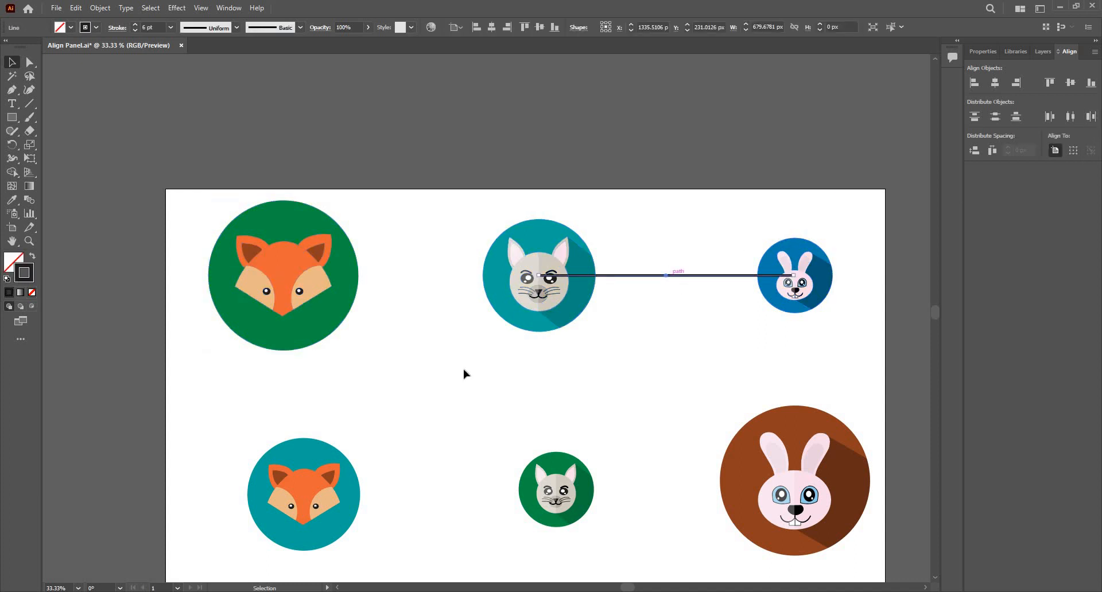
pyautogui.moveTo(666, 276); pyautogui.dragTo(527, 433)
# - Move the upper rabbit to about X 1619 px, Y 228 px, and distribute the three upper icons horizontally by their right edges
pyautogui.moveTo(187, 202); pyautogui.dragTo(835, 312)
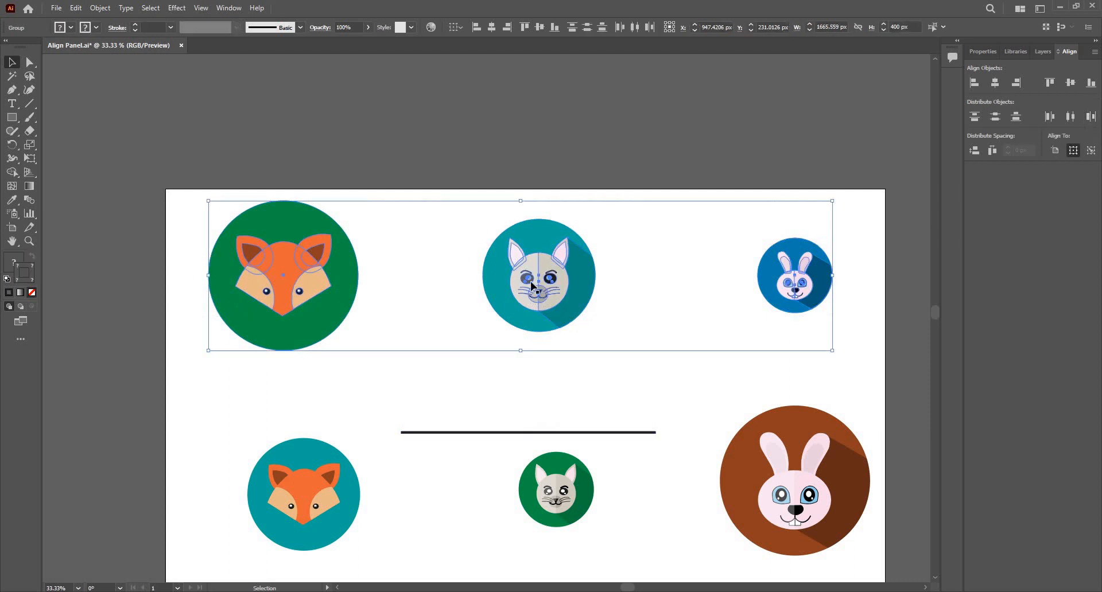
pyautogui.hotkey('ctrl', 'shift', 'a')
pyautogui.click(553, 297)
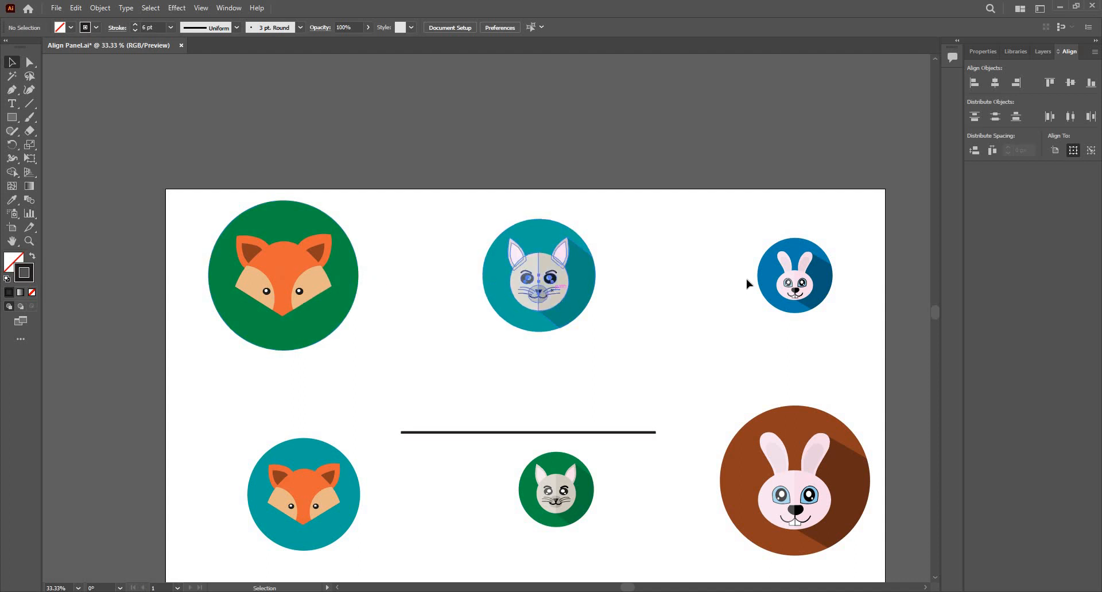
pyautogui.moveTo(778, 274); pyautogui.dragTo(755, 273)
pyautogui.moveTo(263, 270); pyautogui.dragTo(262, 269)
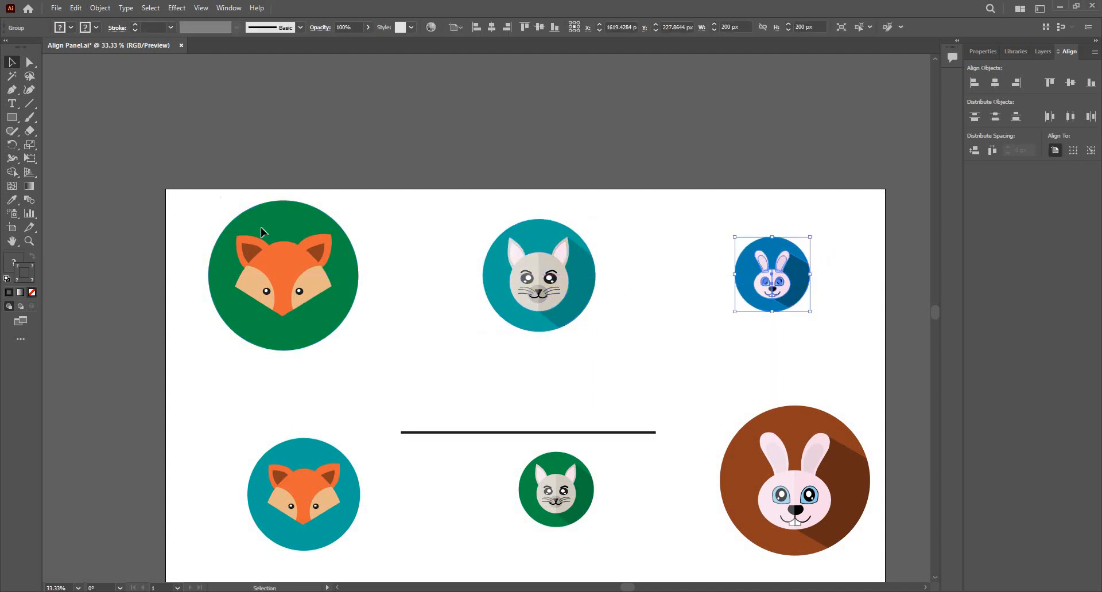
pyautogui.moveTo(195, 192); pyautogui.dragTo(818, 324)
pyautogui.click(1090, 116)
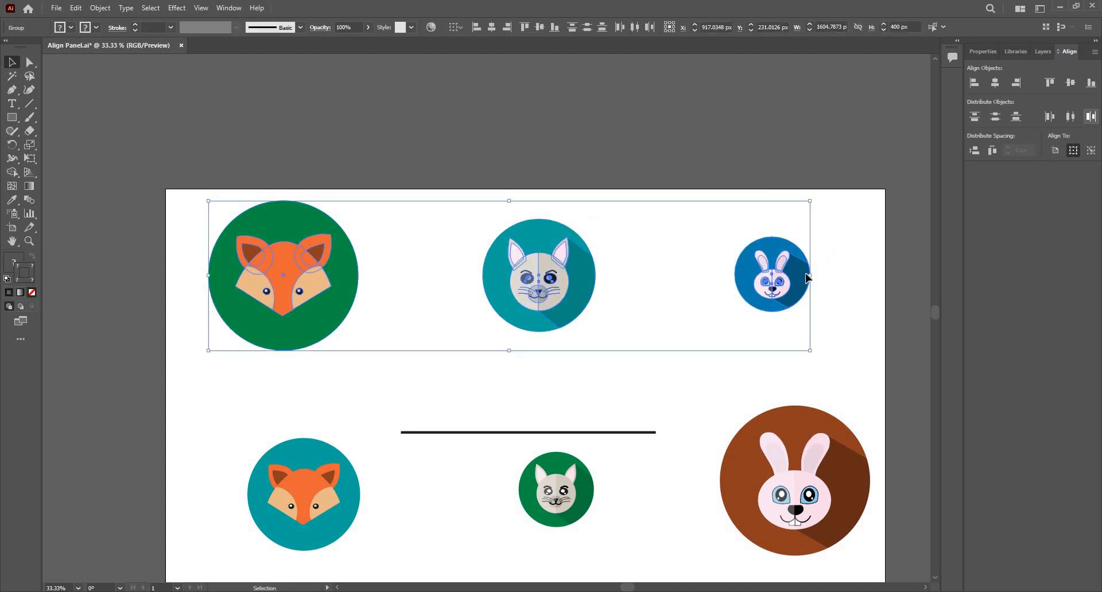
# - Place the line on the upper row and trim it to span from the fox's right edge to the cat's right edge
pyautogui.moveTo(590, 432); pyautogui.dragTo(553, 278)
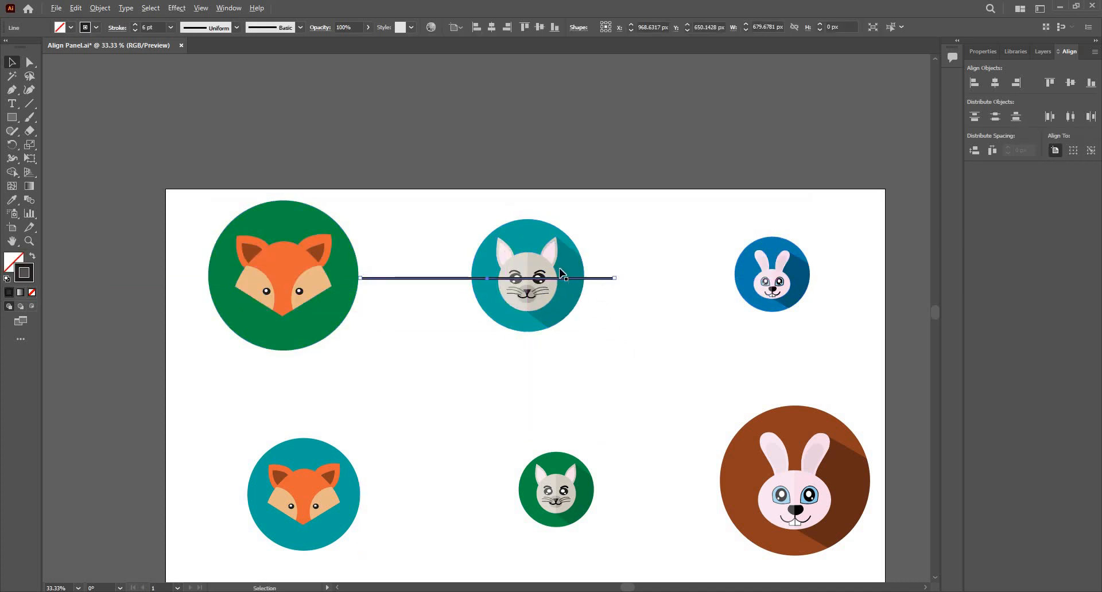
pyautogui.scroll(1, 552, 271)
pyautogui.press('a')
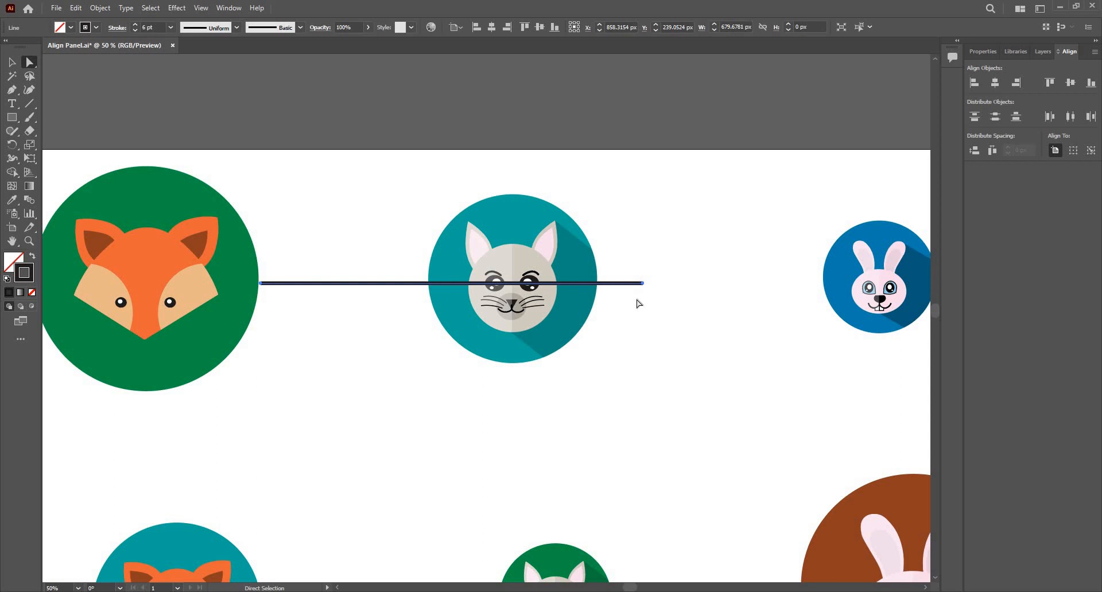
pyautogui.moveTo(643, 287); pyautogui.dragTo(598, 286)
pyautogui.scroll(3, 386, 249)
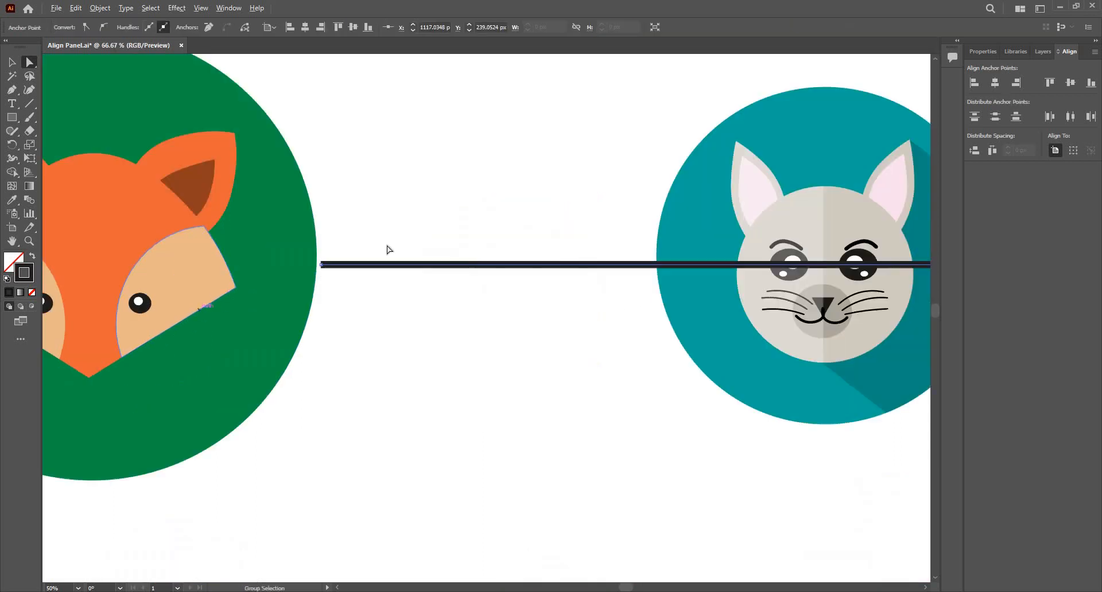
pyautogui.moveTo(386, 246); pyautogui.dragTo(335, 291)
pyautogui.hotkey('ctrl', '0')
pyautogui.press('v')
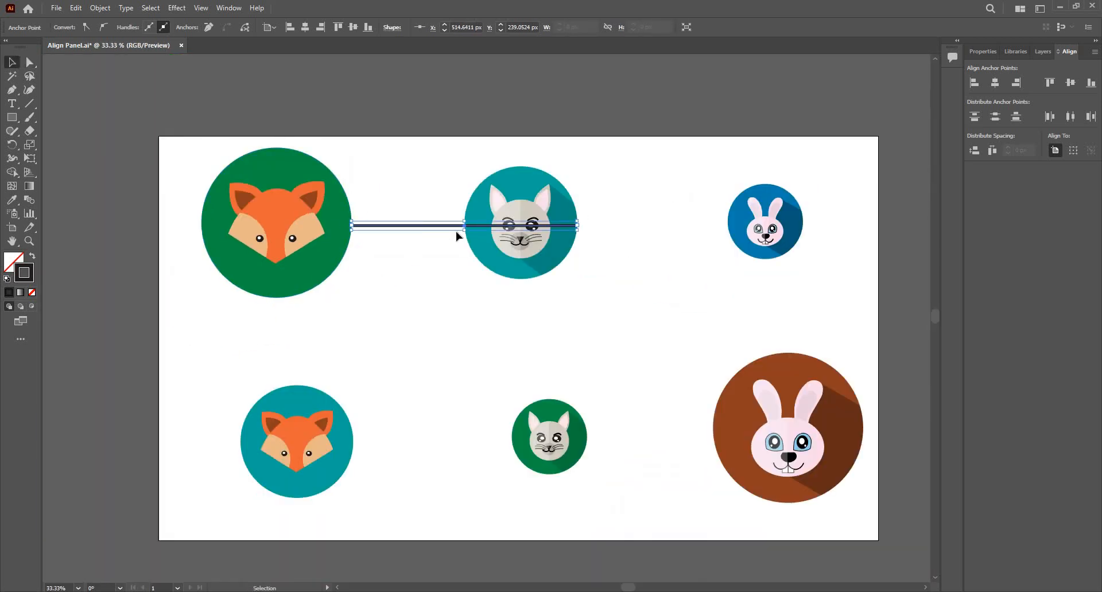
# - Move the line to span from the upper cat's right edge to the rabbit's right edge and compare the distance
pyautogui.moveTo(457, 224); pyautogui.dragTo(681, 220)
pyautogui.moveTo(756, 220); pyautogui.dragTo(757, 221)
pyautogui.hotkey('ctrl', '+')
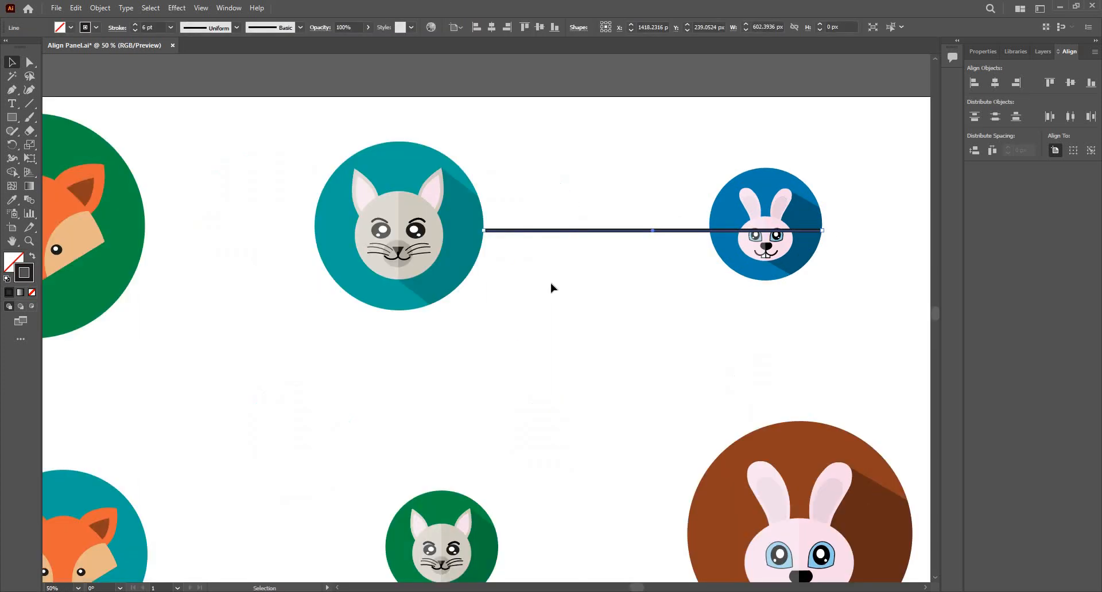
pyautogui.hotkey('ctrl', '-')
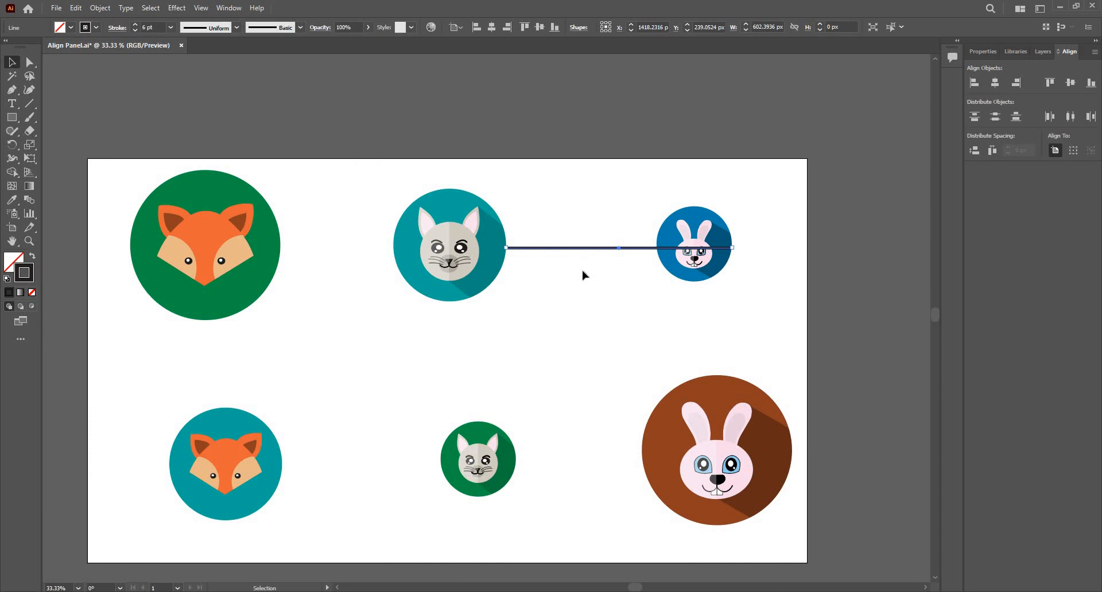
# - Return the line to the space between the two rows, at about X 842 px and Y 559 px
pyautogui.moveTo(583, 247); pyautogui.dragTo(368, 367)
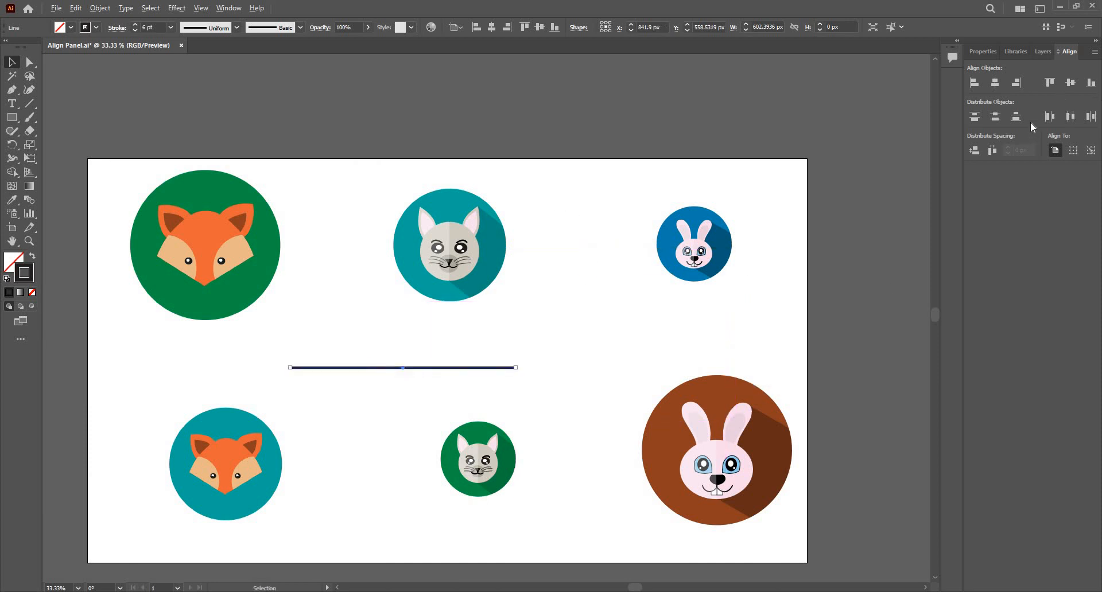
pyautogui.hotkey('ctrl', '-')
pyautogui.hotkey('ctrl', '+')
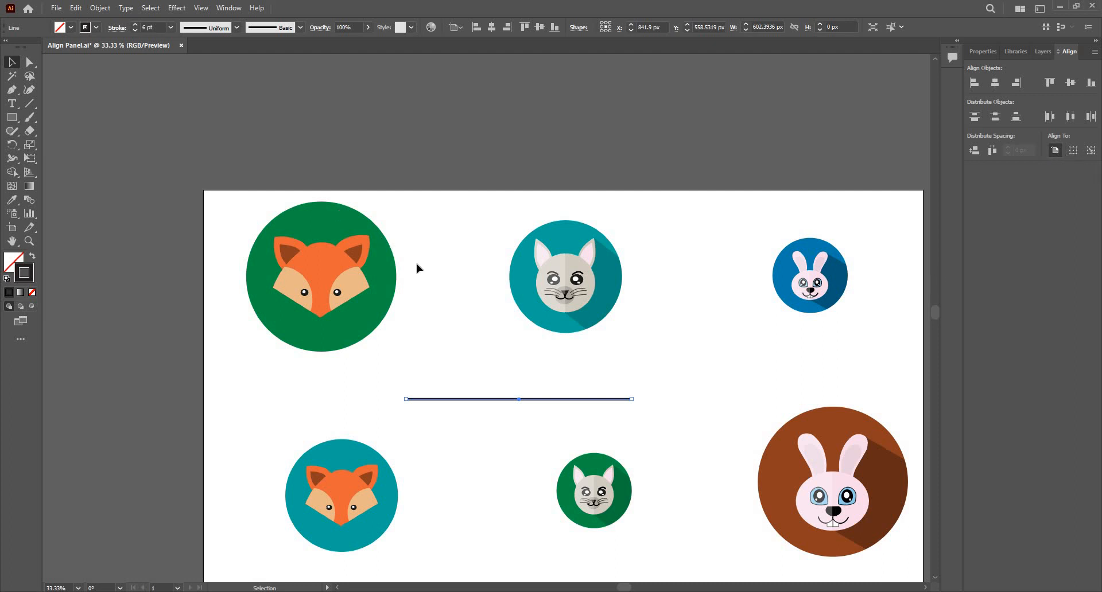
pyautogui.scroll(5, 375, 324)
pyautogui.scroll(-1, 424, 224)
# - Select the three upper icons and distribute them horizontally relative to the artboard by their left edges and centres
pyautogui.moveTo(375, 325); pyautogui.dragTo(694, 482)
pyautogui.scroll(1, 593, 492)
pyautogui.moveTo(354, 360); pyautogui.dragTo(375, 189)
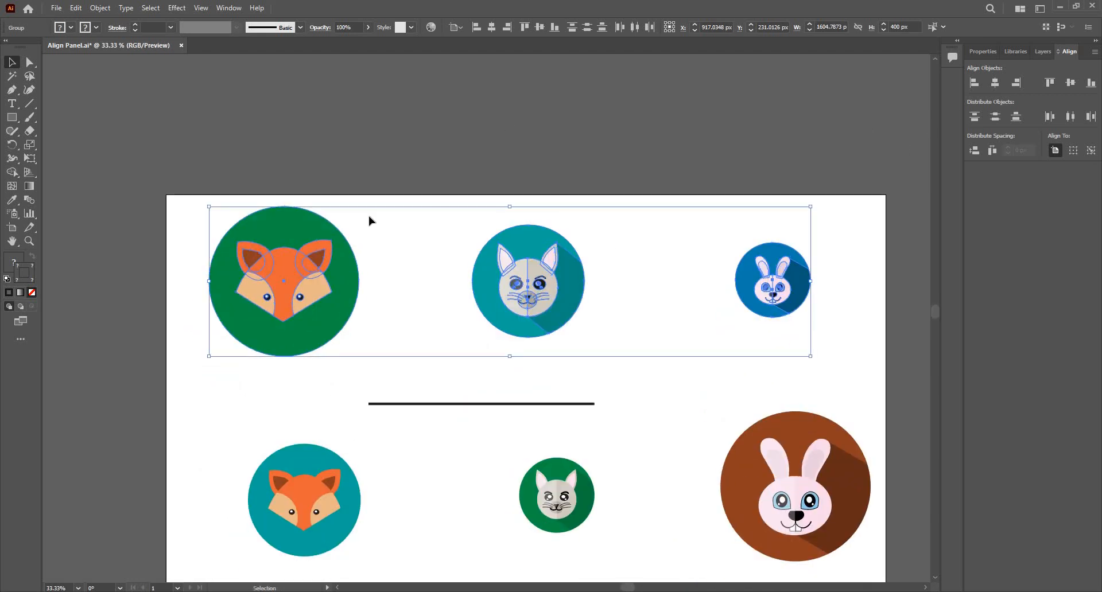
pyautogui.click(1051, 119)
pyautogui.click(1070, 117)
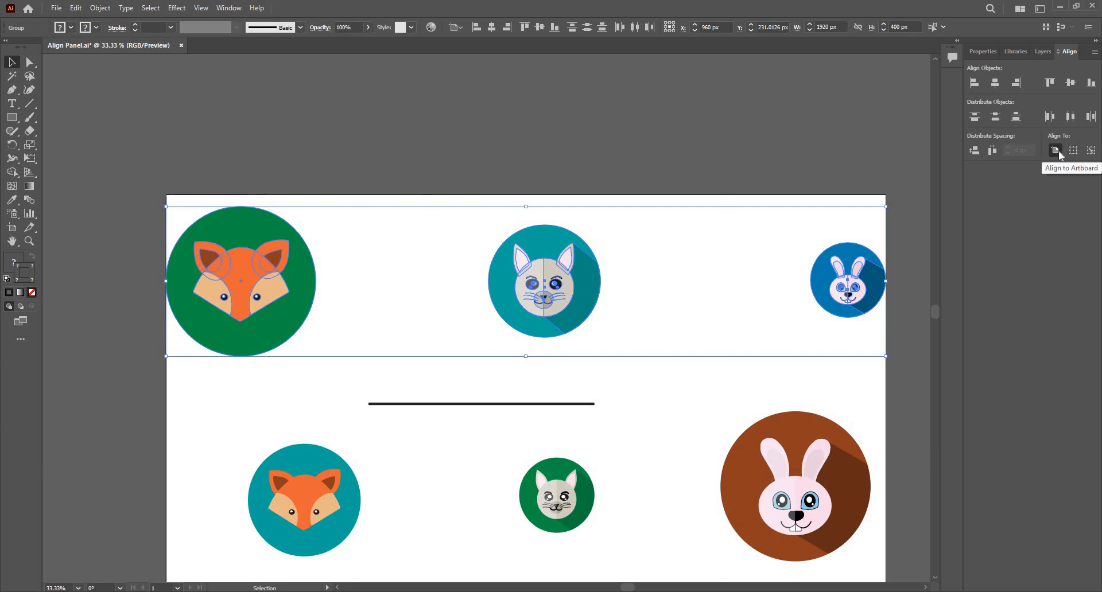
pyautogui.click(1049, 117)
pyautogui.hotkey('ctrl', 'shift', 'a')
pyautogui.click(594, 276)
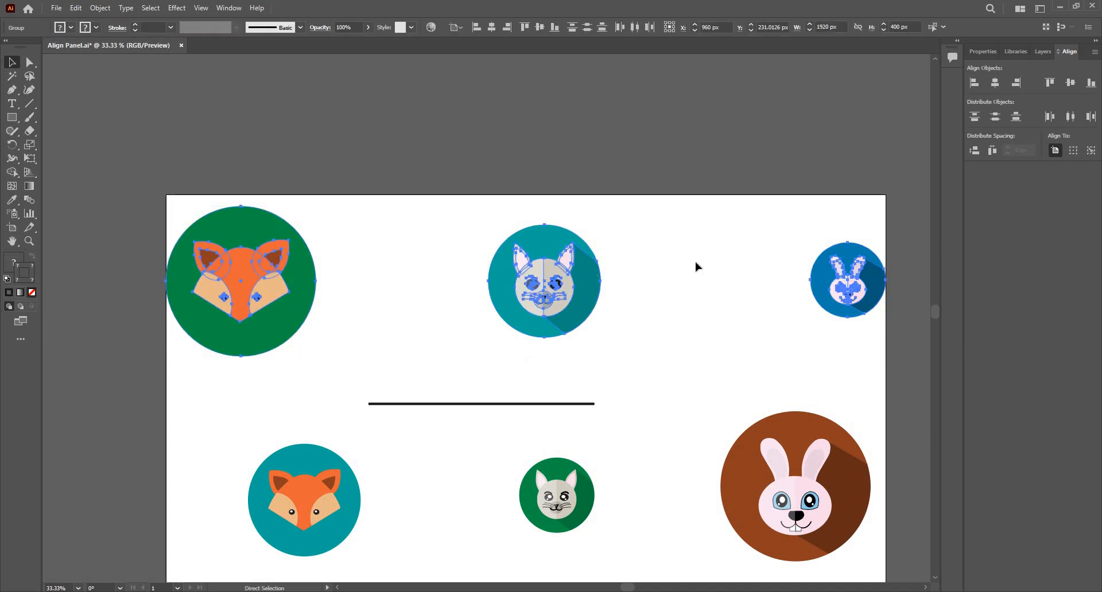
# - Undo the last artboard distribution and distribute the upper icons' spacing vertically and horizontally relative to the selection
pyautogui.hotkey('ctrl', 'z')
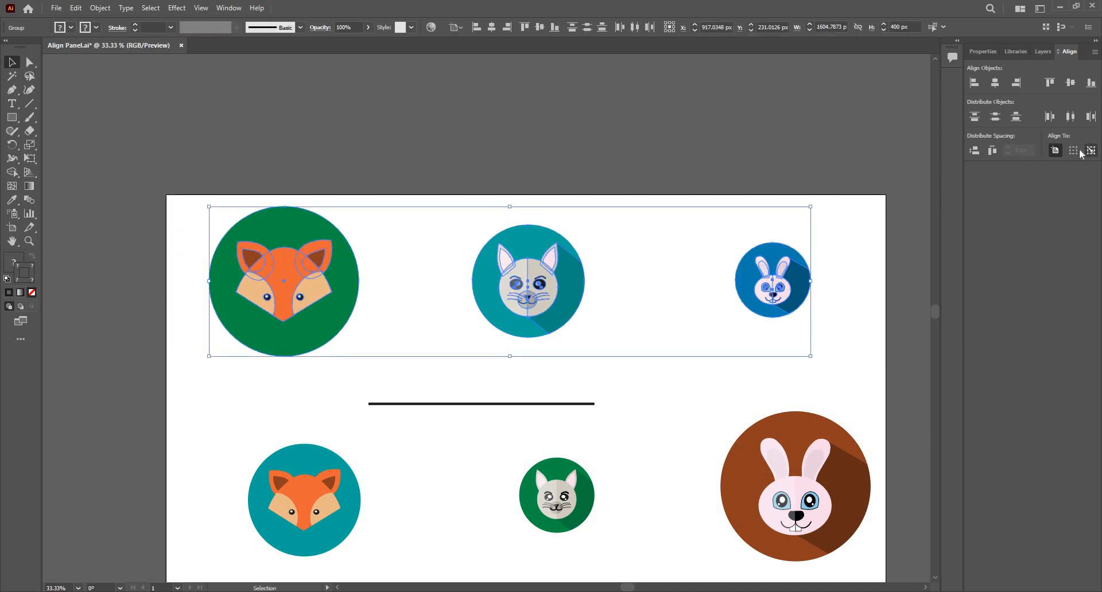
pyautogui.click(1073, 150)
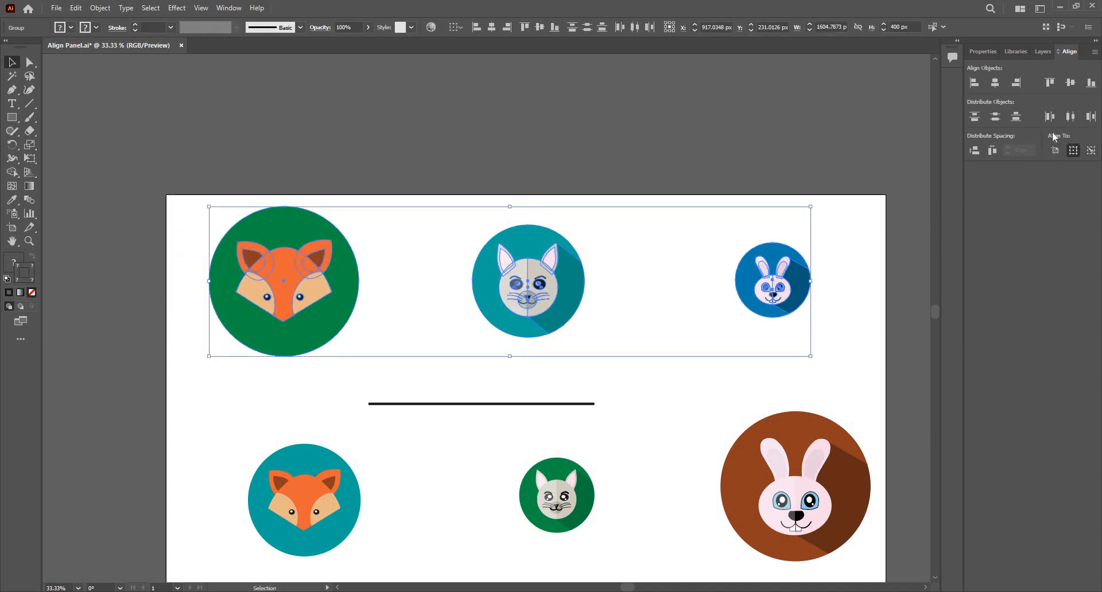
pyautogui.click(975, 151)
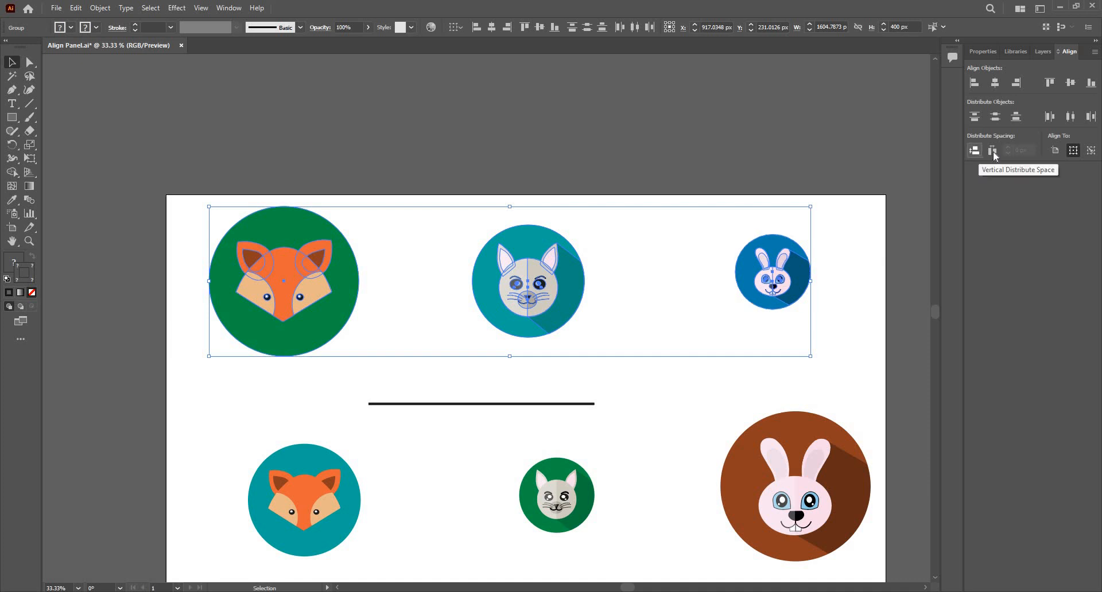
pyautogui.click(993, 151)
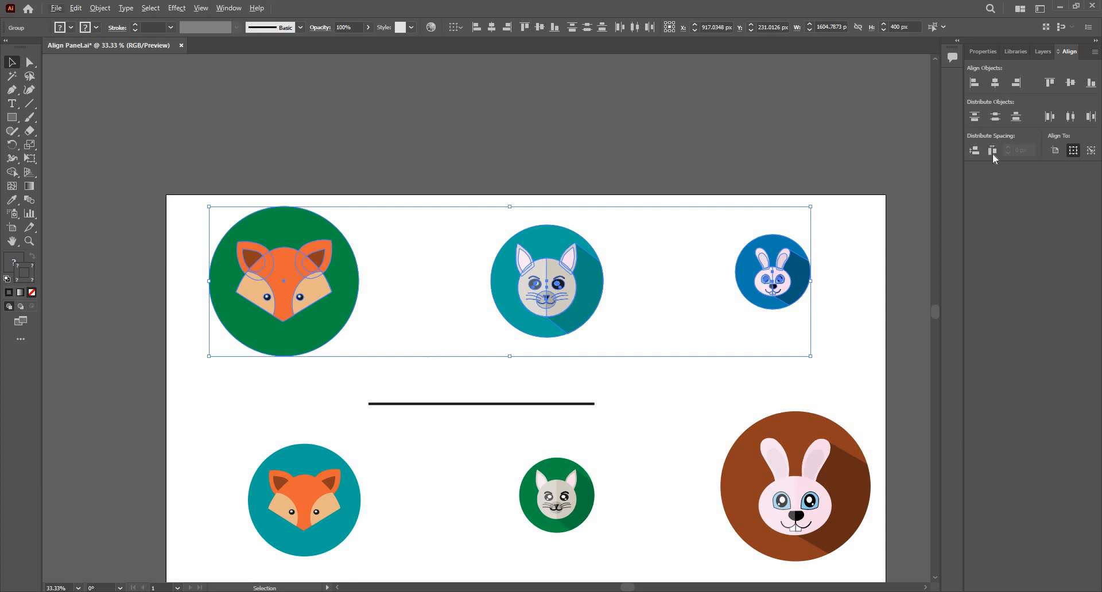
# - Place the line on the upper row and trim it to span from the fox's right edge to the cat's left edge
pyautogui.click(436, 418)
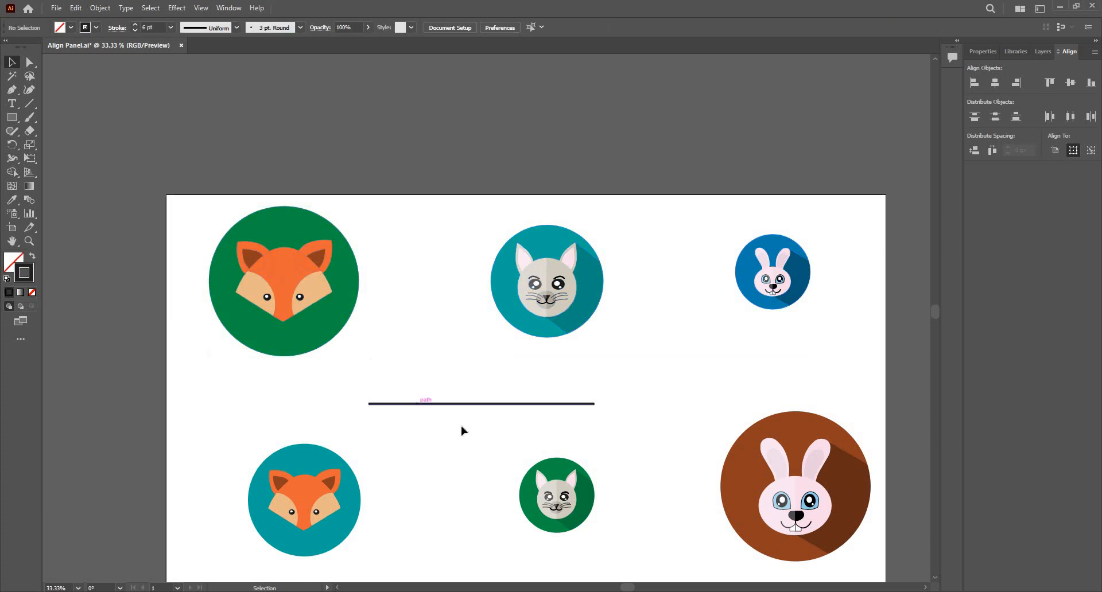
pyautogui.click(462, 426)
pyautogui.scroll(1, 482, 434)
pyautogui.moveTo(482, 433); pyautogui.dragTo(469, 252)
pyautogui.press('a')
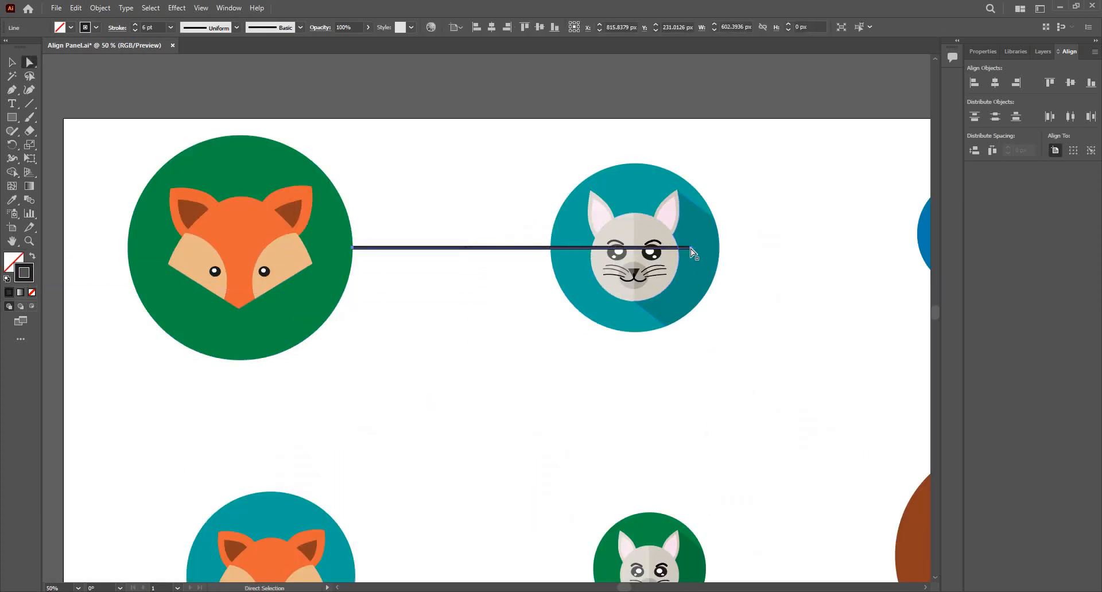
pyautogui.moveTo(692, 249); pyautogui.dragTo(550, 255)
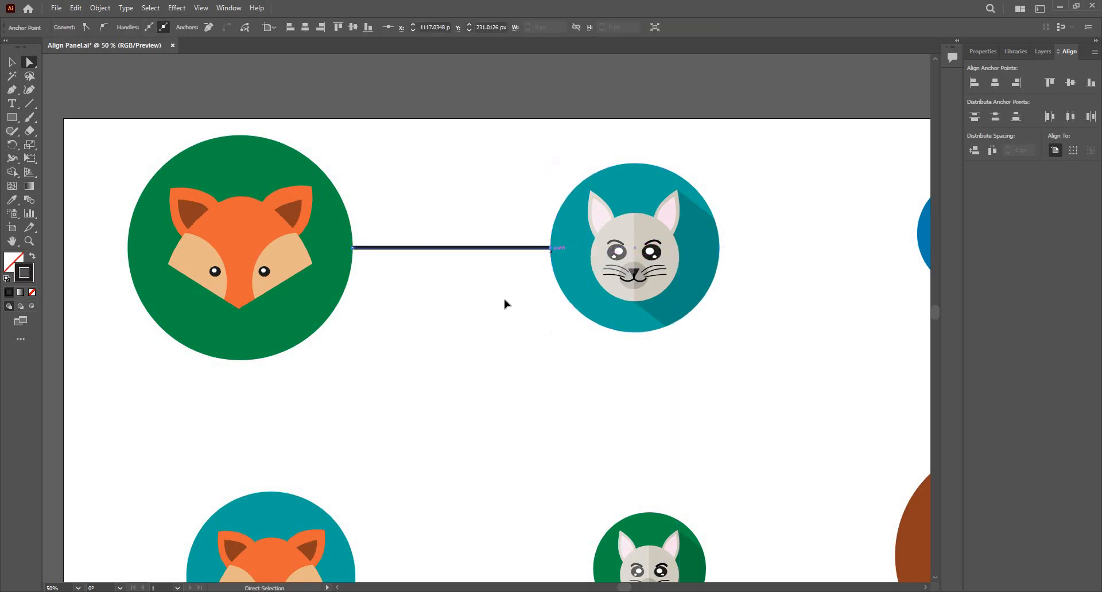
# - Move the line into the gap between the upper cat and rabbit to compare the spacing
pyautogui.press('v')
pyautogui.hotkey('ctrl', '-')
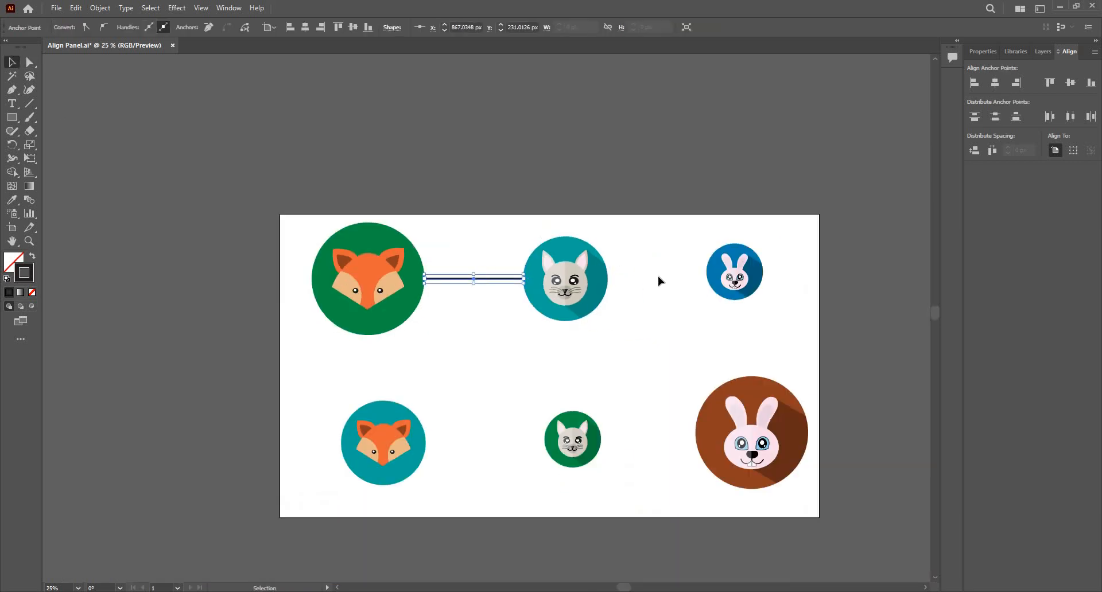
pyautogui.moveTo(483, 279); pyautogui.dragTo(665, 295)
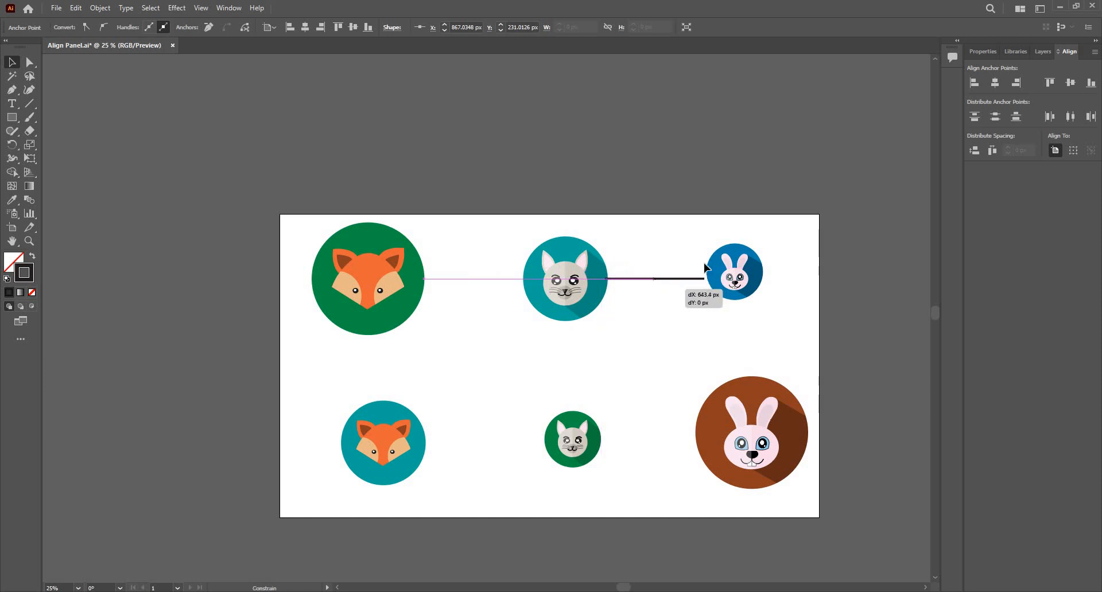
pyautogui.hotkey('ctrl', '+')
# - Move the upper rabbit straight down to about Y 229 px so it lines up with the row
pyautogui.click(755, 283)
pyautogui.hotkey('ctrl', '+')
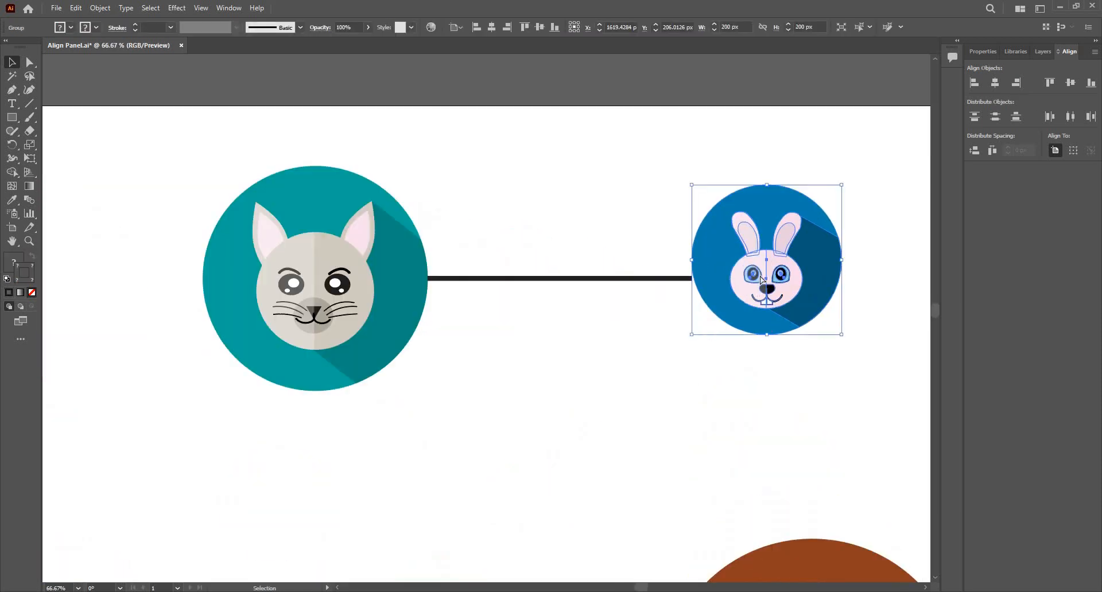
pyautogui.moveTo(763, 276); pyautogui.dragTo(764, 285)
pyautogui.hotkey('ctrl', '-')
pyautogui.hotkey('ctrl', '-')
pyautogui.hotkey('ctrl', '-')
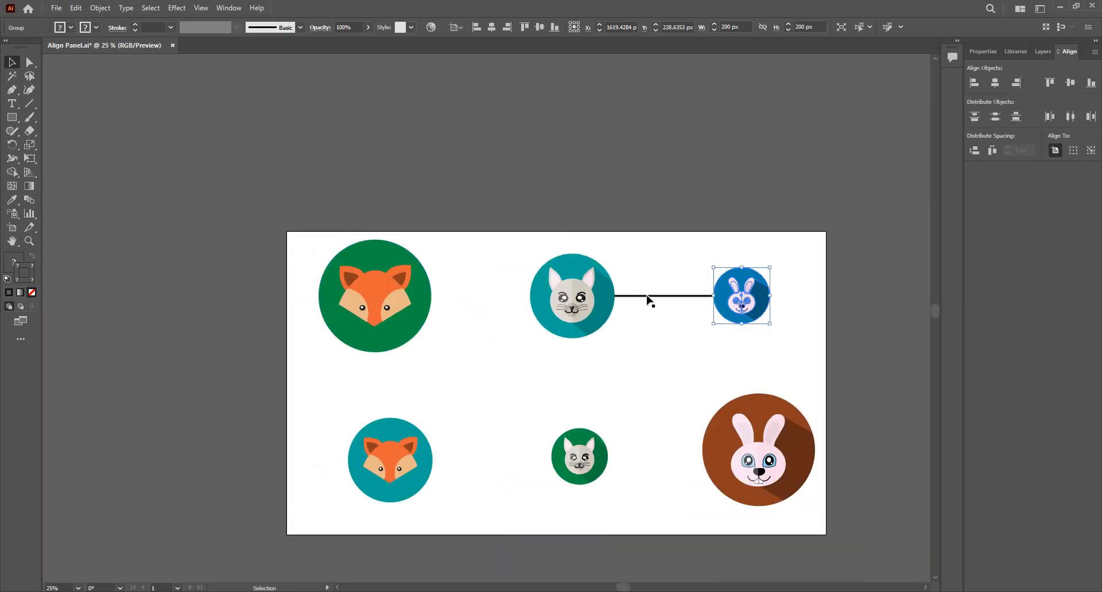
# - Copy the line from the cat–rabbit gap into the gap between the upper fox and cat
pyautogui.click(668, 296)
pyautogui.moveTo(498, 304); pyautogui.dragTo(506, 349)
pyautogui.moveTo(566, 311); pyautogui.dragTo(567, 311)
pyautogui.click(698, 255)
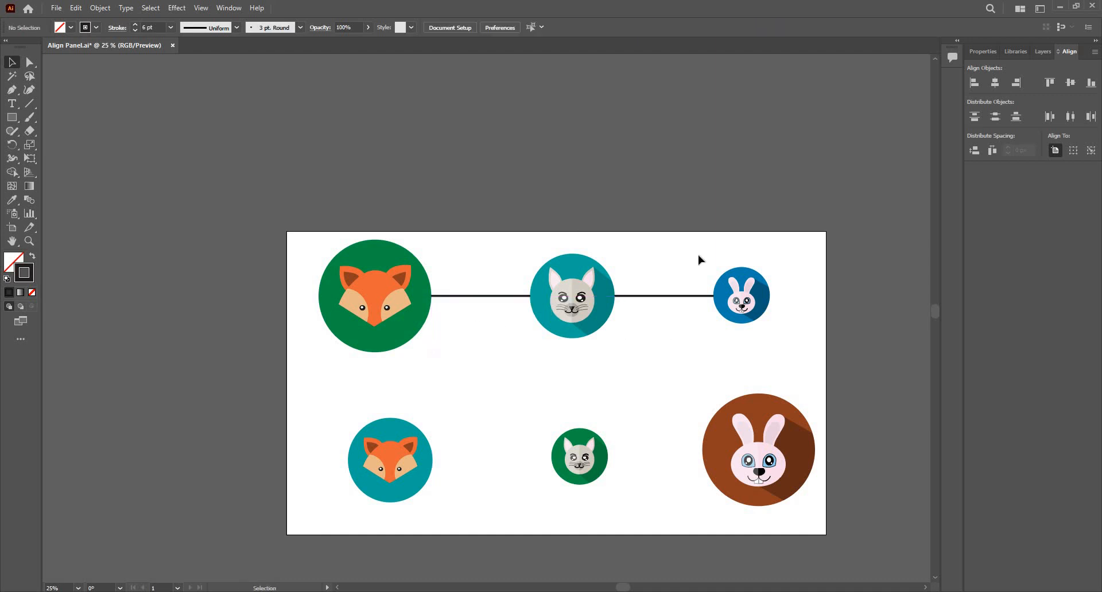
pyautogui.hotkey('ctrl', '=')
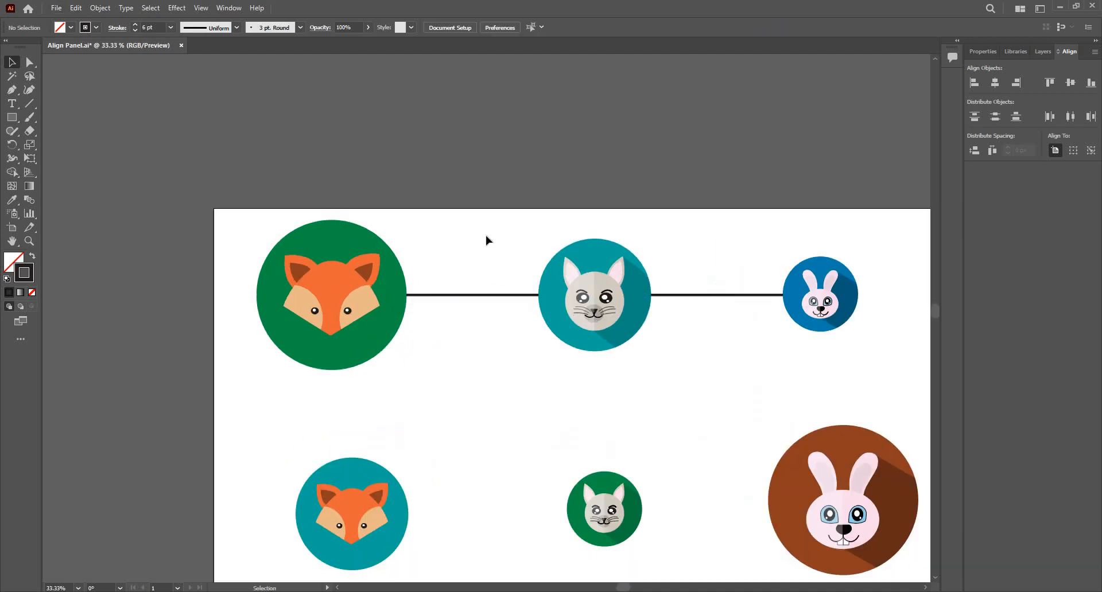
# - Delete the line between the upper fox and cat
pyautogui.click(721, 295)
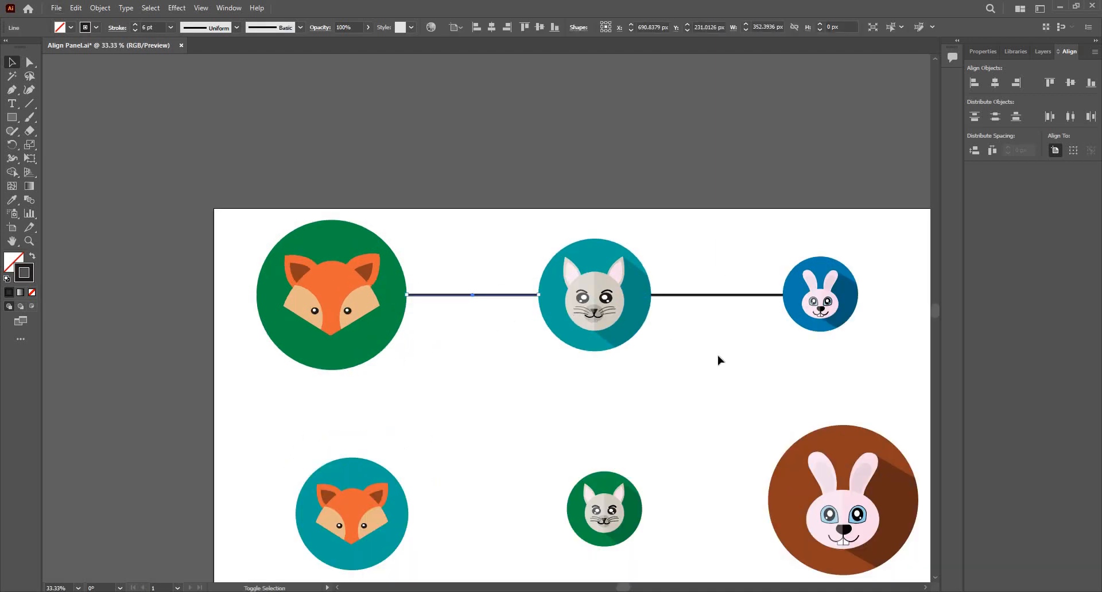
pyautogui.keyDown('shift'); pyautogui.click(489, 295); pyautogui.keyUp('shift')
pyautogui.click(494, 296)
pyautogui.press('Delete')
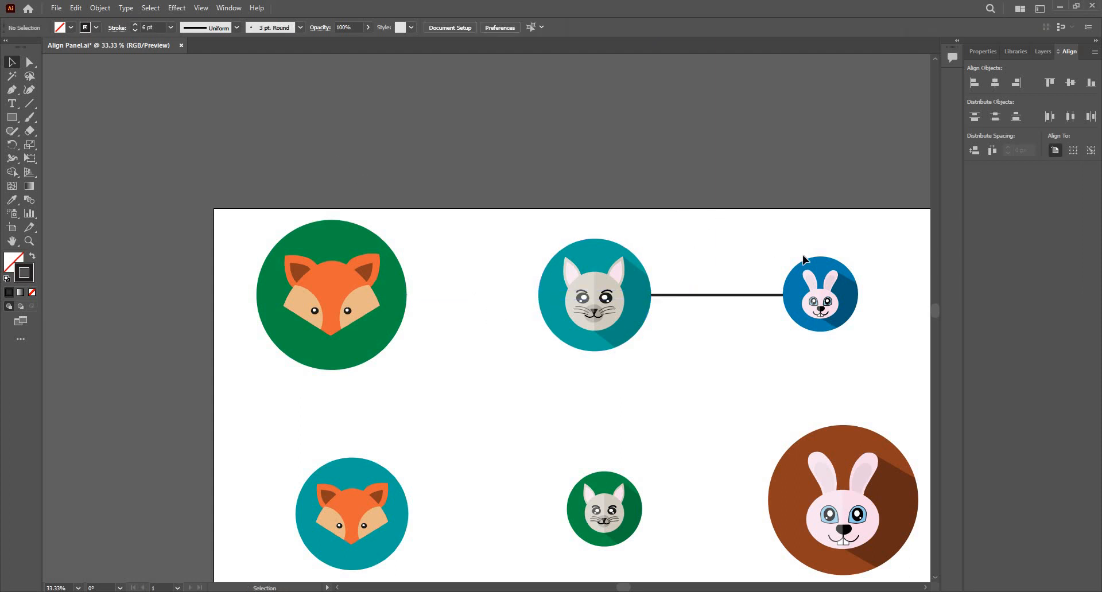
# - Arrange the green fox, the teal fox and the upper cat in a vertical column near the artboard's left edge and select all three
pyautogui.moveTo(281, 210); pyautogui.dragTo(802, 261)
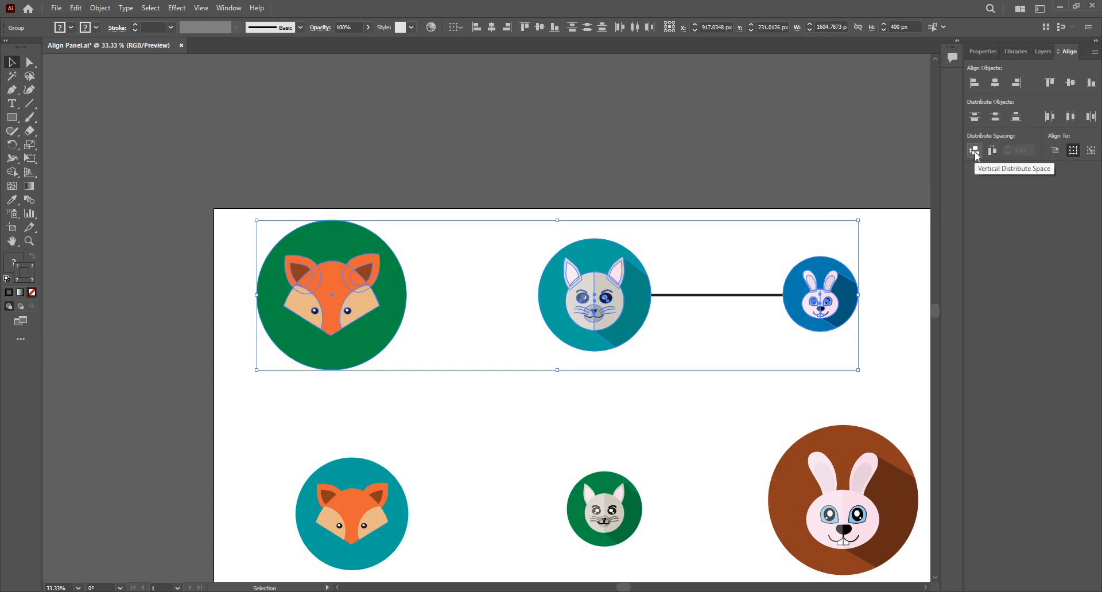
pyautogui.scroll(-2, 828, 63)
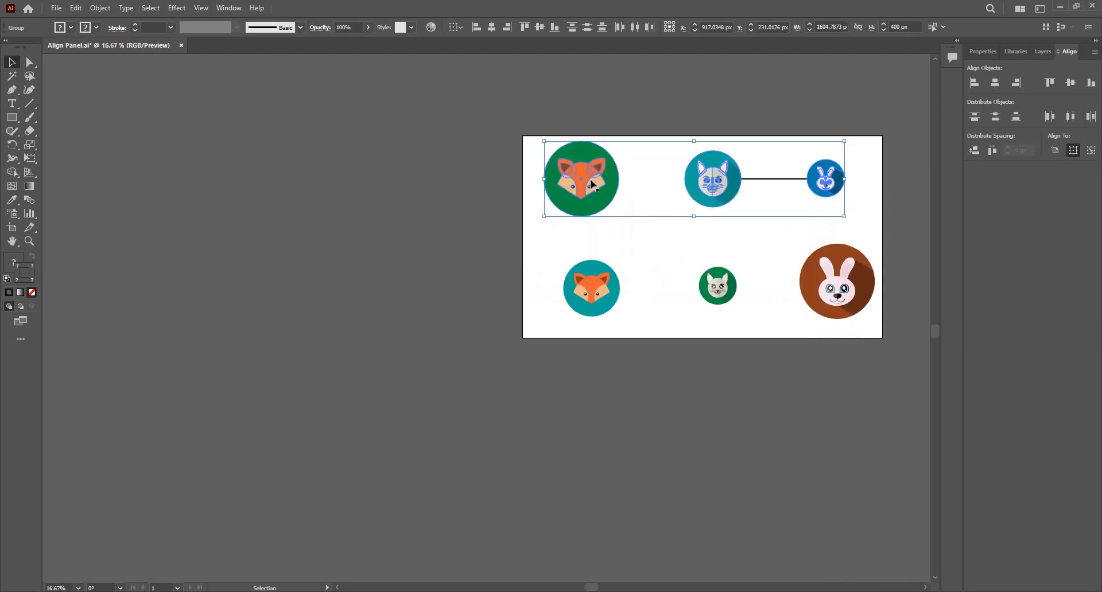
pyautogui.moveTo(606, 295); pyautogui.dragTo(595, 276)
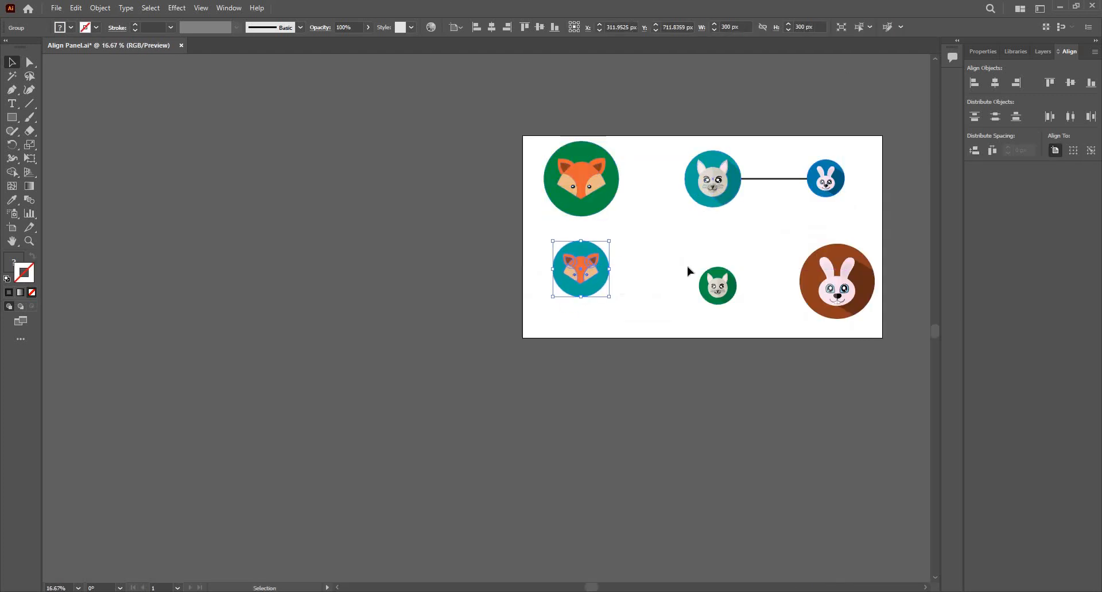
pyautogui.click(712, 184)
pyautogui.moveTo(579, 357); pyautogui.dragTo(583, 343)
pyautogui.moveTo(536, 129); pyautogui.dragTo(607, 287)
pyautogui.scroll(1, 611, 226)
pyautogui.click(642, 295)
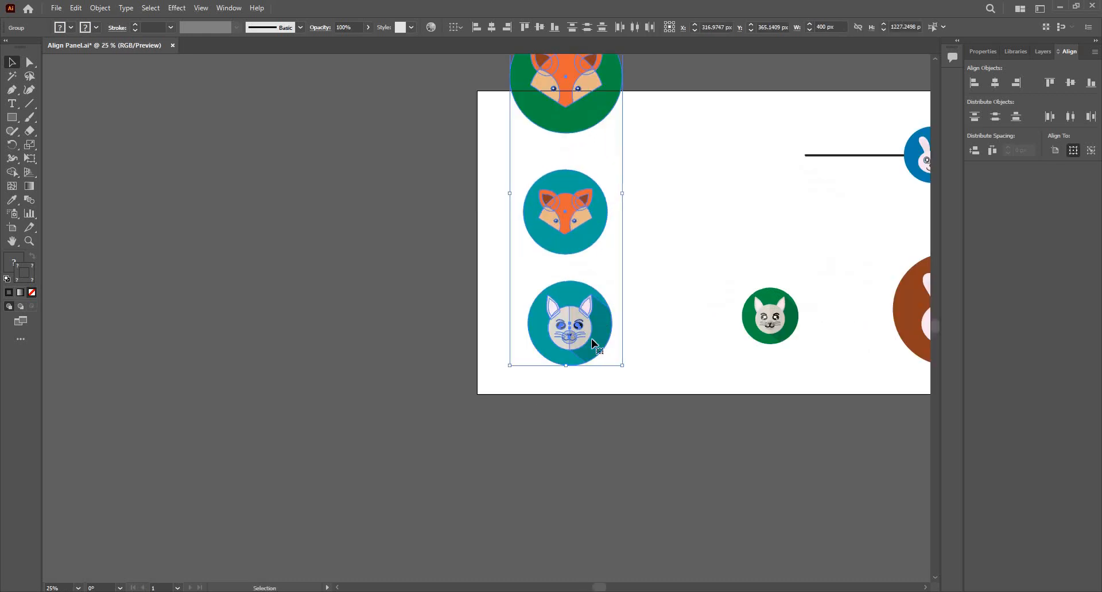
# - Move the column's cat down to about Y 866 px and distribute the three icons' vertical spacing relative to the selection
pyautogui.click(590, 354)
pyautogui.moveTo(589, 356)
pyautogui.mouseDown()
pyautogui.moveTo(573, 343)
pyautogui.moveTo(587, 344)
pyautogui.mouseUp()
pyautogui.moveTo(480, 198); pyautogui.dragTo(481, 195)
pyautogui.hotkey('ctrl', '-')
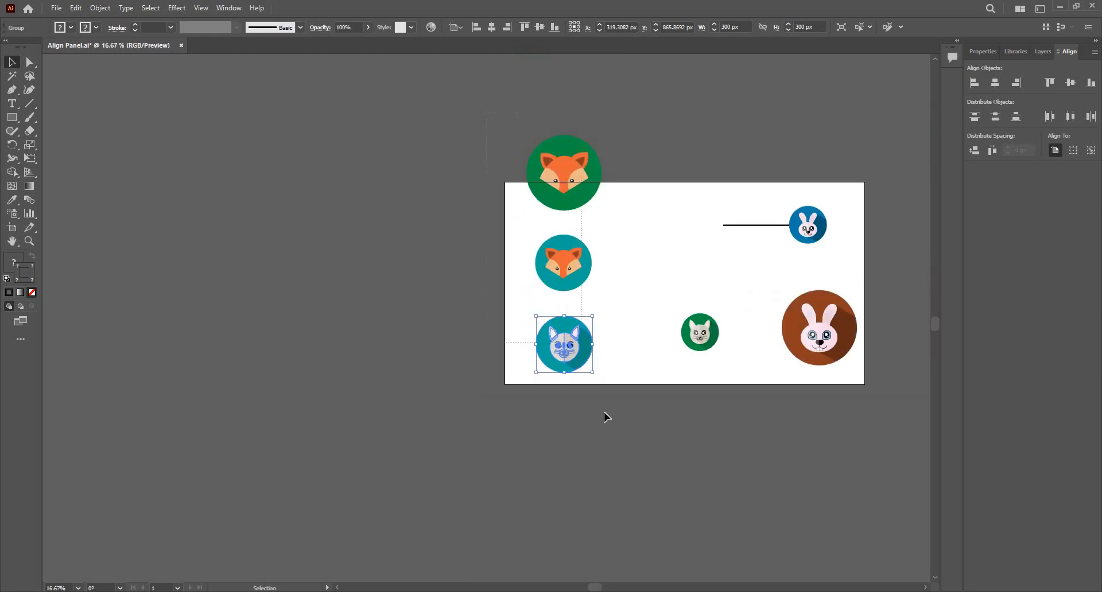
pyautogui.click(972, 150)
pyautogui.click(809, 250)
# - Draw a vertical line about 133 px long between the two foxes and copy it into the gap above the cat to compare spacing
pyautogui.hotkey('ctrl', '+')
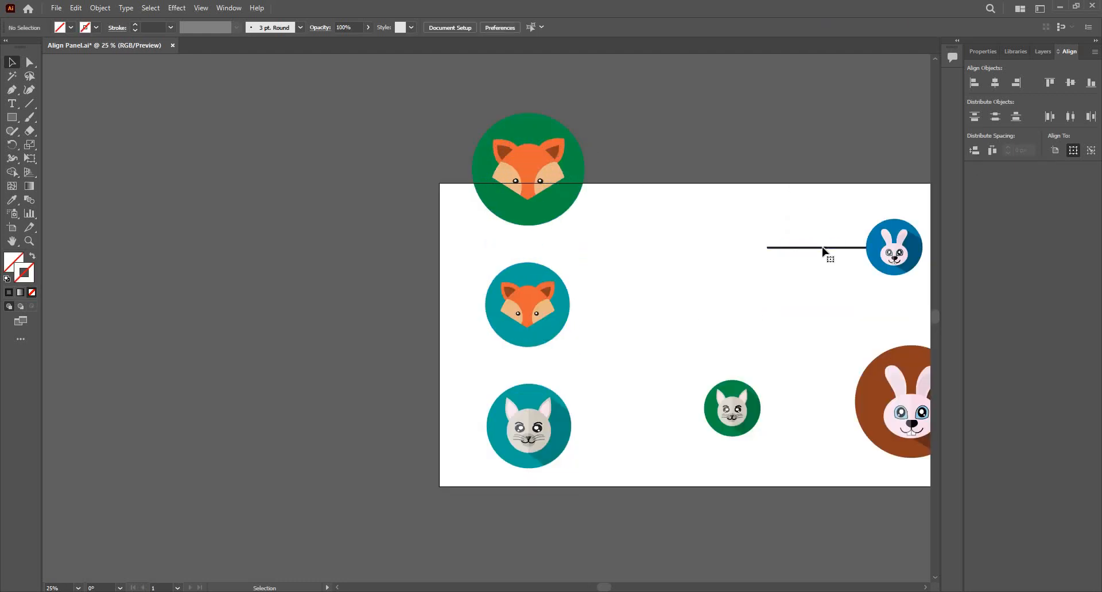
pyautogui.click(822, 248)
pyautogui.press('\\')
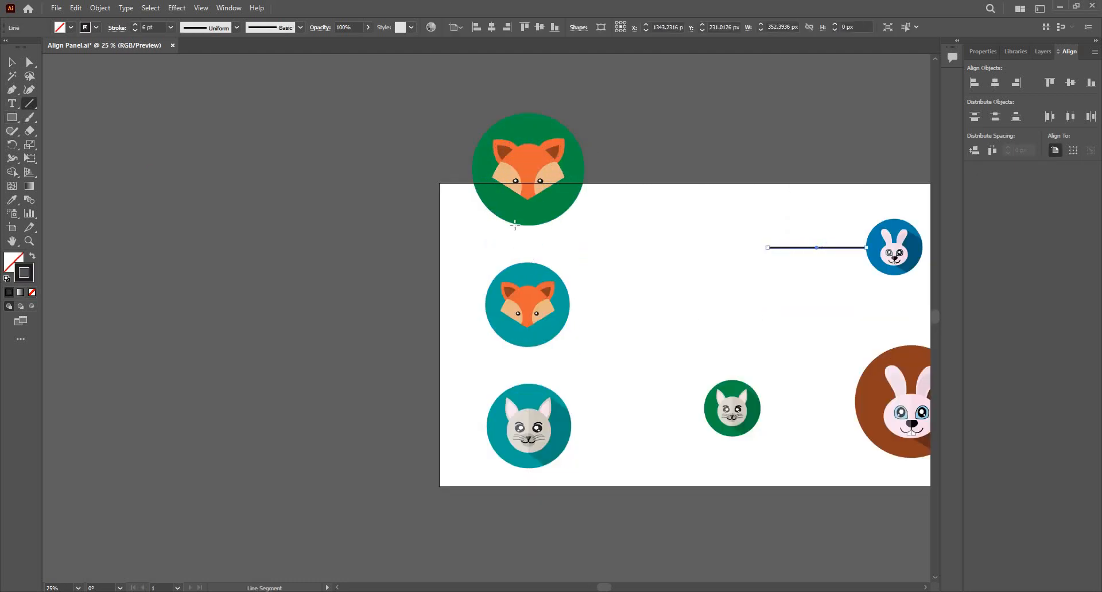
pyautogui.scroll(1, 535, 265)
pyautogui.moveTo(527, 213); pyautogui.dragTo(526, 261)
pyautogui.press('v')
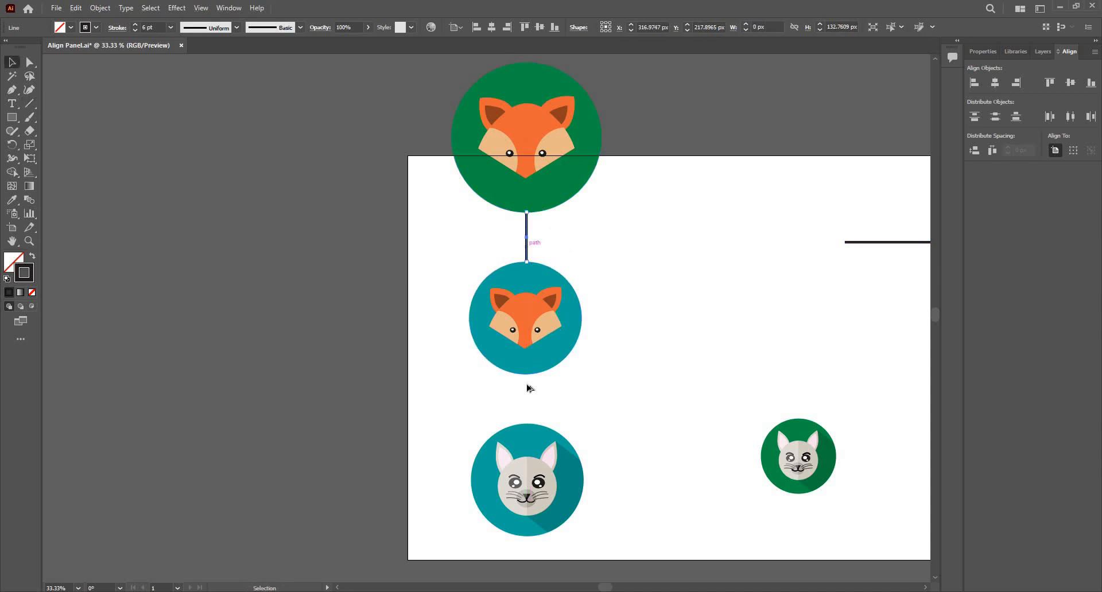
pyautogui.moveTo(526, 250); pyautogui.dragTo(526, 412)
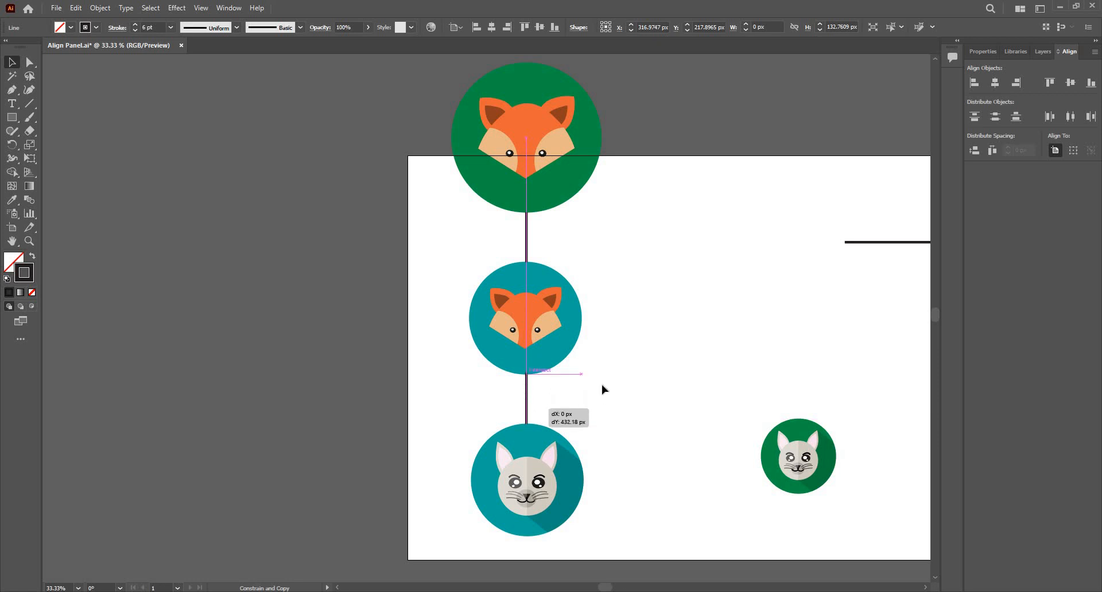
pyautogui.click(508, 216)
# - Delete both vertical lines from the gaps in the icon column
pyautogui.scroll(-2, 496, 248)
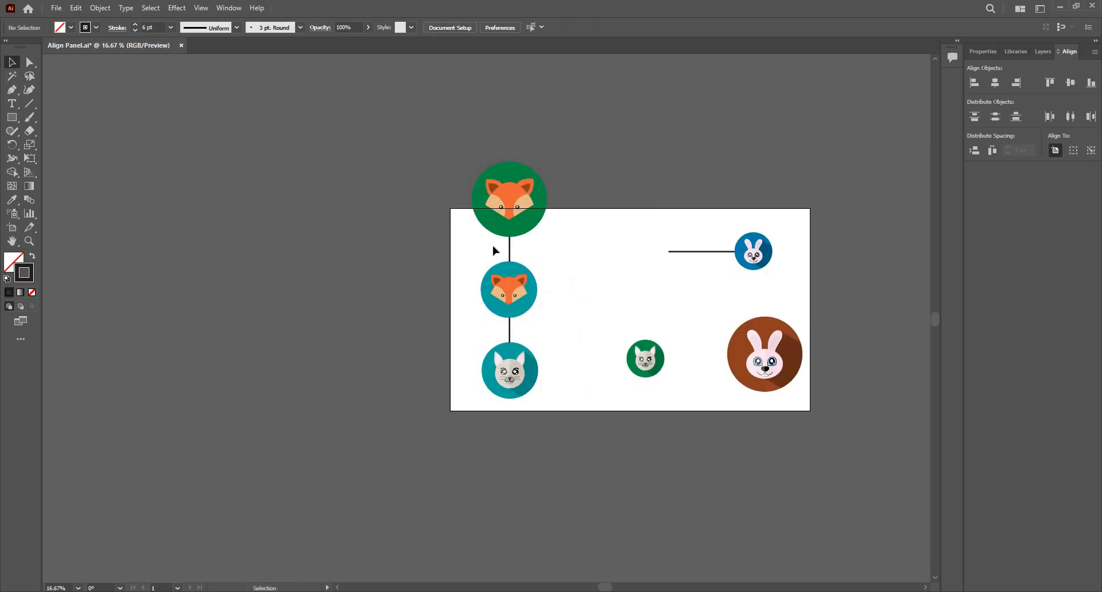
pyautogui.scroll(2, 495, 246)
pyautogui.click(522, 251)
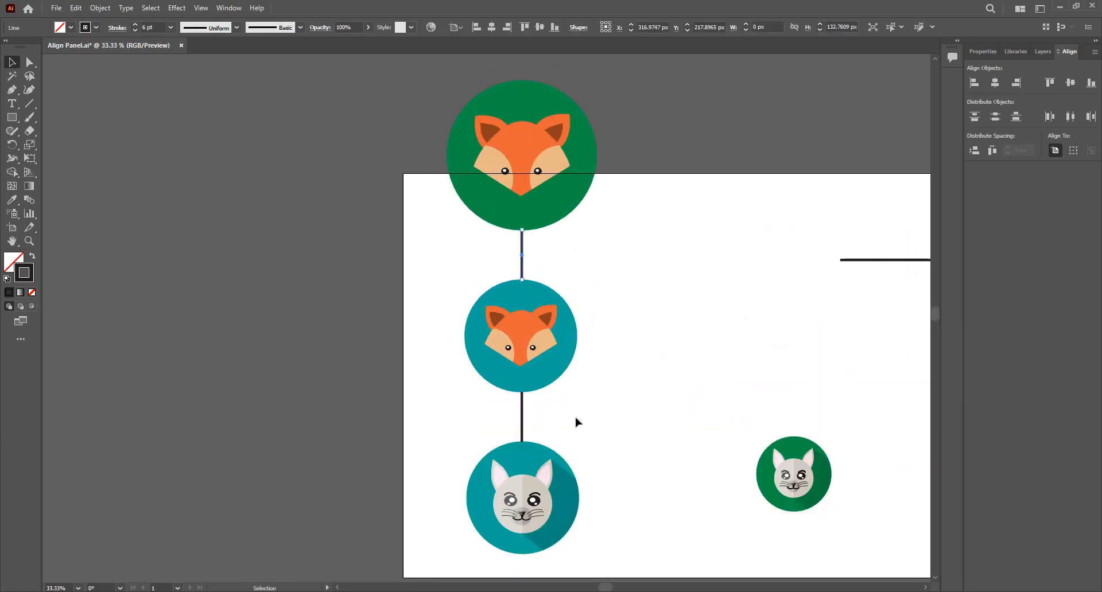
pyautogui.moveTo(496, 420); pyautogui.dragTo(576, 418)
pyautogui.press('Delete')
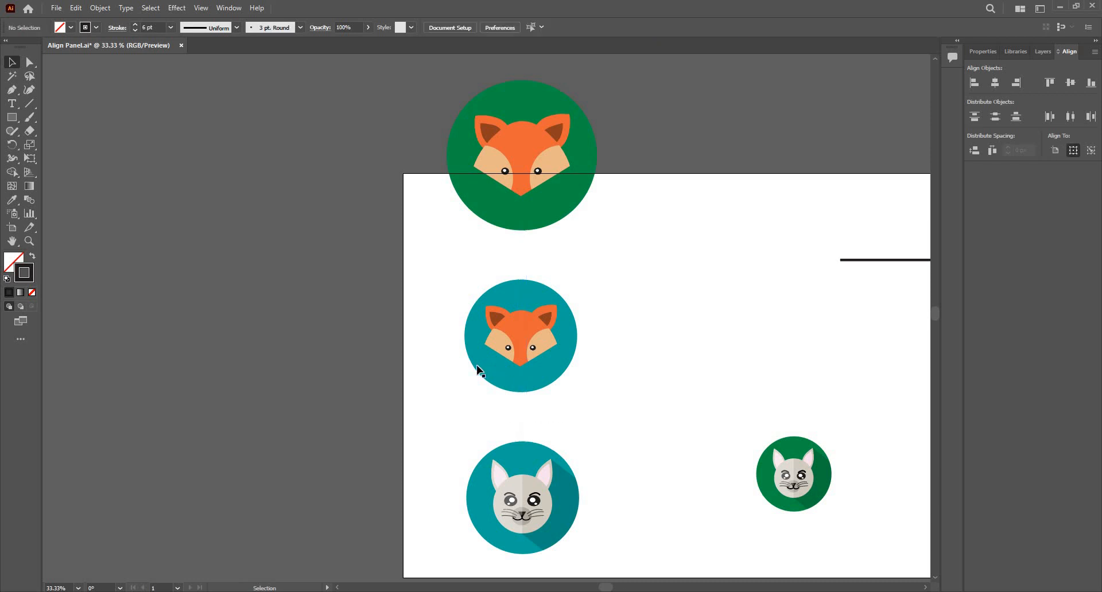
# - Distribute the three column icons vertically with 50 px spacing, using the middle fox as the key object
pyautogui.scroll(-2, 570, 259)
pyautogui.scroll(1, 556, 169)
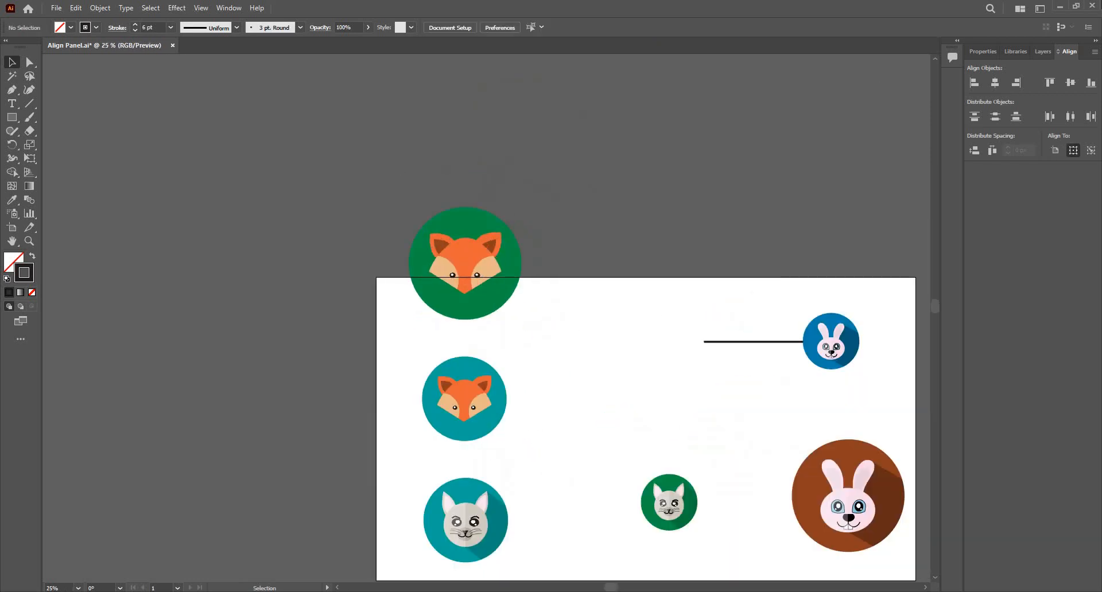
pyautogui.click(1091, 152)
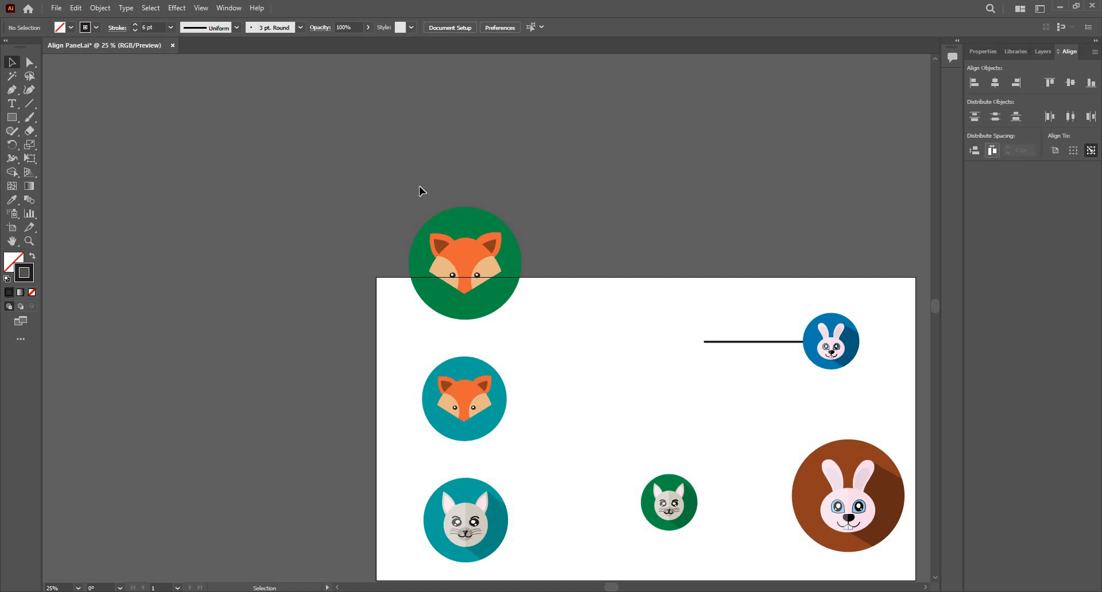
pyautogui.moveTo(546, 539); pyautogui.dragTo(427, 279)
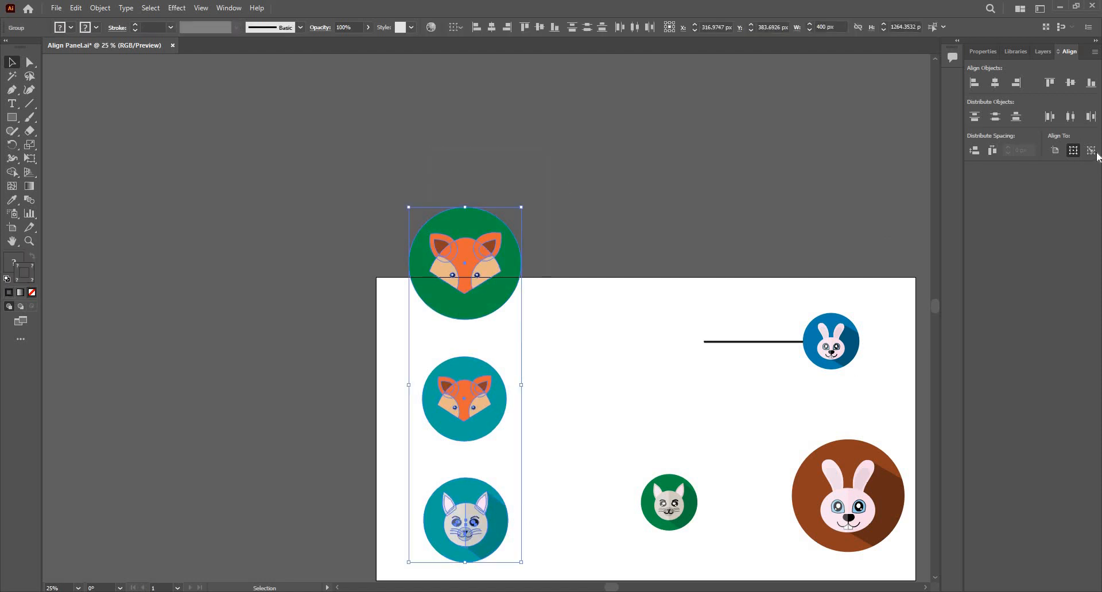
pyautogui.click(1091, 150)
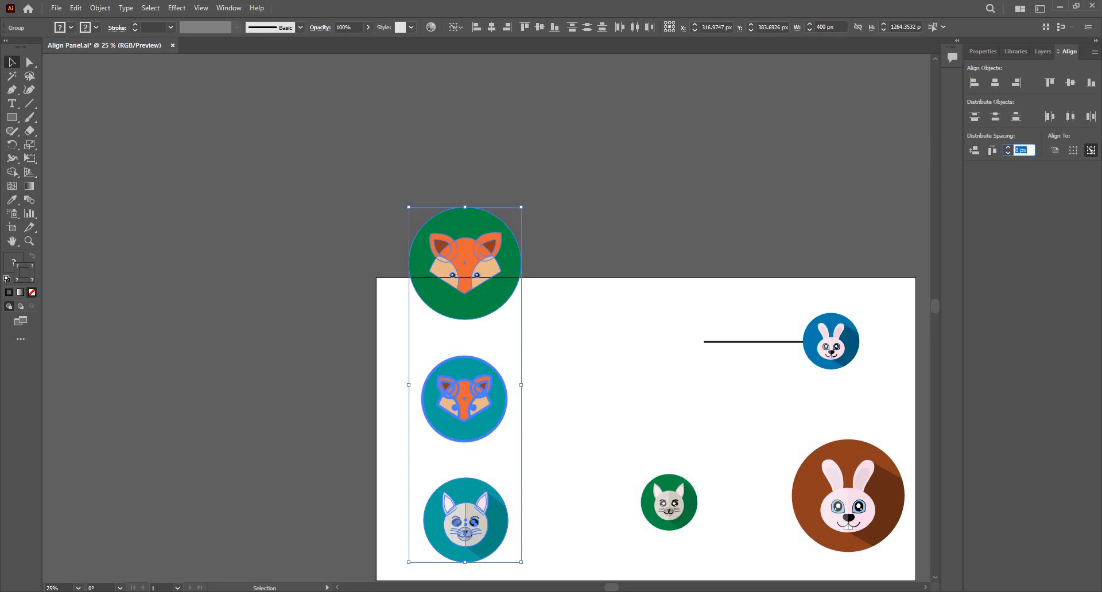
pyautogui.write('50')
pyautogui.click(974, 152)
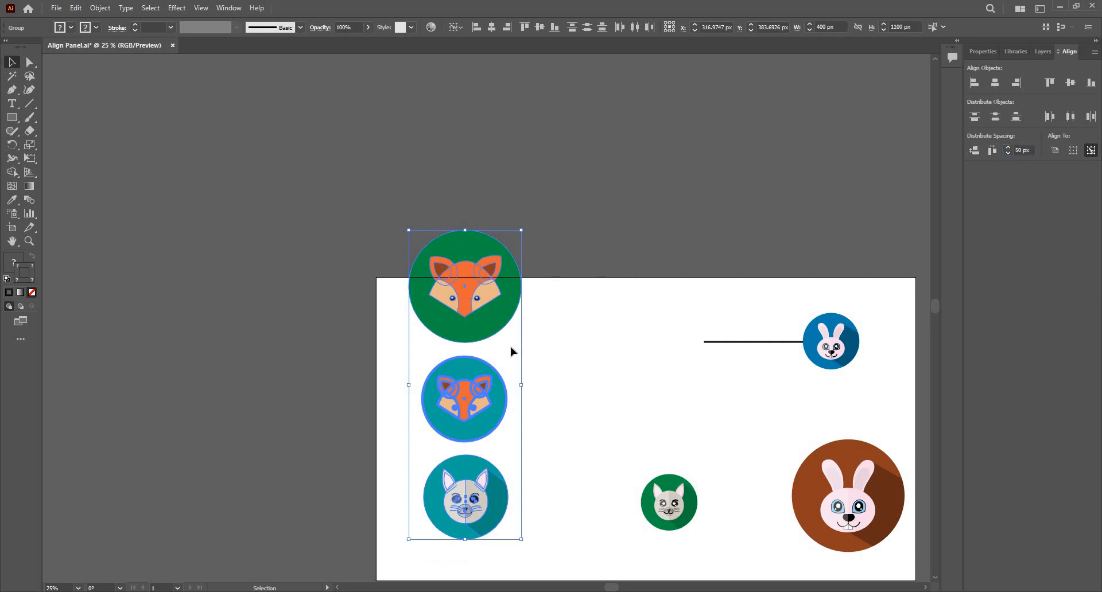
# - Check the gap between the two foxes with a 50 px vertical line and remove the line
pyautogui.click(353, 359)
pyautogui.hotkey('ctrl', '1')
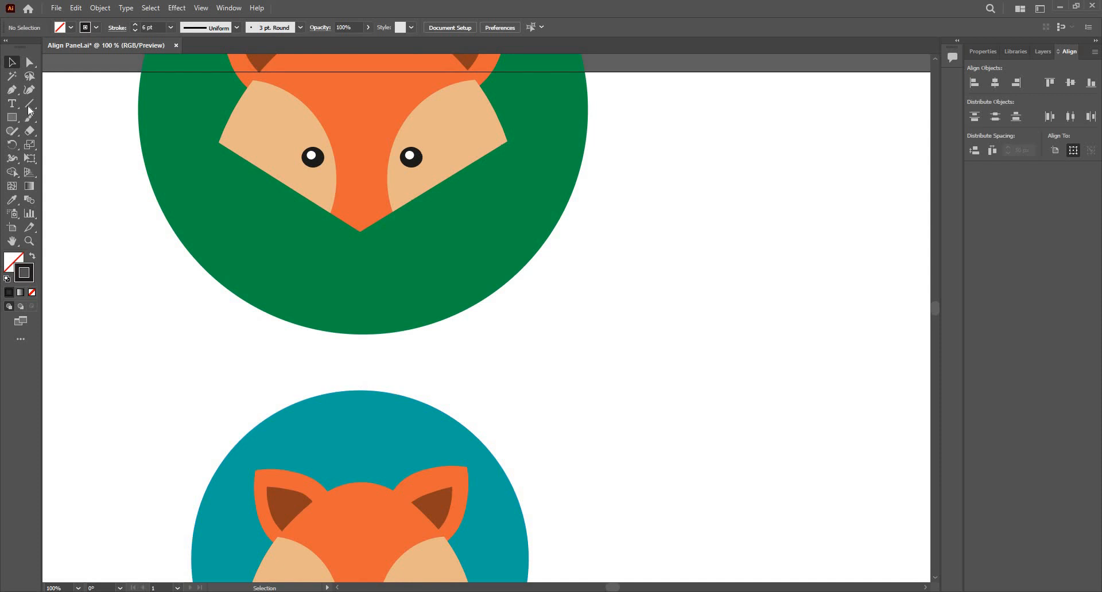
pyautogui.click(29, 106)
pyautogui.moveTo(360, 333); pyautogui.dragTo(362, 390)
pyautogui.press('v')
pyautogui.hotkey('ctrl', '-')
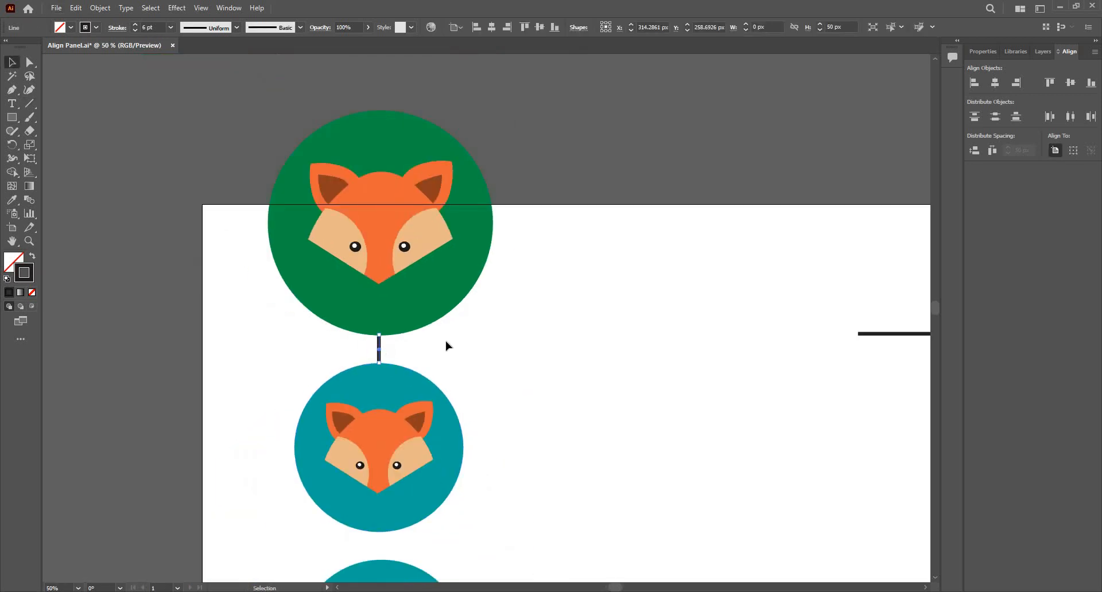
pyautogui.hotkey('ctrl', 'shift', 'a')
pyautogui.hotkey('ctrl', '-')
pyautogui.hotkey('ctrl', '-')
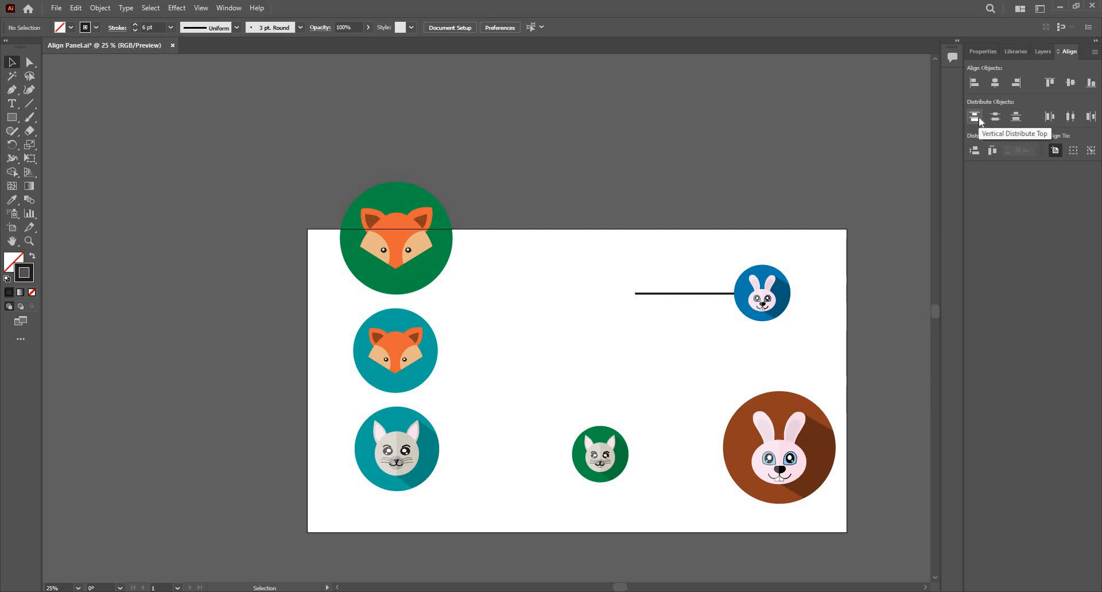
# - Distribute the three icons of the left column vertically by their top edges, relative to the selection
pyautogui.moveTo(306, 149); pyautogui.dragTo(463, 517)
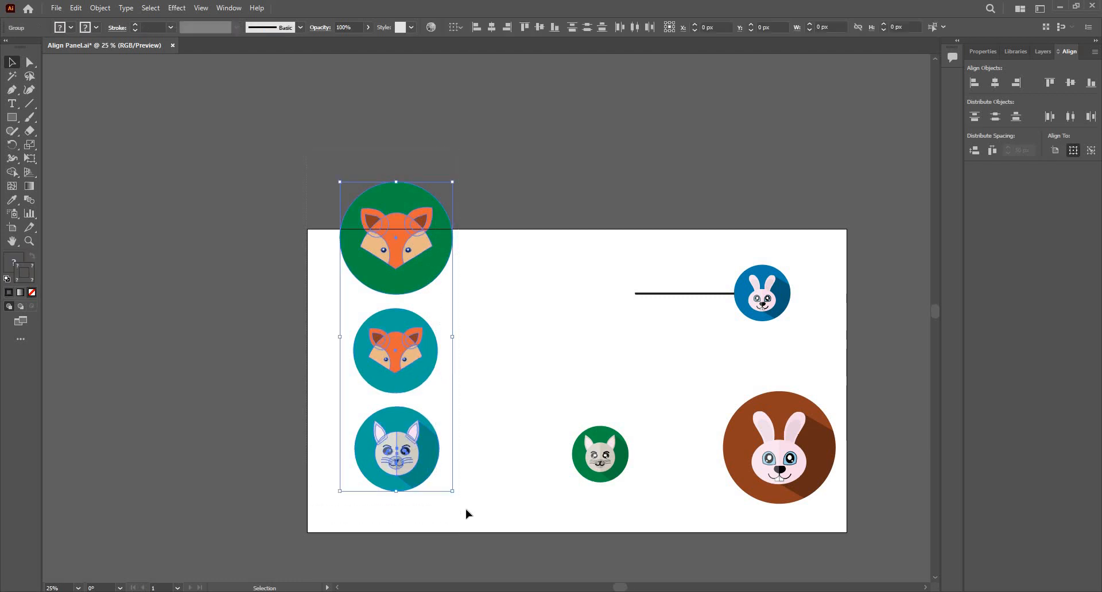
pyautogui.click(974, 117)
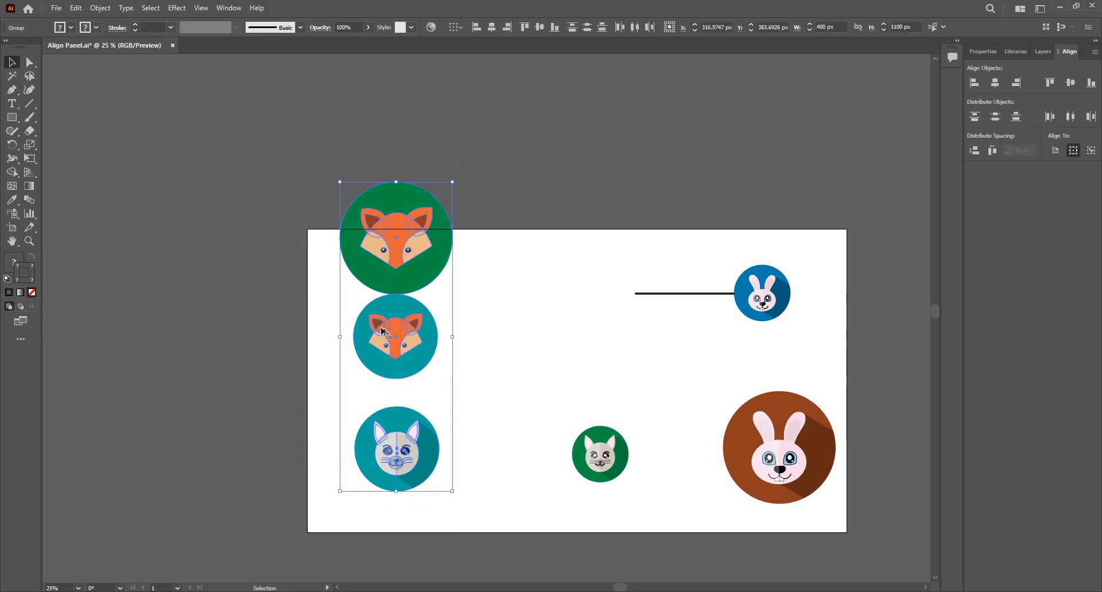
pyautogui.scroll(2, 383, 331)
pyautogui.scroll(-1, 384, 327)
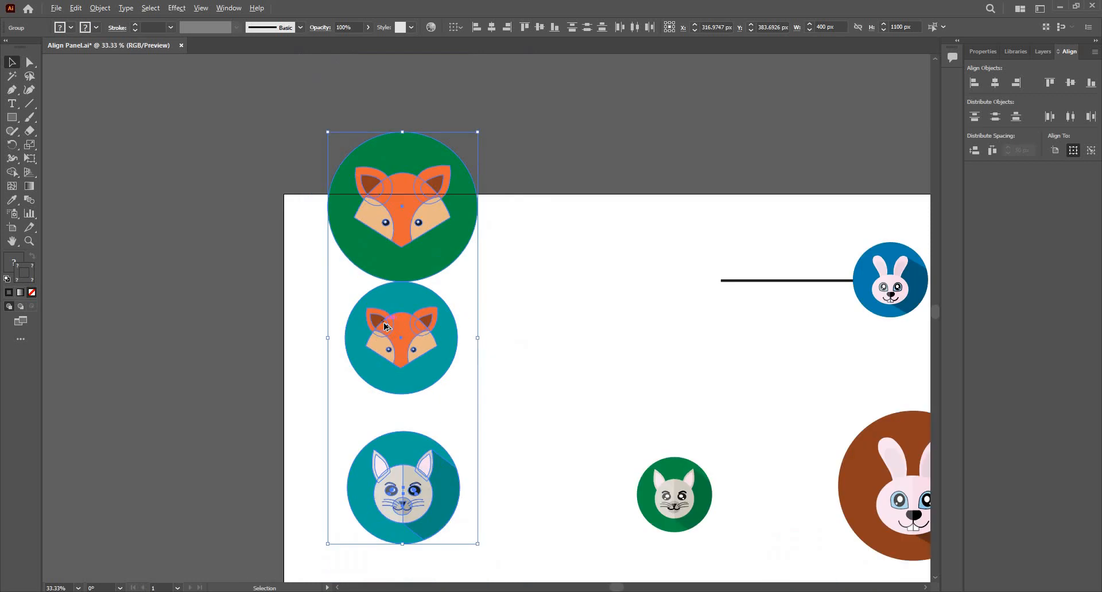
pyautogui.scroll(1, 384, 326)
pyautogui.scroll(-1, 501, 311)
pyautogui.click(500, 311)
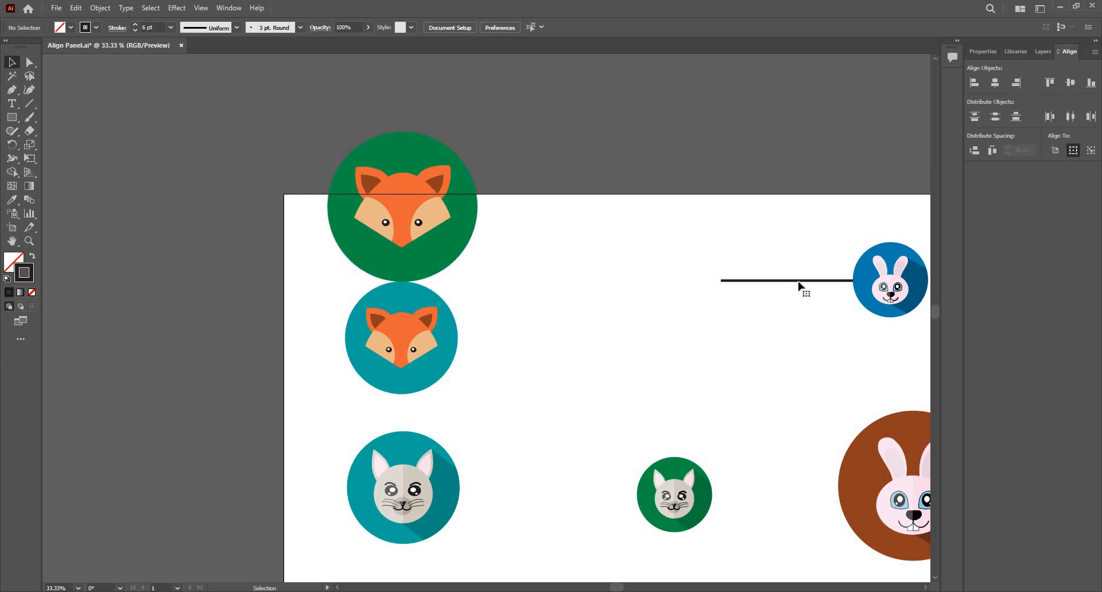
# - Move the horizontal line above the artboard and draw a 400 px vertical line between the top edges of the two fox circles
pyautogui.moveTo(799, 285); pyautogui.dragTo(287, 127)
pyautogui.click(29, 103)
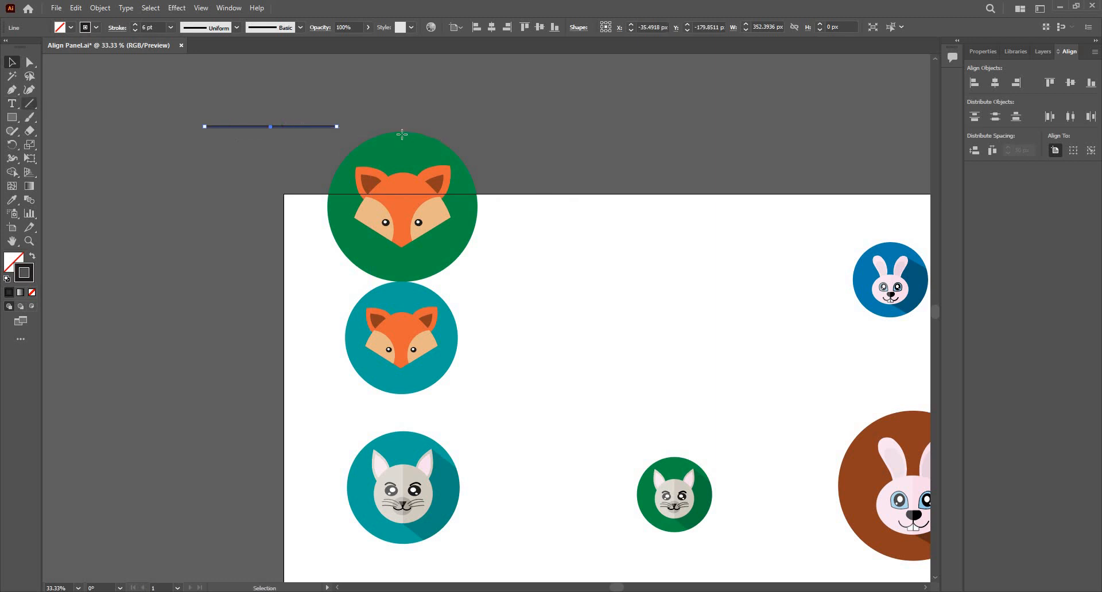
pyautogui.moveTo(402, 132); pyautogui.dragTo(401, 293)
pyautogui.scroll(4, 401, 292)
pyautogui.press('a')
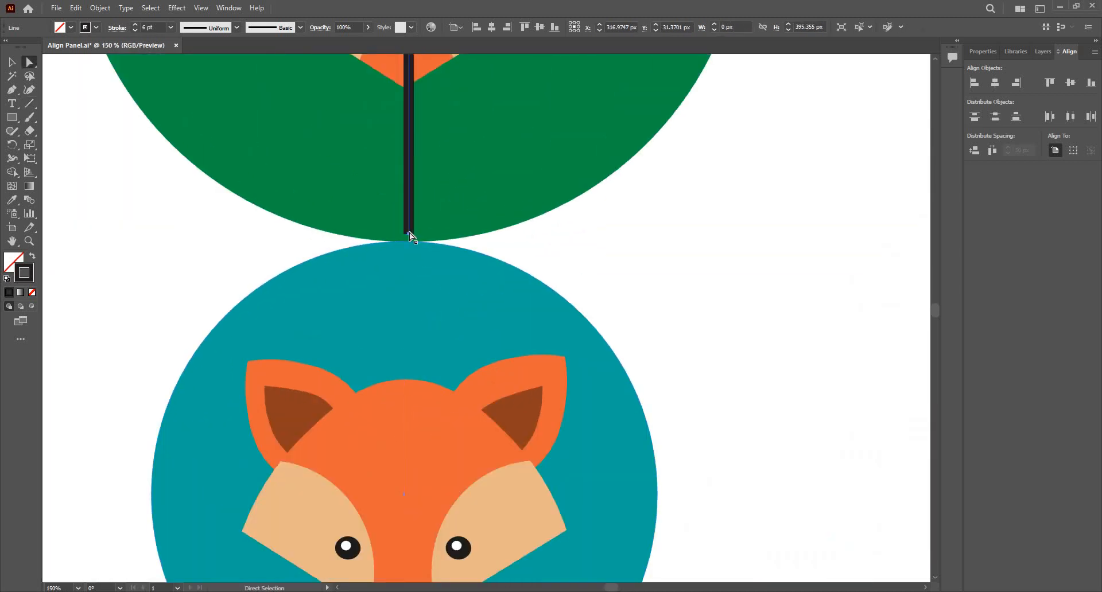
pyautogui.moveTo(410, 235); pyautogui.dragTo(423, 283)
pyautogui.scroll(-4, 422, 283)
pyautogui.press('v')
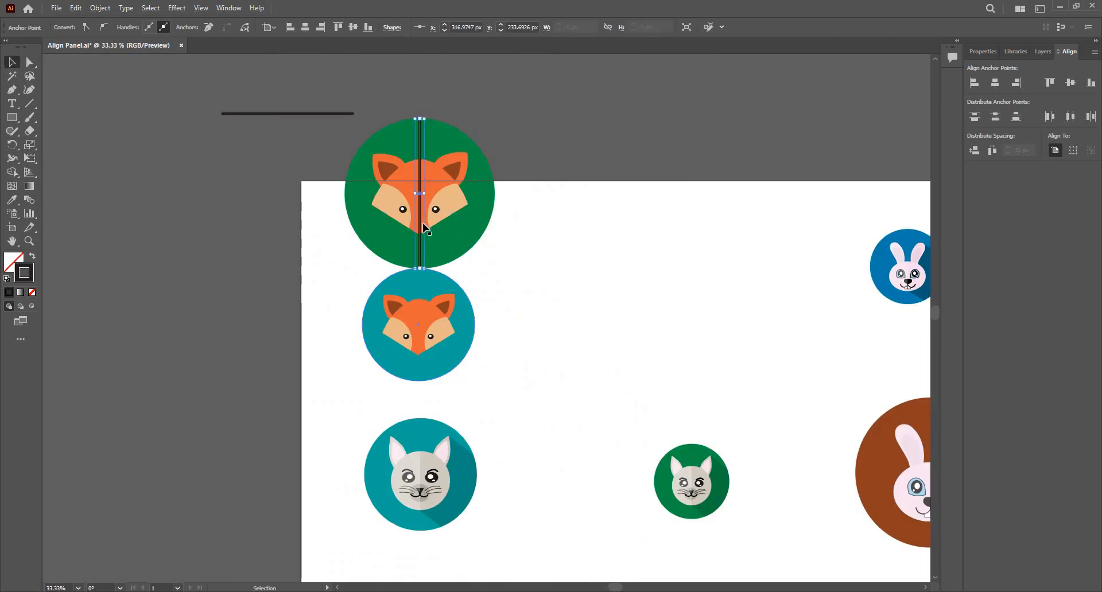
# - Copy the 400 px line straight down so it spans from the middle fox's top edge to the cat's top edge
pyautogui.moveTo(419, 376)
pyautogui.mouseDown()
pyautogui.moveTo(421, 402)
pyautogui.moveTo(420, 377)
pyautogui.mouseUp()
pyautogui.click(464, 257)
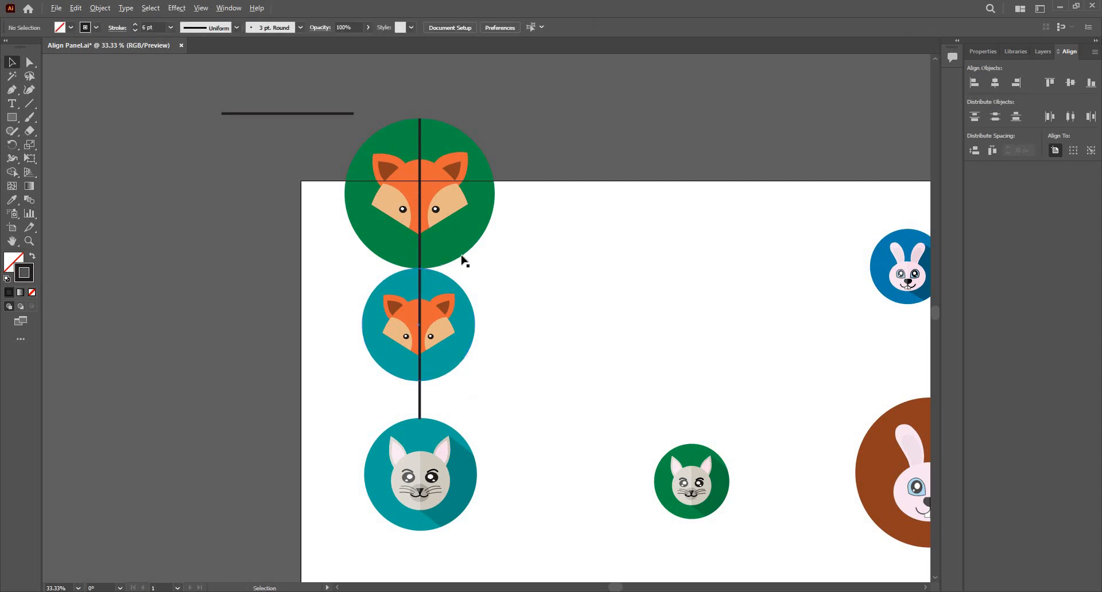
pyautogui.scroll(2, 405, 282)
pyautogui.scroll(-2, 437, 252)
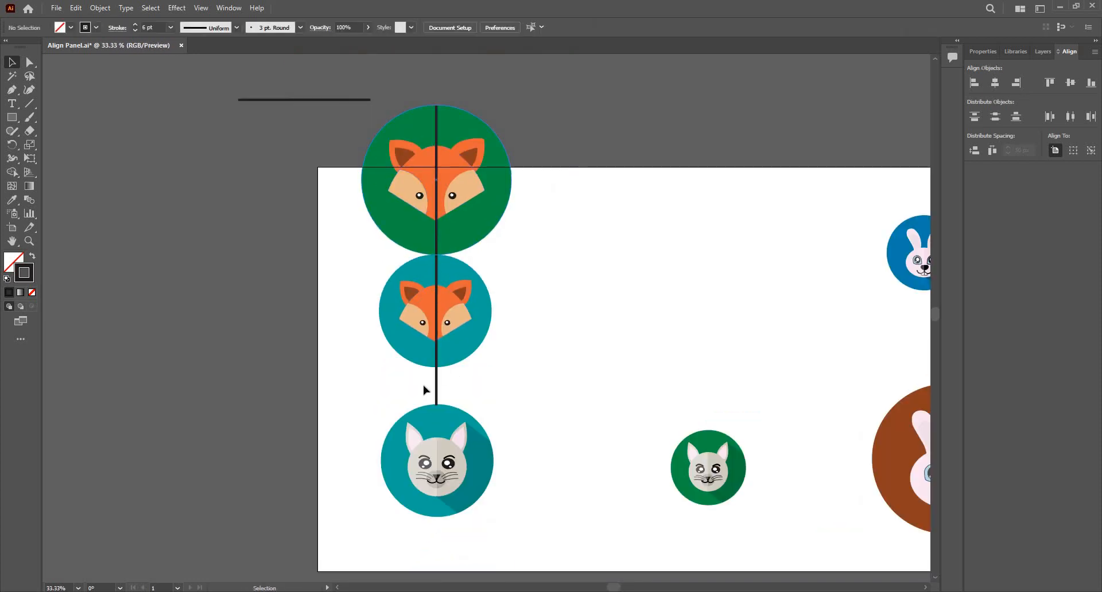
# - Delete both vertical measuring lines from the icon column
pyautogui.click(437, 264)
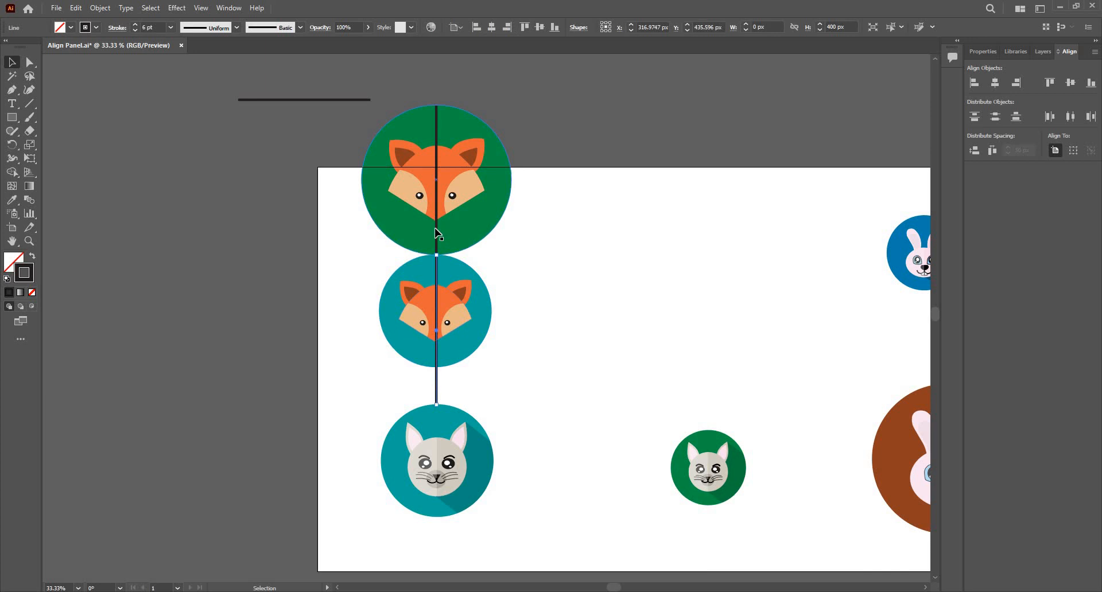
pyautogui.keyDown('shift'); pyautogui.click(437, 232); pyautogui.keyUp('shift')
pyautogui.press('Delete')
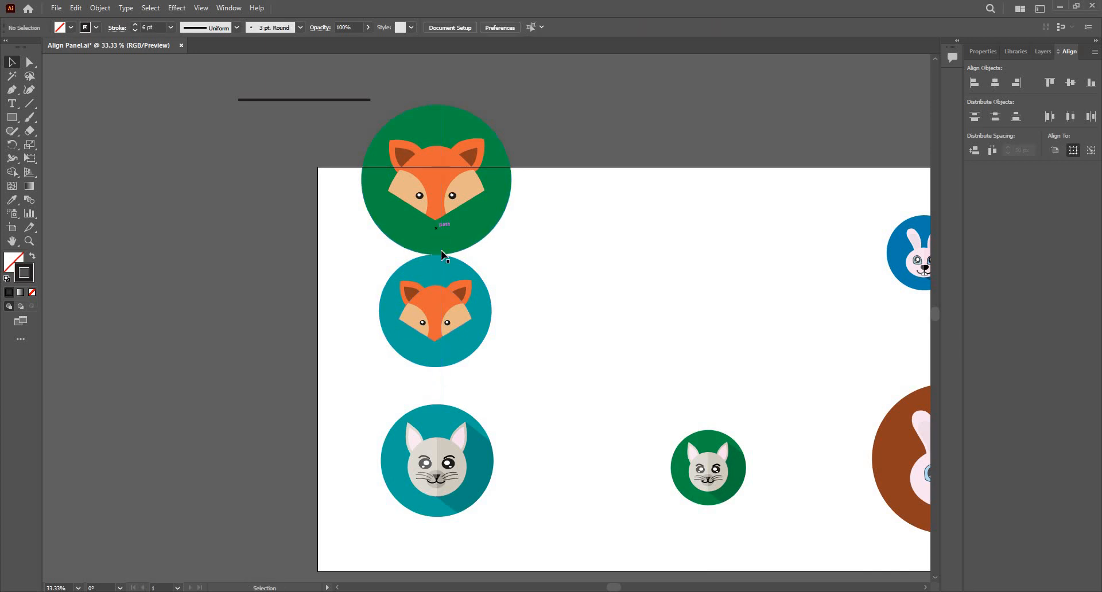
# - Distribute the three icons of the left column vertically by their centers, relative to the selection
pyautogui.moveTo(412, 519); pyautogui.dragTo(580, 168)
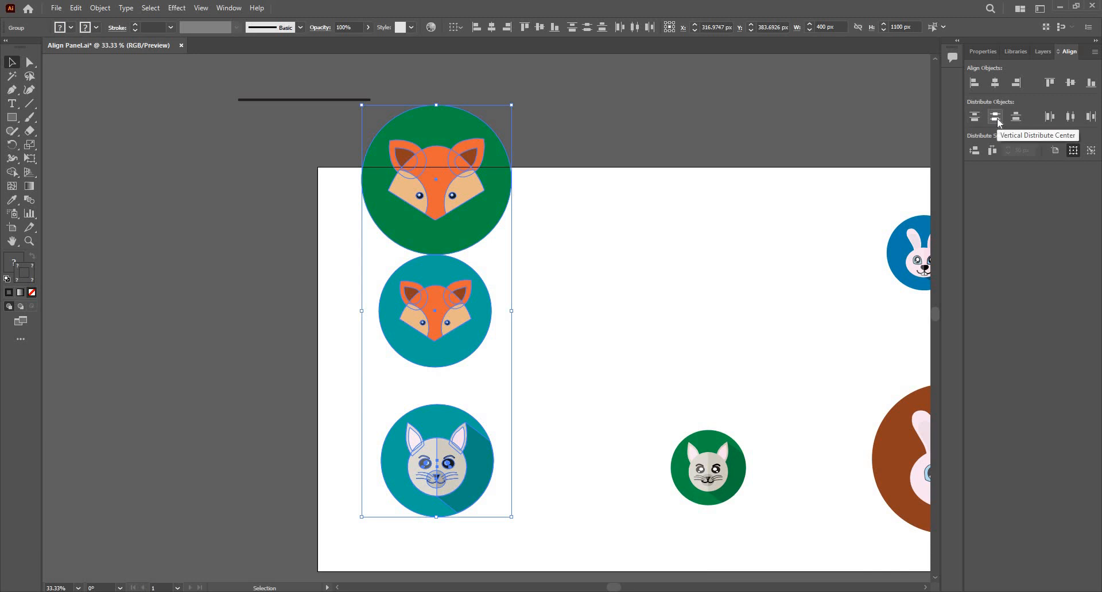
pyautogui.click(996, 117)
pyautogui.click(54, 92)
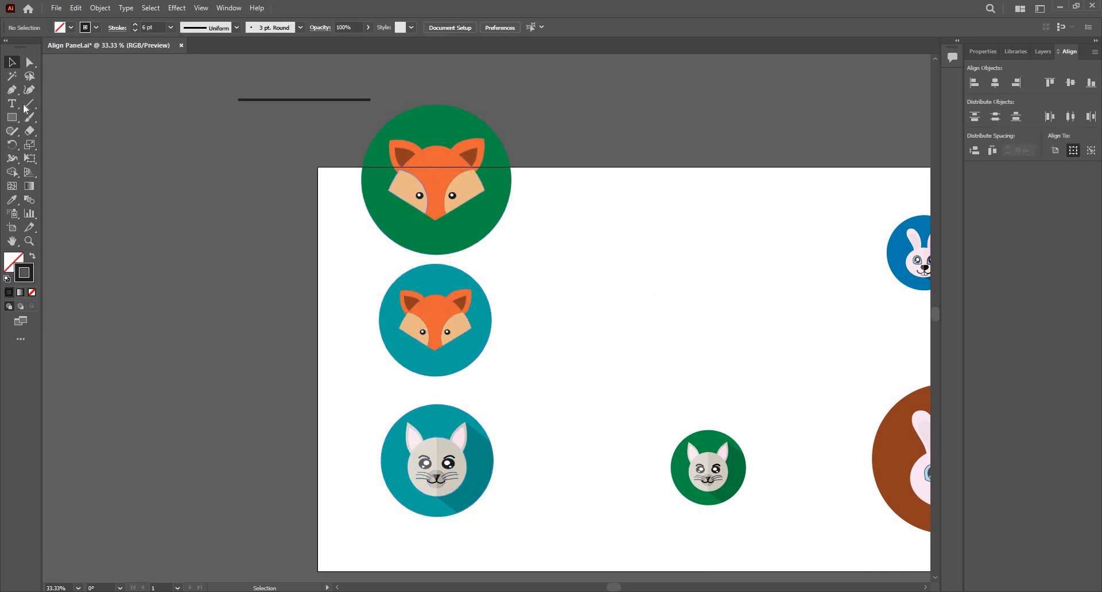
pyautogui.click(29, 104)
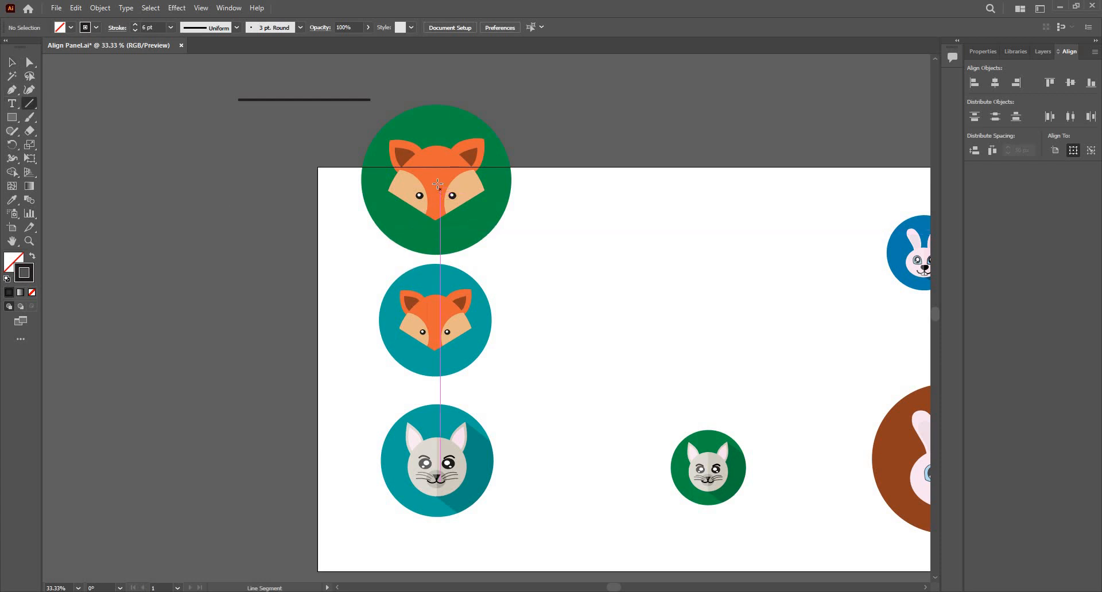
pyautogui.moveTo(437, 185); pyautogui.dragTo(438, 221)
pyautogui.moveTo(437, 184); pyautogui.dragTo(443, 298)
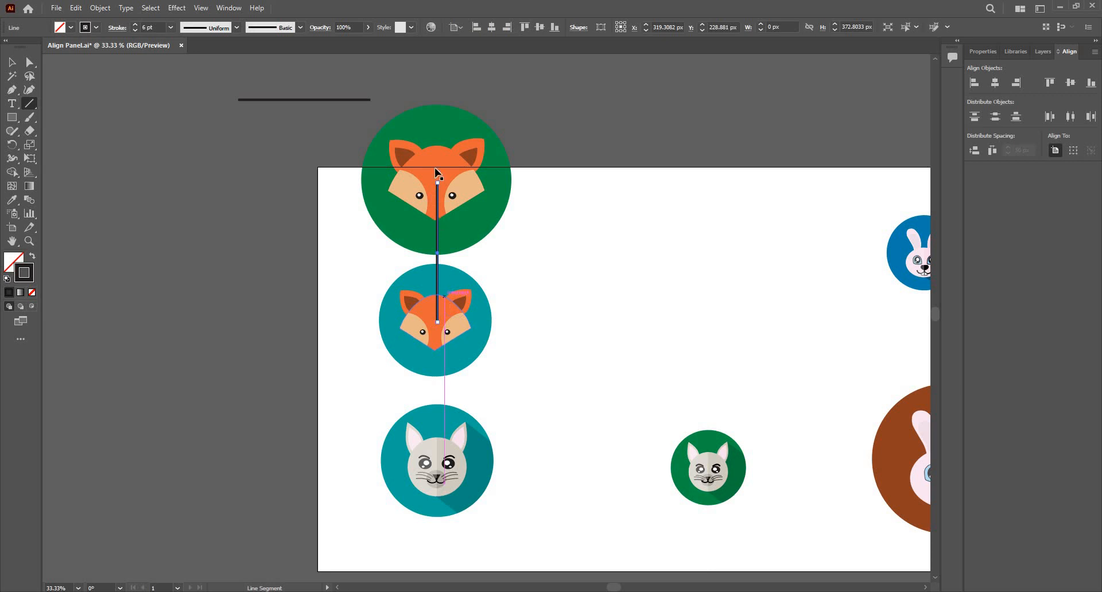
pyautogui.hotkey('ctrl', '=')
pyautogui.click(440, 217)
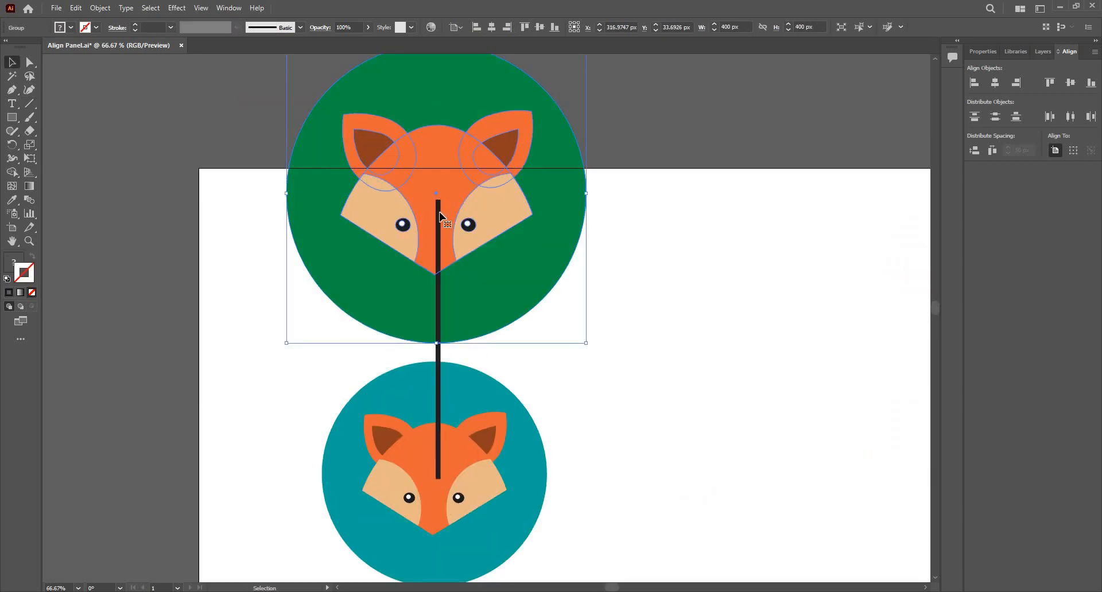
pyautogui.click(438, 212)
pyautogui.press('Delete')
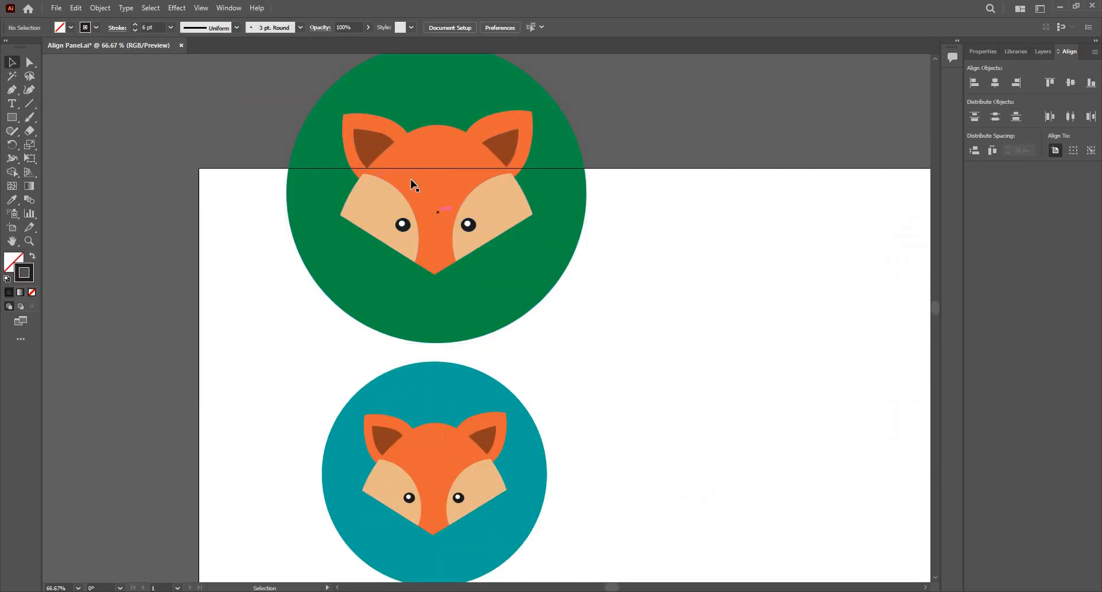
# - Draw a vertical line about 382 px long between the centers of the two foxes and move its upper end onto the upper circle's center
pyautogui.click(32, 105)
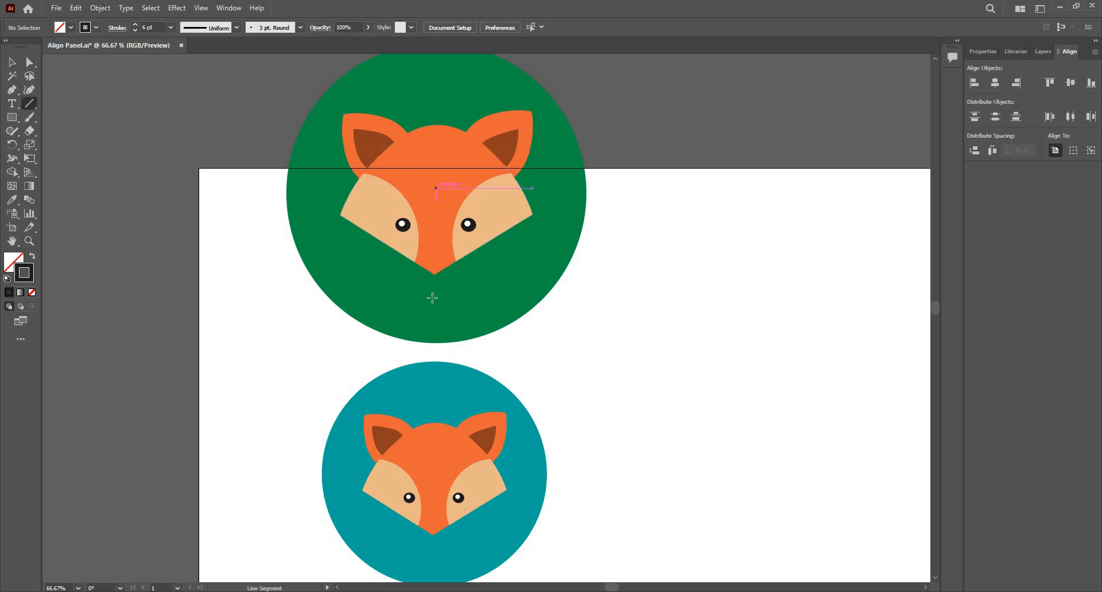
pyautogui.moveTo(436, 187); pyautogui.dragTo(424, 476)
pyautogui.hotkey('ctrl', '=')
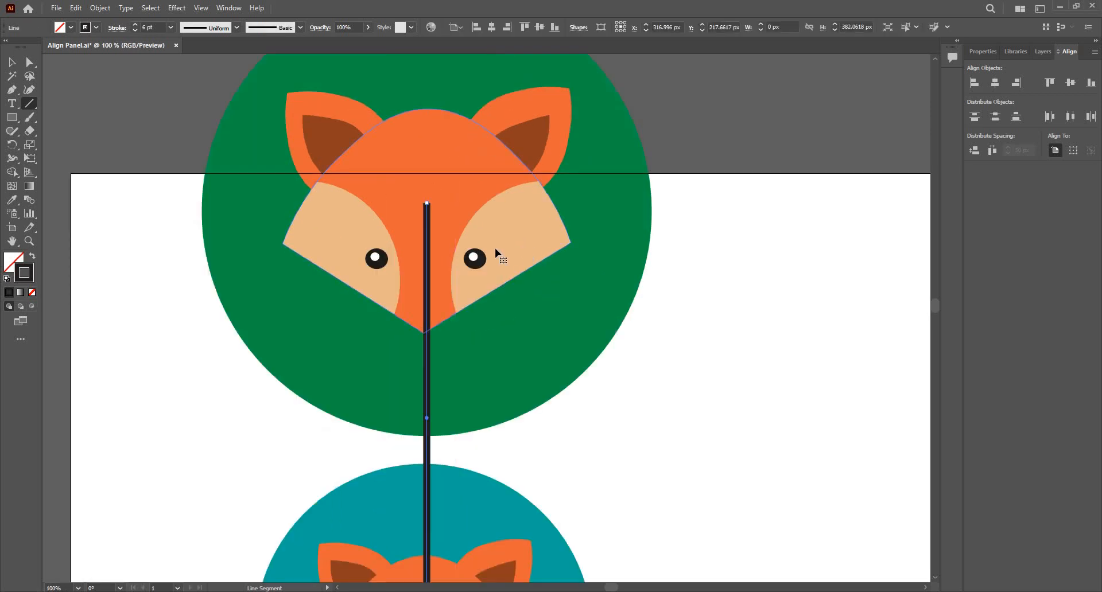
pyautogui.press('v')
pyautogui.click(433, 216)
pyautogui.hotkey('ctrl', '=')
pyautogui.press('a')
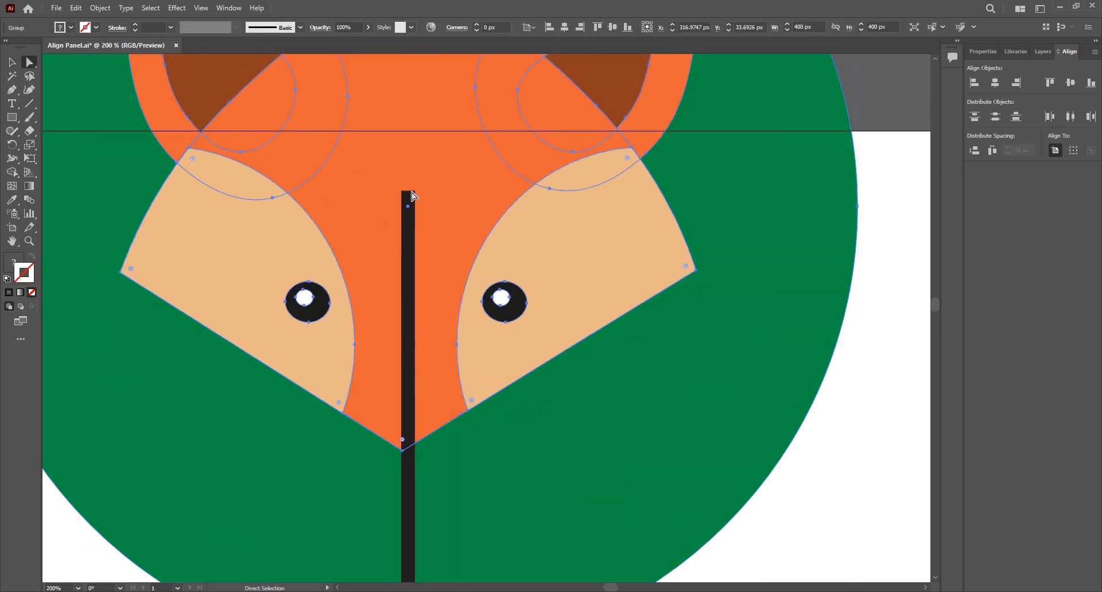
pyautogui.click(408, 192)
pyautogui.moveTo(408, 201); pyautogui.dragTo(408, 209)
pyautogui.scroll(-3, 430, 273)
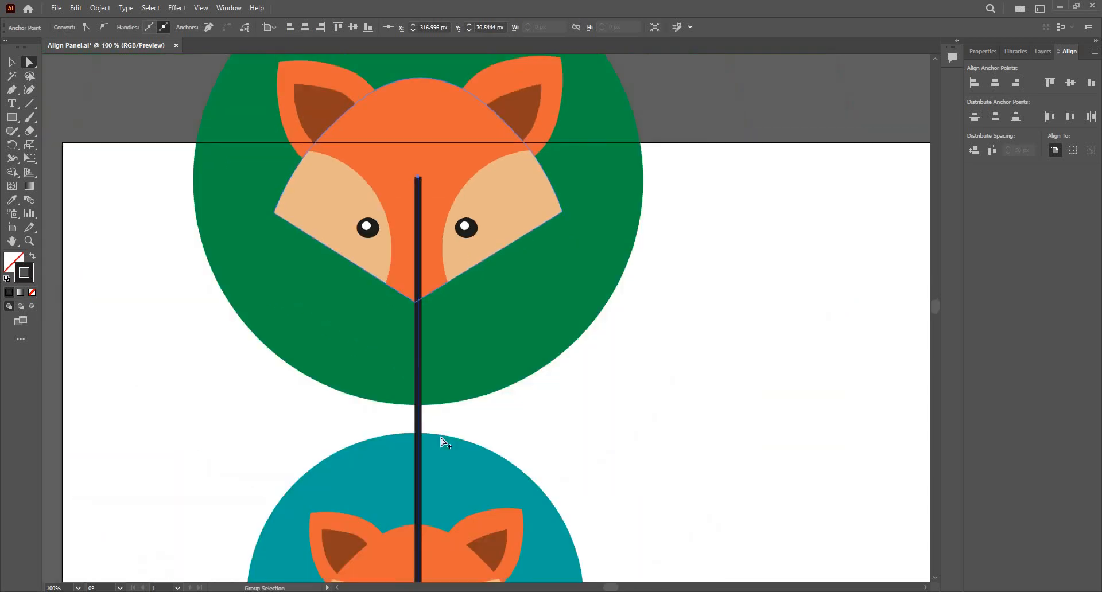
# - Adjust the vertical line's lower anchor point so it ends level with the center of the middle fox circle
pyautogui.scroll(2, 416, 495)
pyautogui.scroll(-2, 418, 503)
pyautogui.scroll(2, 418, 499)
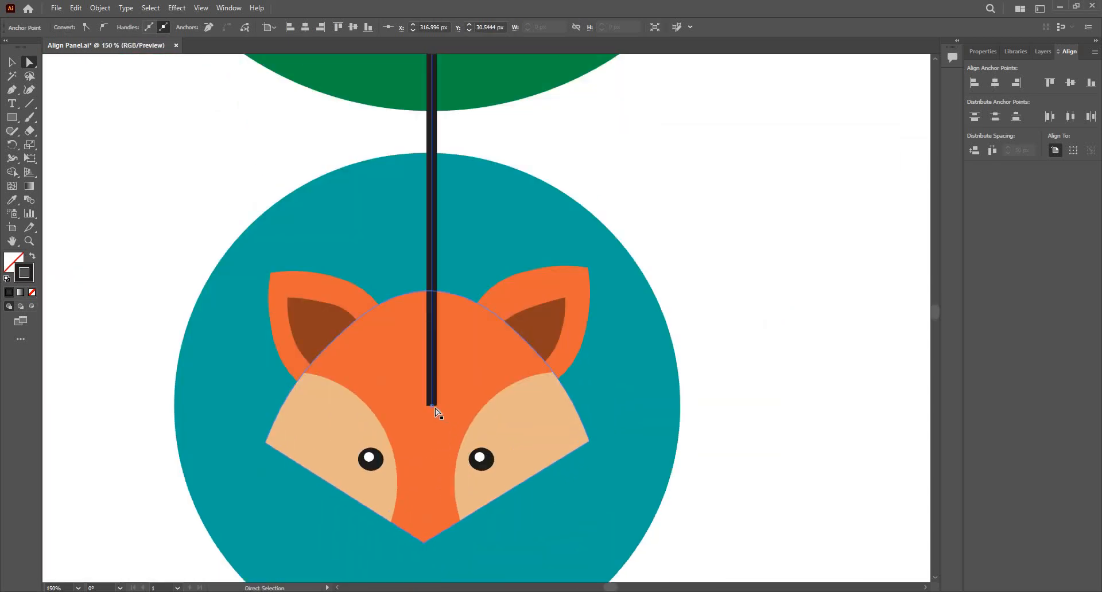
pyautogui.click(432, 405)
pyautogui.moveTo(433, 400); pyautogui.dragTo(433, 404)
pyautogui.press('v')
pyautogui.click(455, 425)
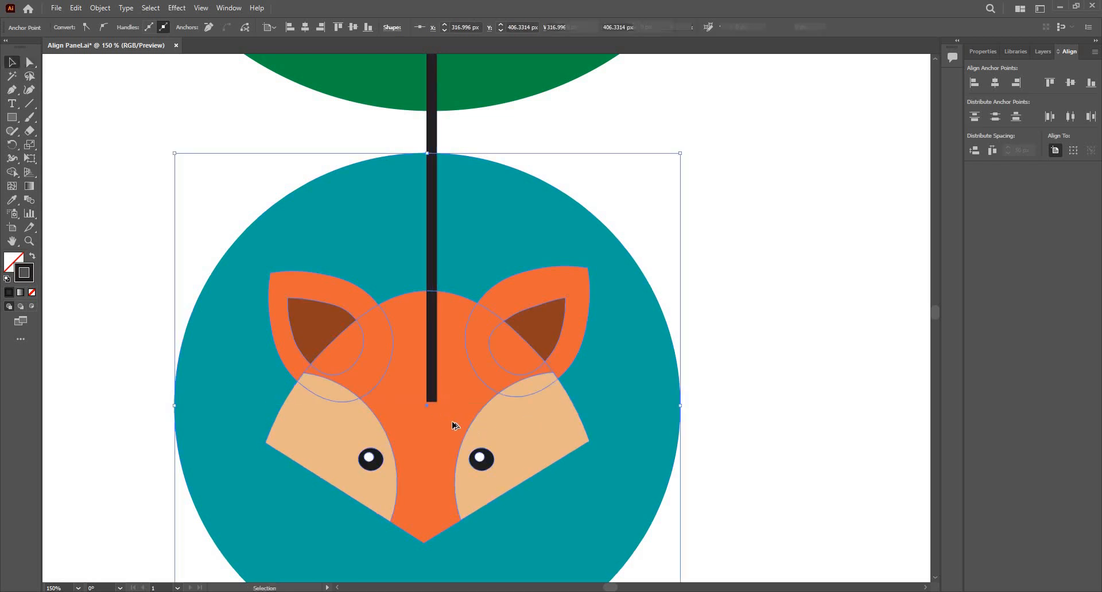
pyautogui.scroll(1, 442, 390)
pyautogui.scroll(2, 441, 391)
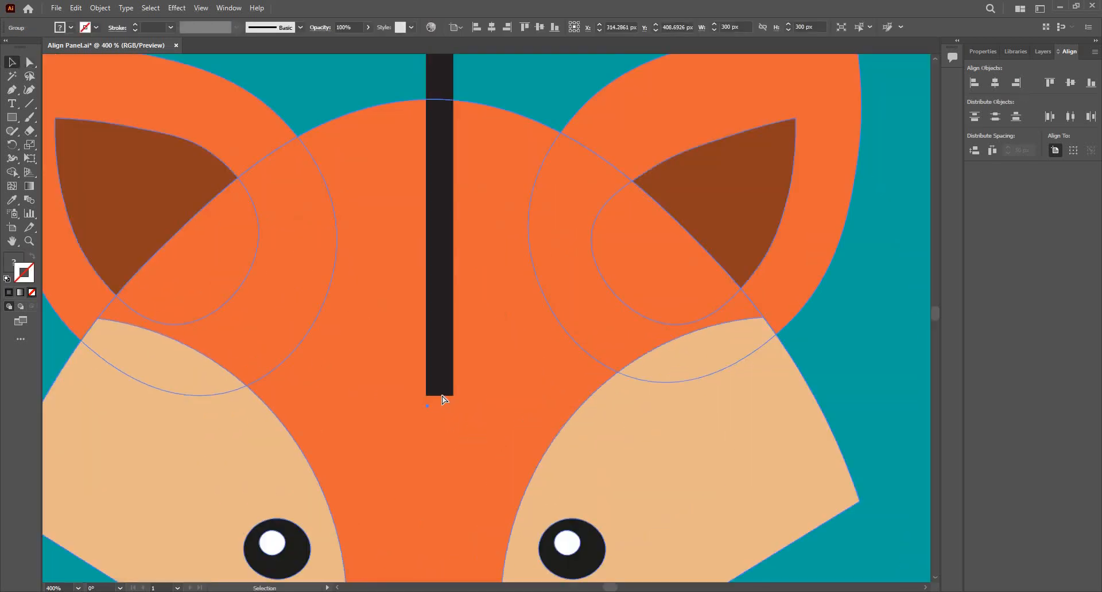
pyautogui.press('a')
pyautogui.click(438, 398)
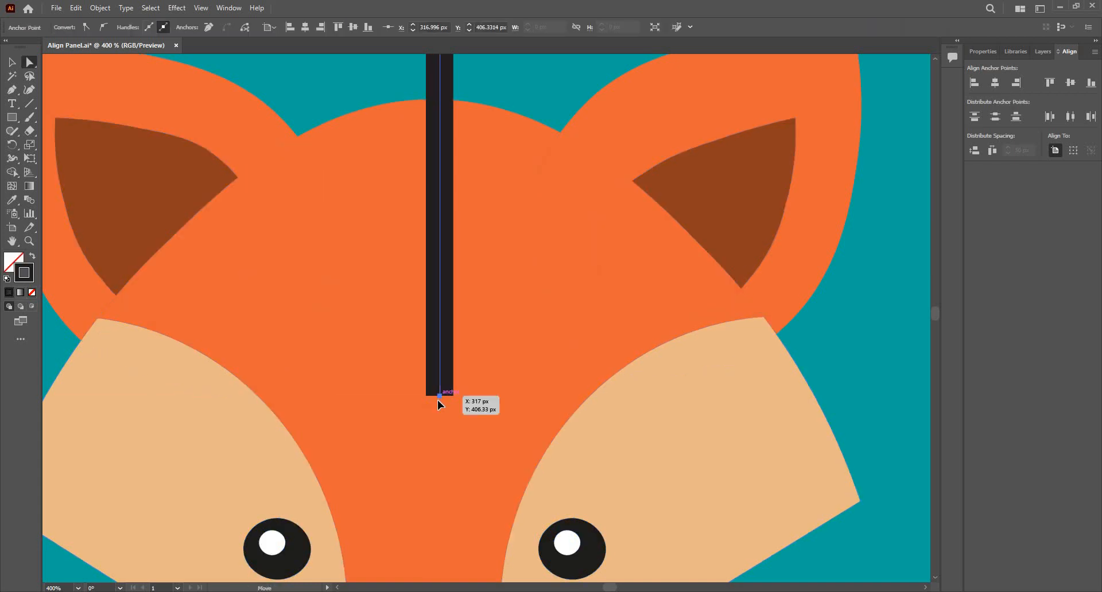
pyautogui.moveTo(438, 398); pyautogui.dragTo(574, 396)
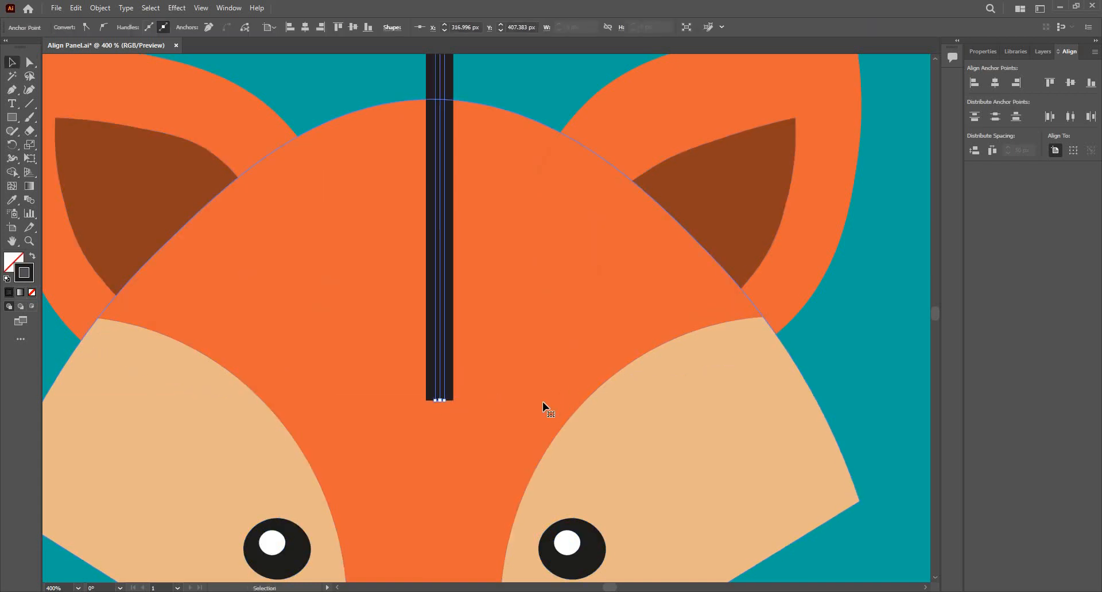
pyautogui.press('v')
pyautogui.press('a')
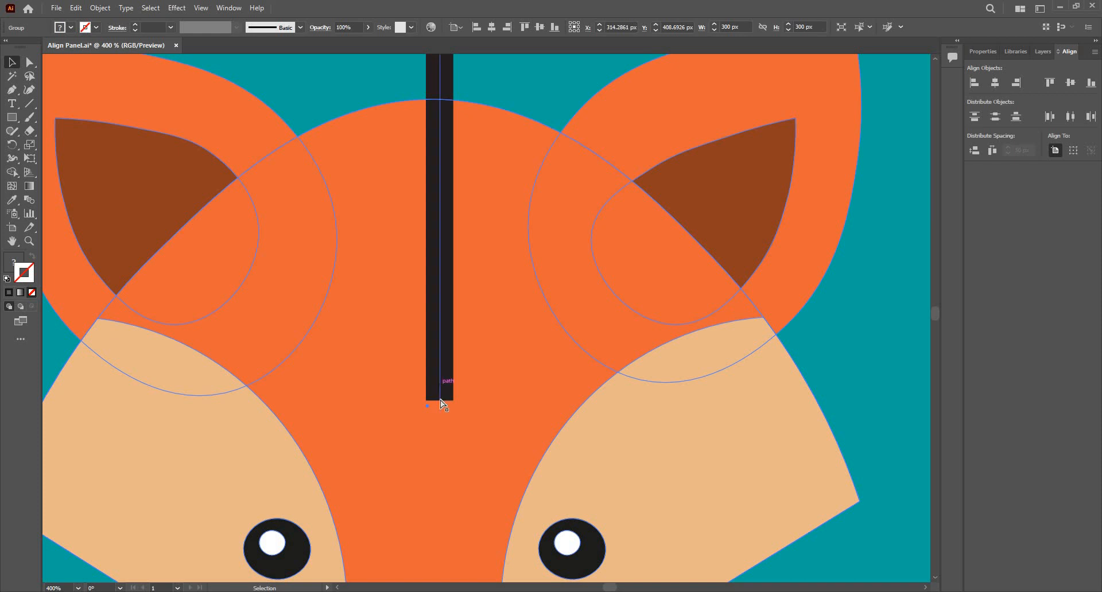
pyautogui.click(439, 400)
pyautogui.moveTo(438, 406); pyautogui.dragTo(439, 409)
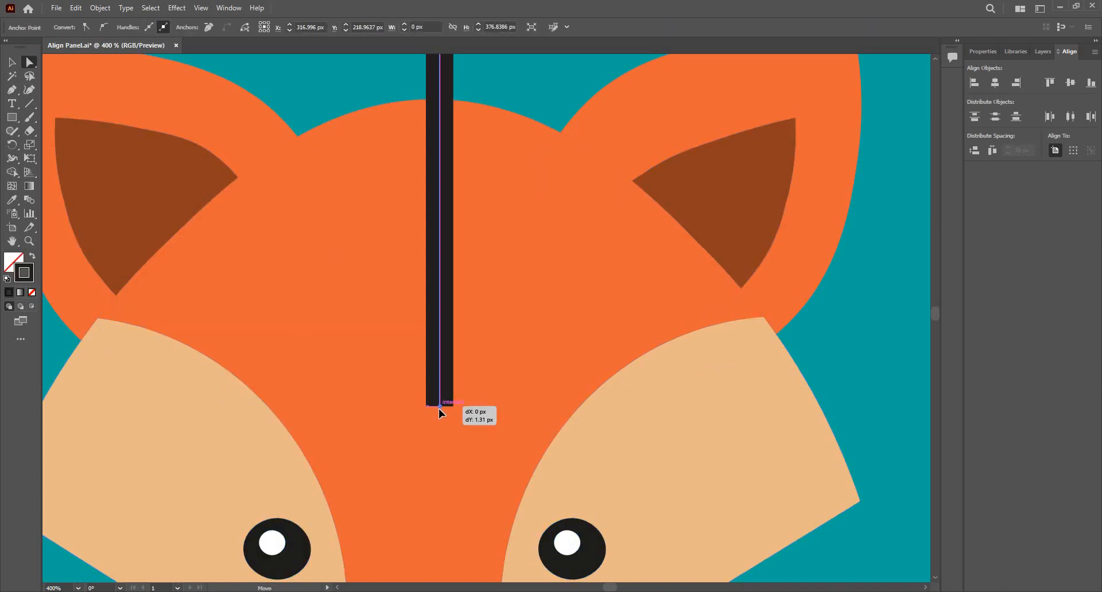
pyautogui.press('v')
pyautogui.click(505, 376)
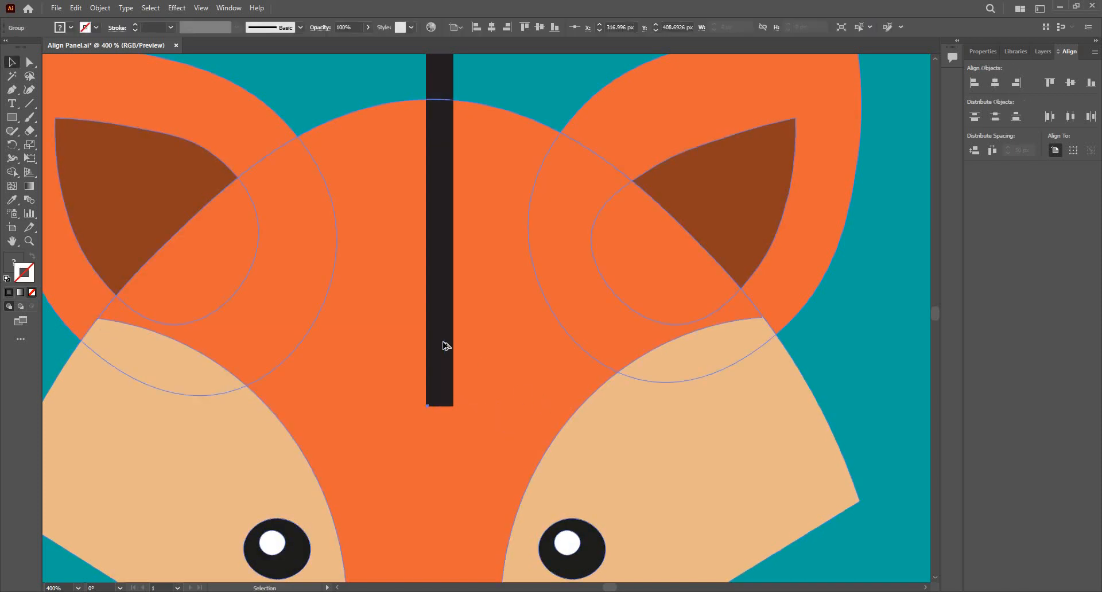
# - Copy the line 378.15 px straight down between the middle fox and the cat to compare the center spacing
pyautogui.scroll(-6, 442, 347)
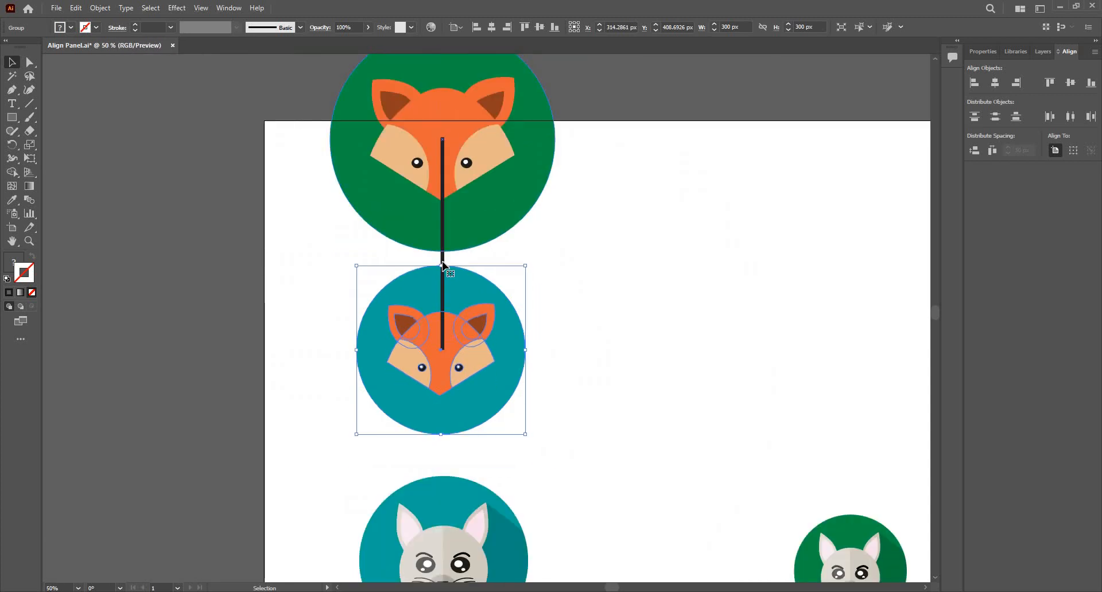
pyautogui.click(442, 259)
pyautogui.scroll(-1, 443, 256)
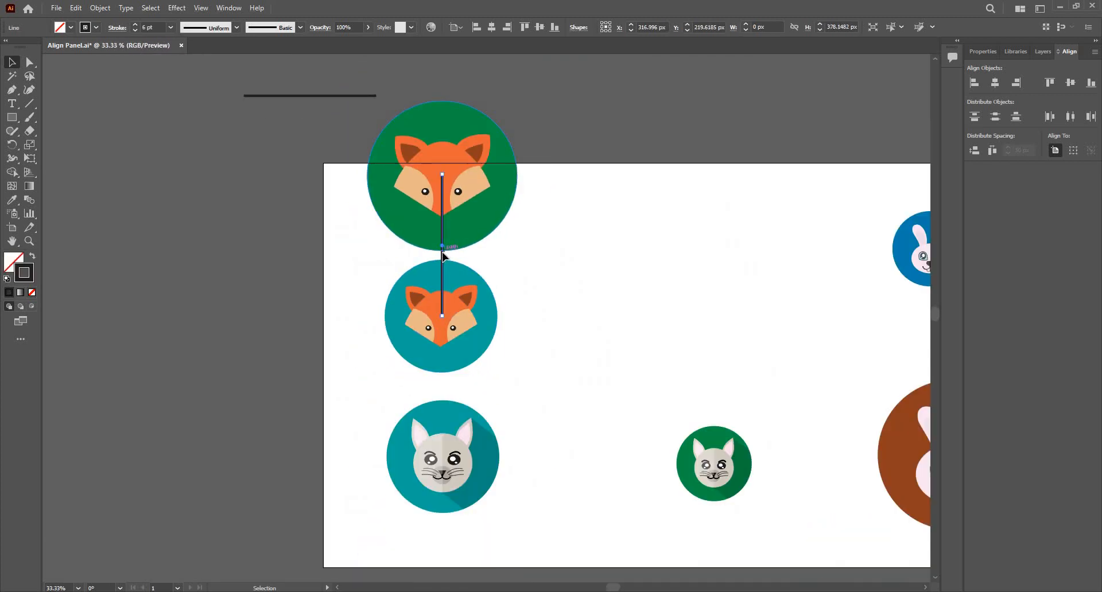
pyautogui.moveTo(442, 256); pyautogui.dragTo(438, 396)
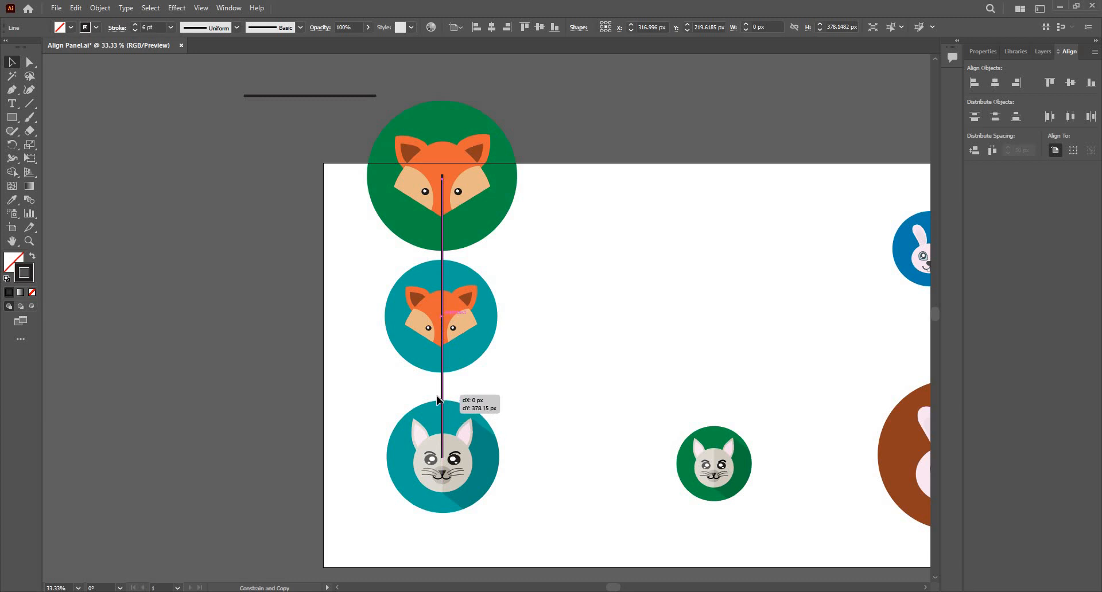
pyautogui.moveTo(442, 454); pyautogui.dragTo(443, 454)
pyautogui.scroll(3, 442, 454)
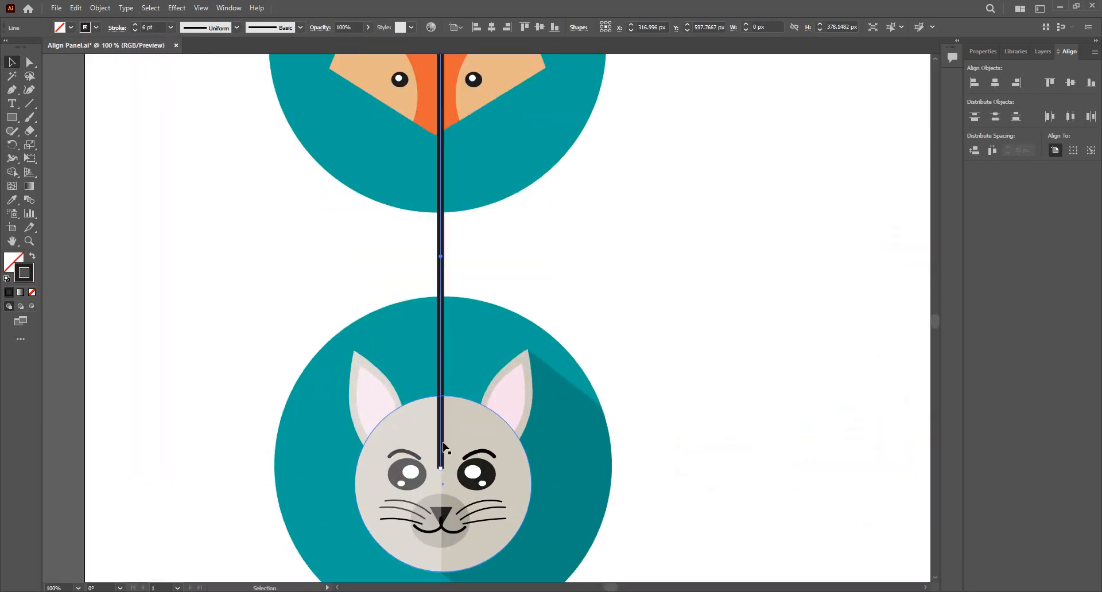
pyautogui.scroll(-1, 445, 253)
pyautogui.scroll(1, 443, 278)
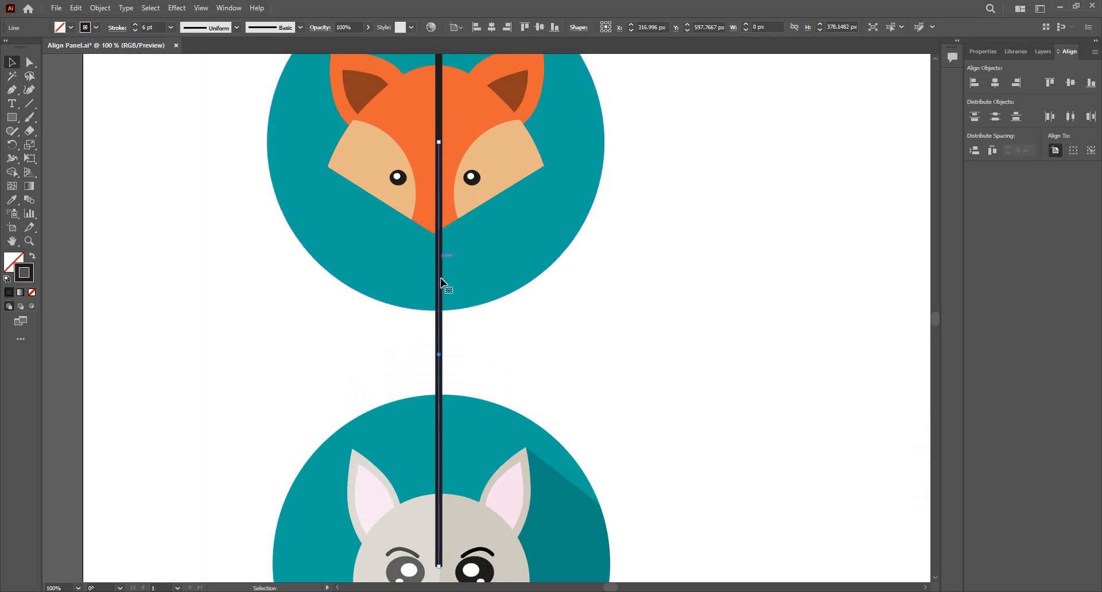
pyautogui.scroll(-1, 505, 442)
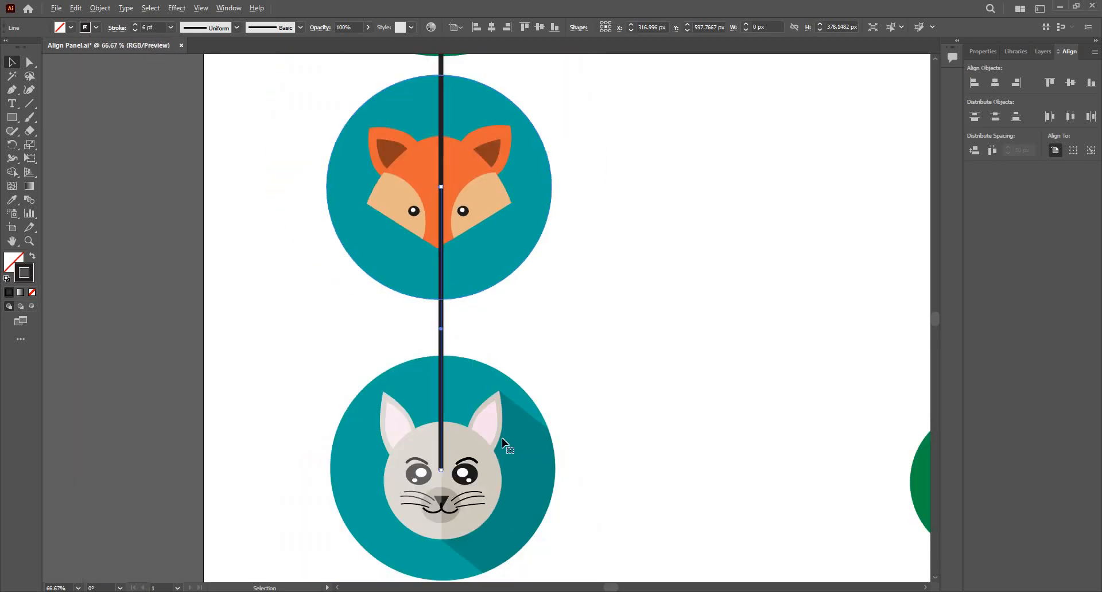
# - Delete both vertical comparison lines running through the left column of icons
pyautogui.click(491, 394)
pyautogui.click(457, 276)
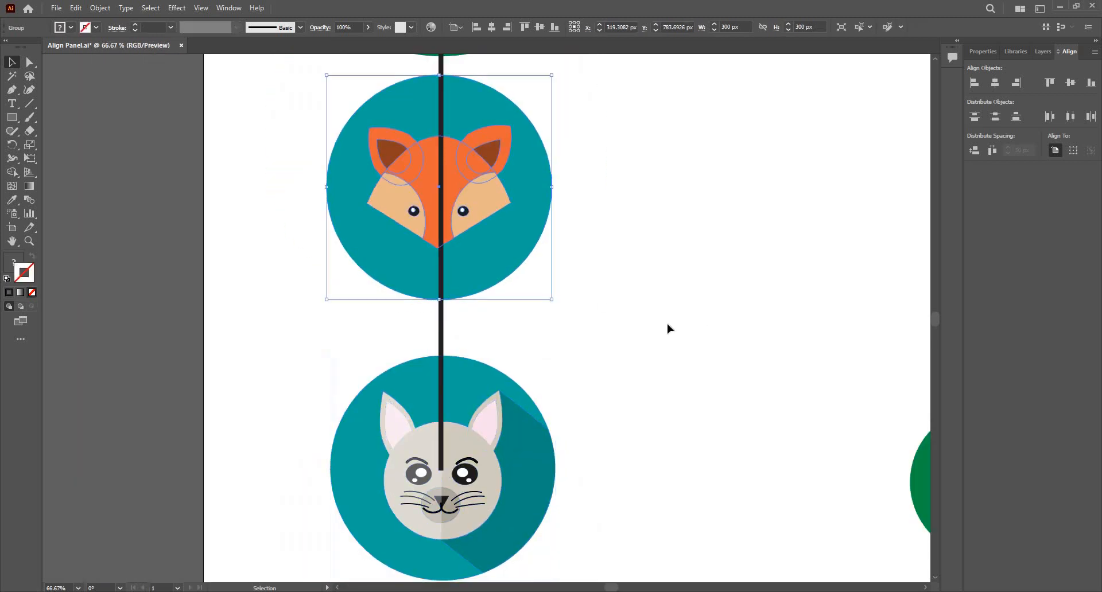
pyautogui.click(464, 310)
pyautogui.moveTo(441, 312); pyautogui.dragTo(505, 331)
pyautogui.click(505, 323)
pyautogui.hotkey('ctrl', '-')
pyautogui.hotkey('ctrl', '-')
pyautogui.press('Delete')
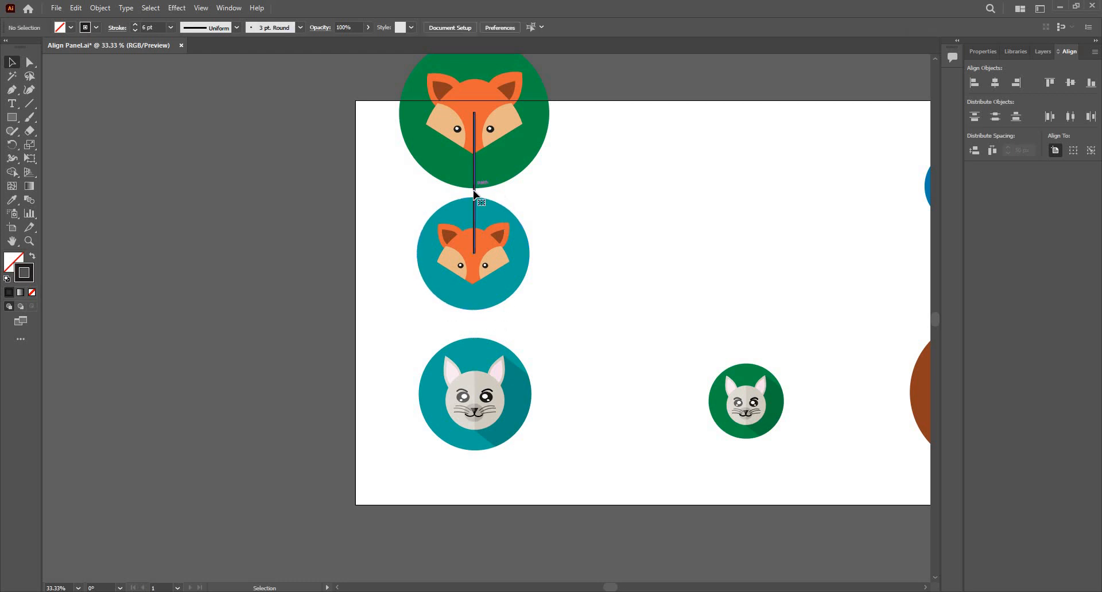
pyautogui.click(474, 191)
pyautogui.press('Delete')
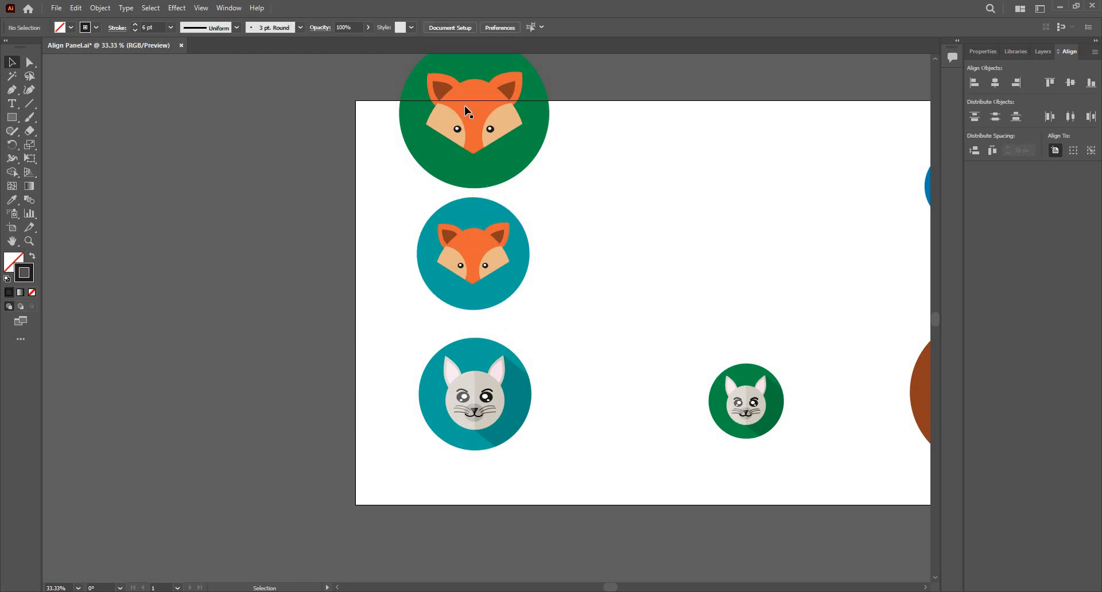
# - Distribute the three icons of the left column vertically by their bottom edges, relative to the selection
pyautogui.moveTo(364, 86); pyautogui.dragTo(575, 452)
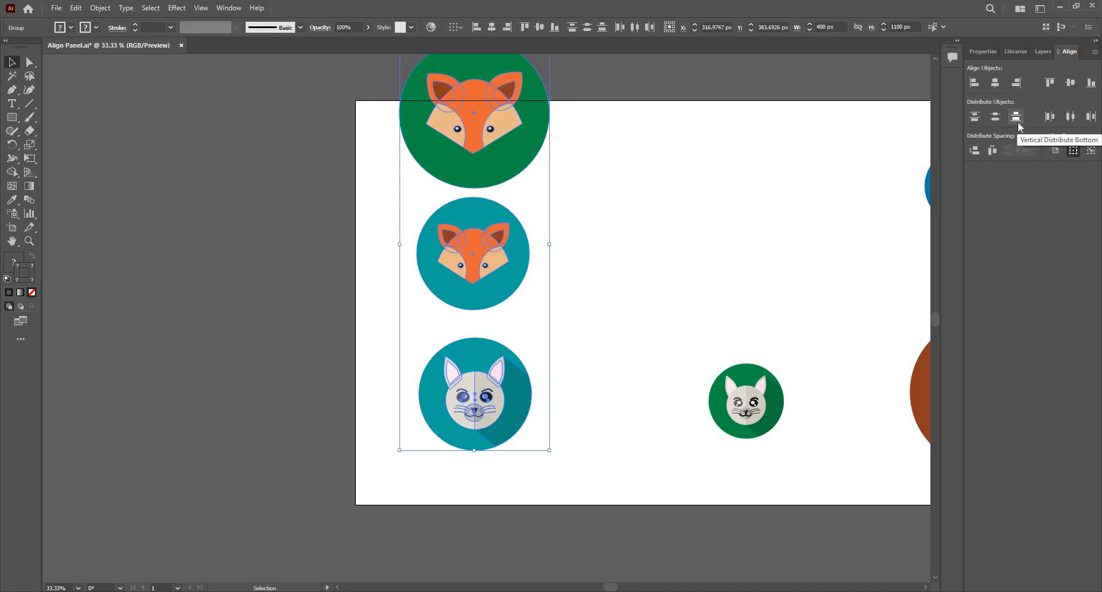
pyautogui.click(1015, 116)
pyautogui.click(469, 191)
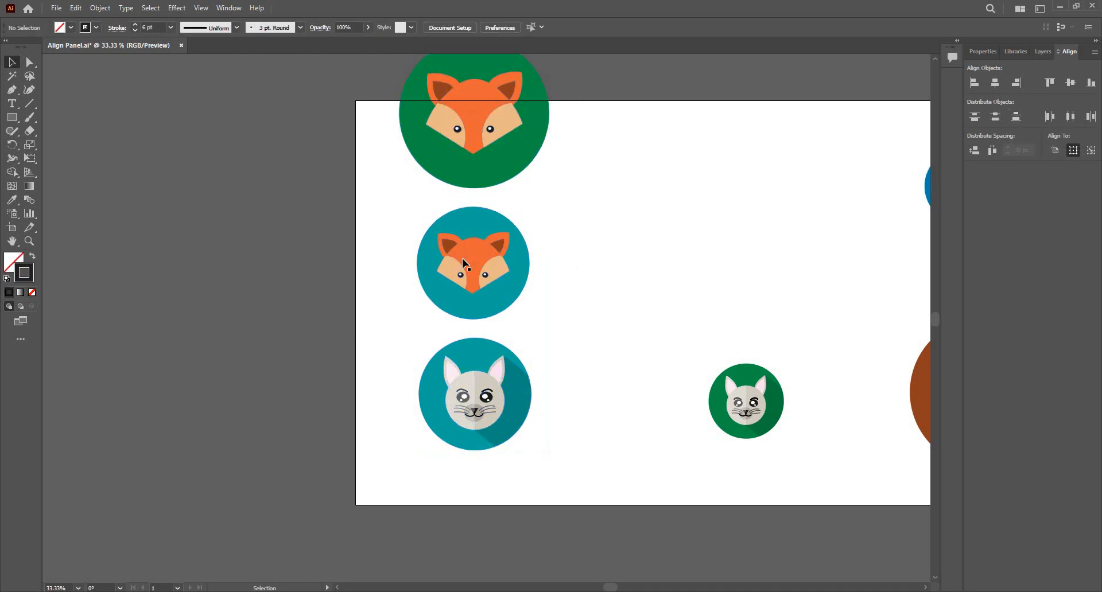
# - Draw a 350 px vertical line between the bottom edges of the two foxes and copy it straight down to compare the cat's spacing
pyautogui.click(29, 103)
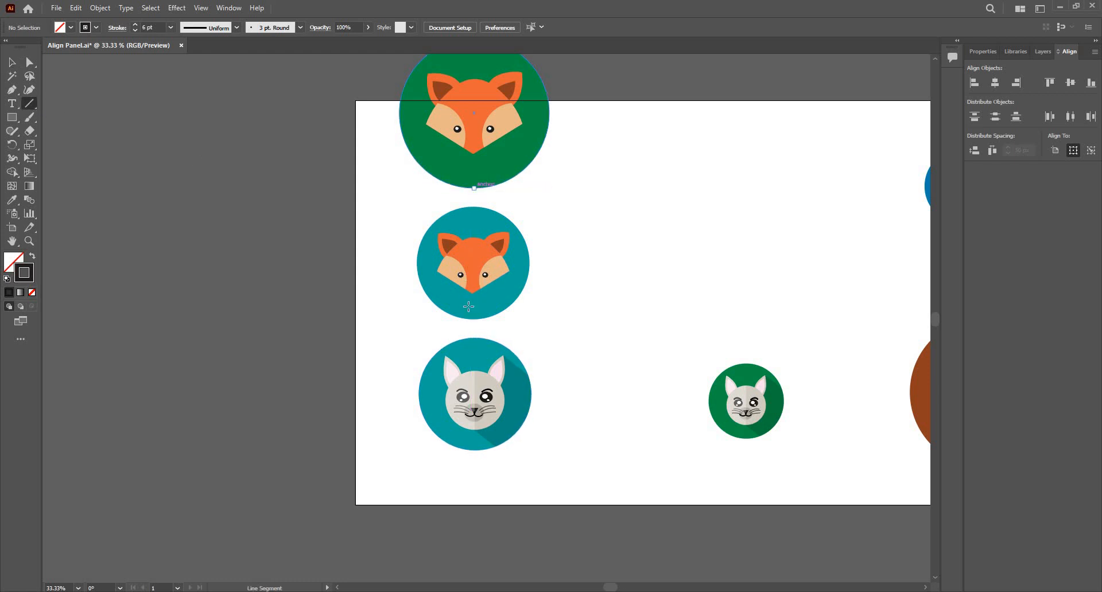
pyautogui.moveTo(474, 188); pyautogui.dragTo(471, 324)
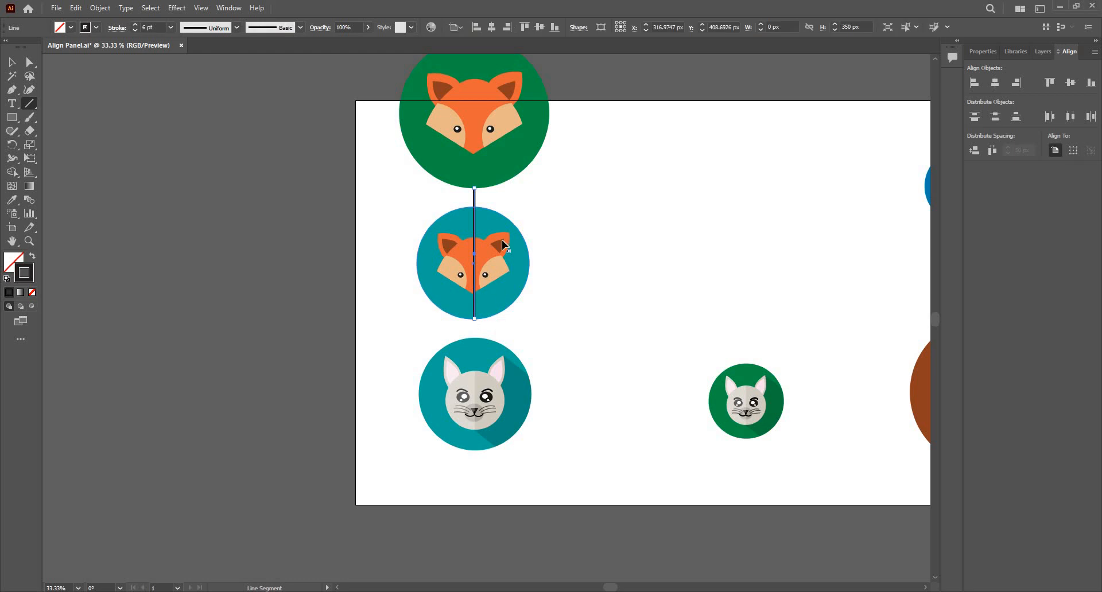
pyautogui.press('v')
pyautogui.moveTo(474, 321)
pyautogui.mouseDown()
pyautogui.moveTo(474, 343)
pyautogui.moveTo(476, 332)
pyautogui.mouseUp()
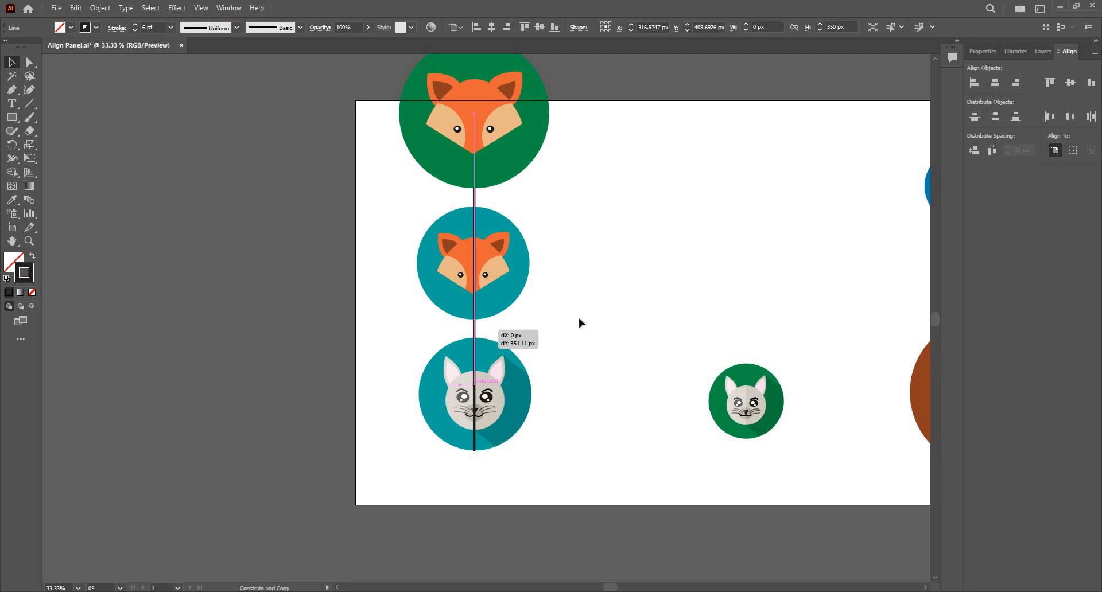
pyautogui.moveTo(580, 323); pyautogui.dragTo(539, 371)
pyautogui.click(448, 327)
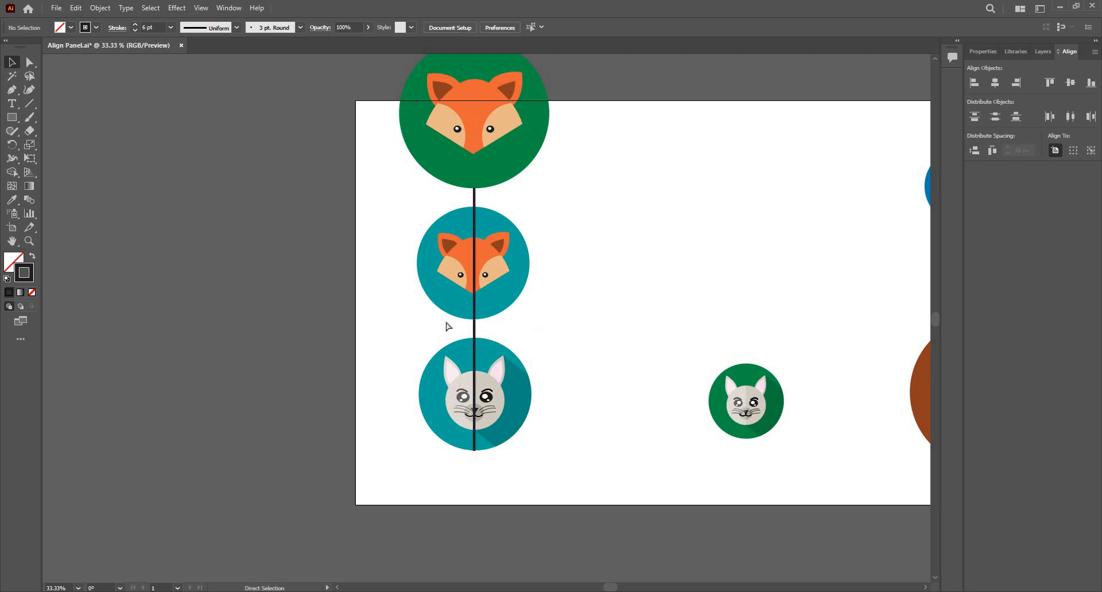
# - Undo the line copy and the drawn comparison line
pyautogui.hotkey('ctrl', 'z')
pyautogui.hotkey('ctrl', 'z')
pyautogui.hotkey('ctrl', '-')
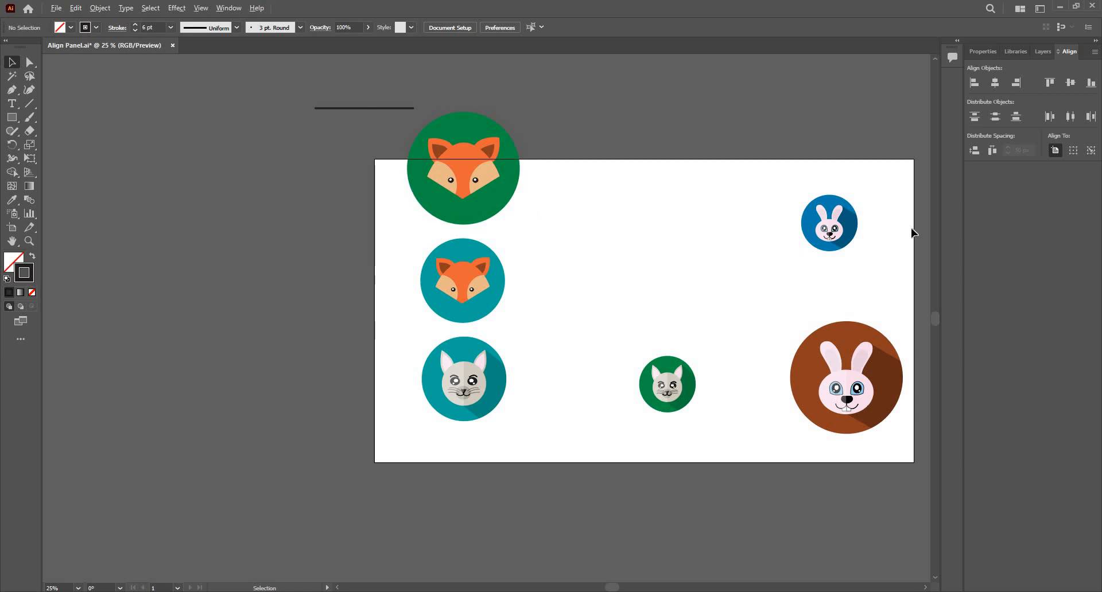
# - Select the left column's three icons and distribute them vertically by their centers, relative to the artboard
pyautogui.hotkey('ctrl', '+')
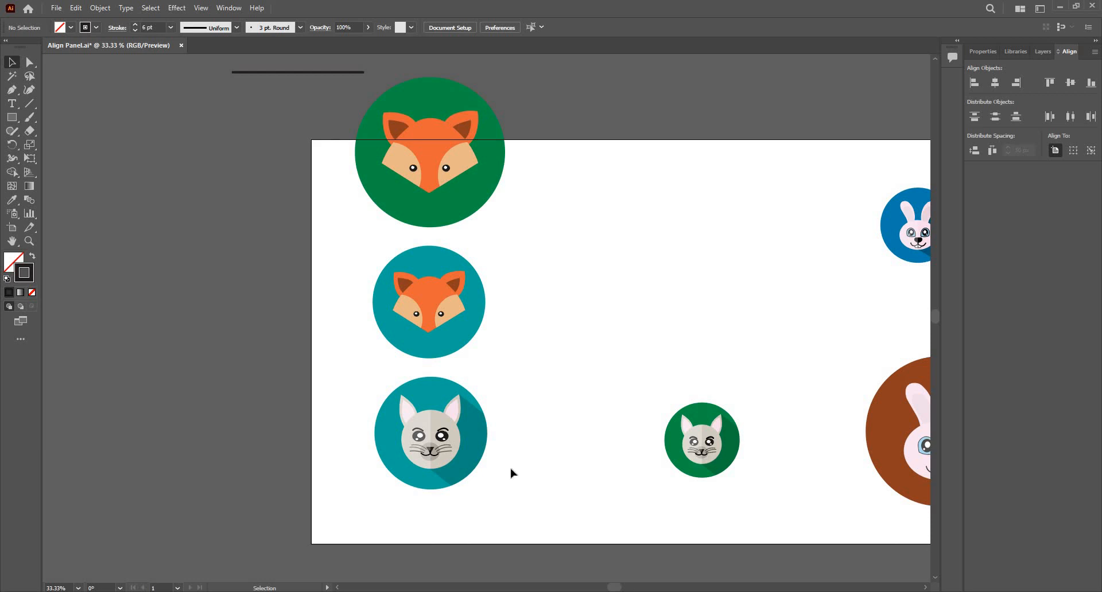
pyautogui.moveTo(527, 515); pyautogui.dragTo(326, 143)
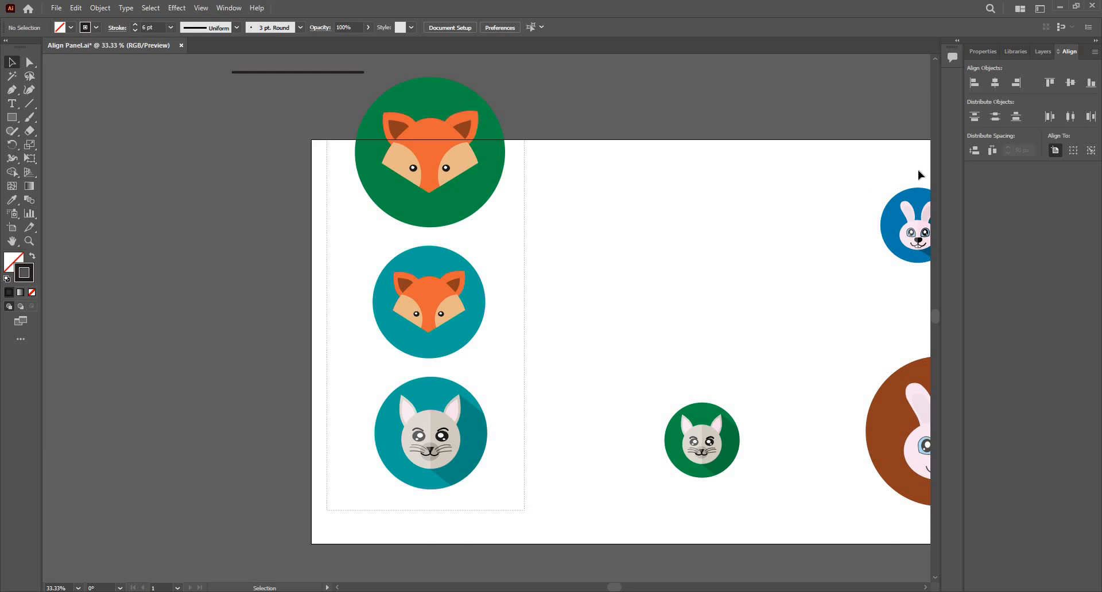
pyautogui.click(1055, 150)
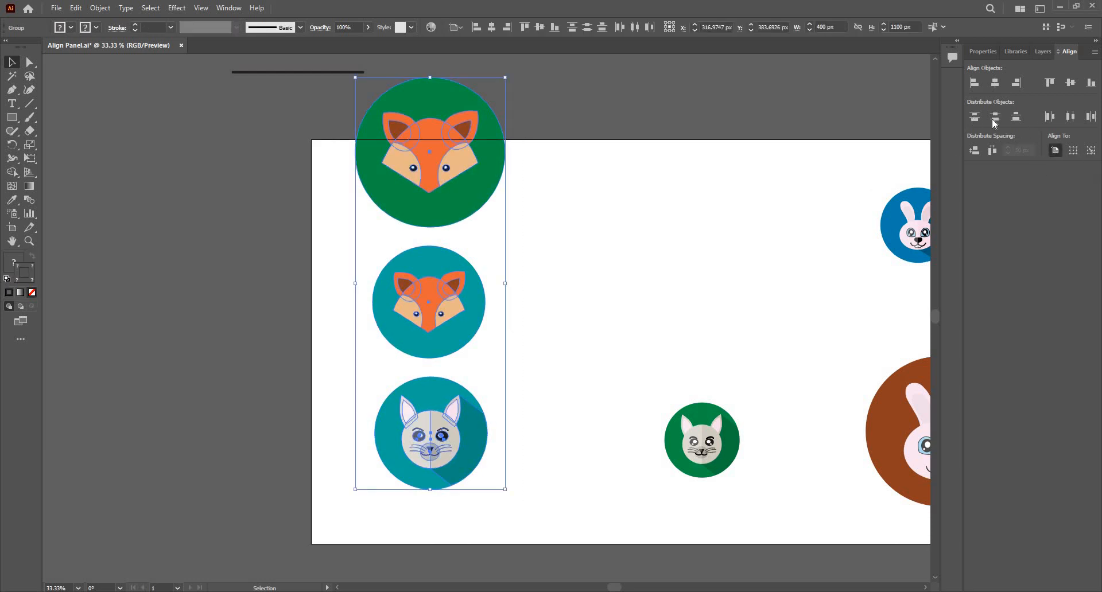
pyautogui.click(994, 118)
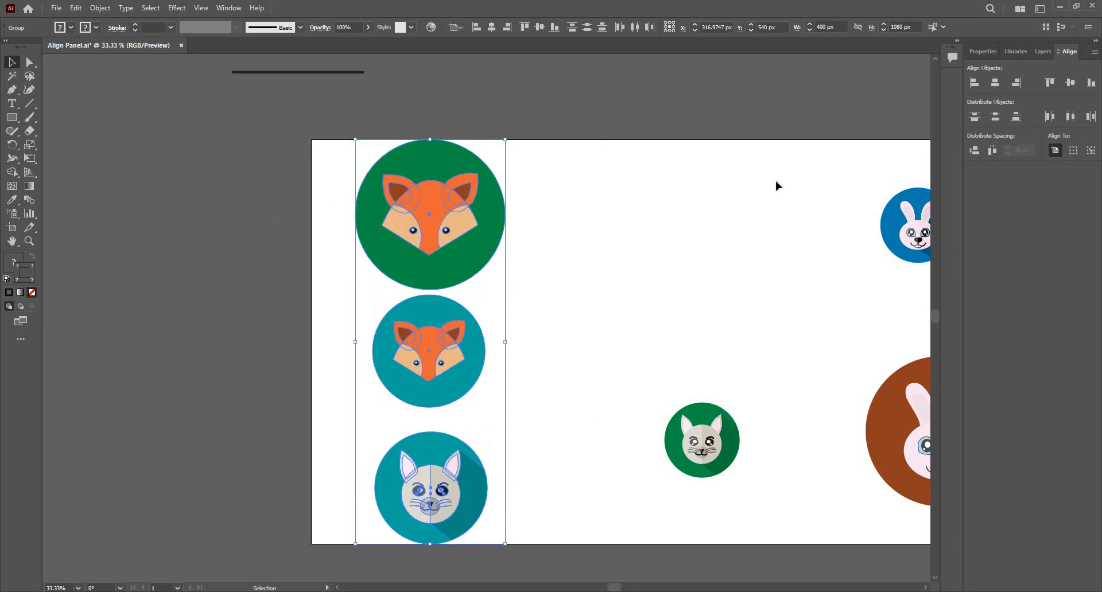
# - Try top-edge and bottom-edge distribution of the left column on the artboard, and return to distribution by vertical centers
pyautogui.click(974, 121)
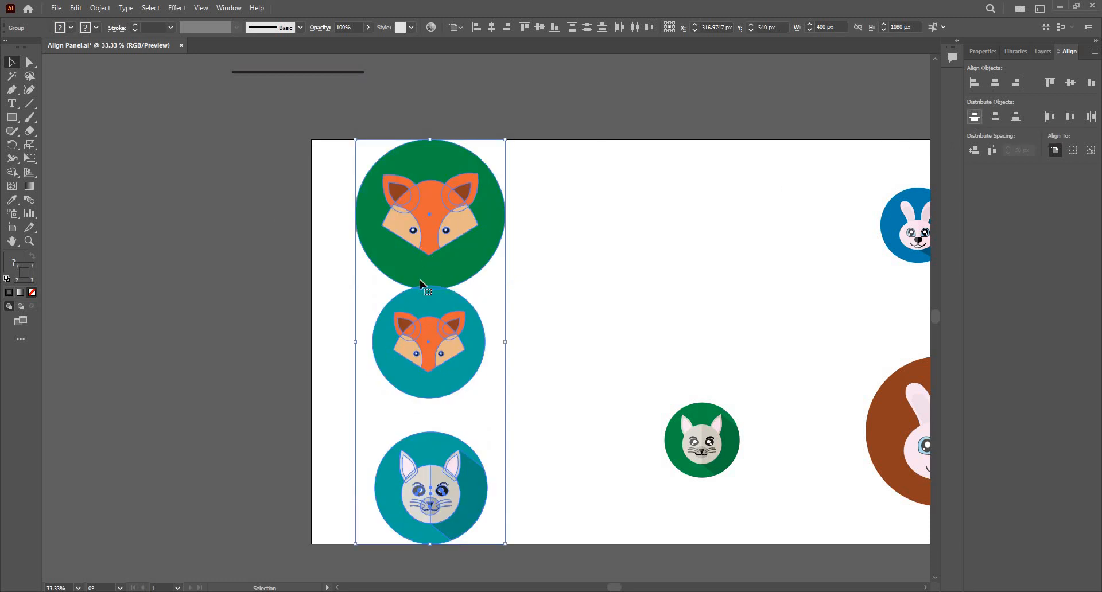
pyautogui.click(1013, 118)
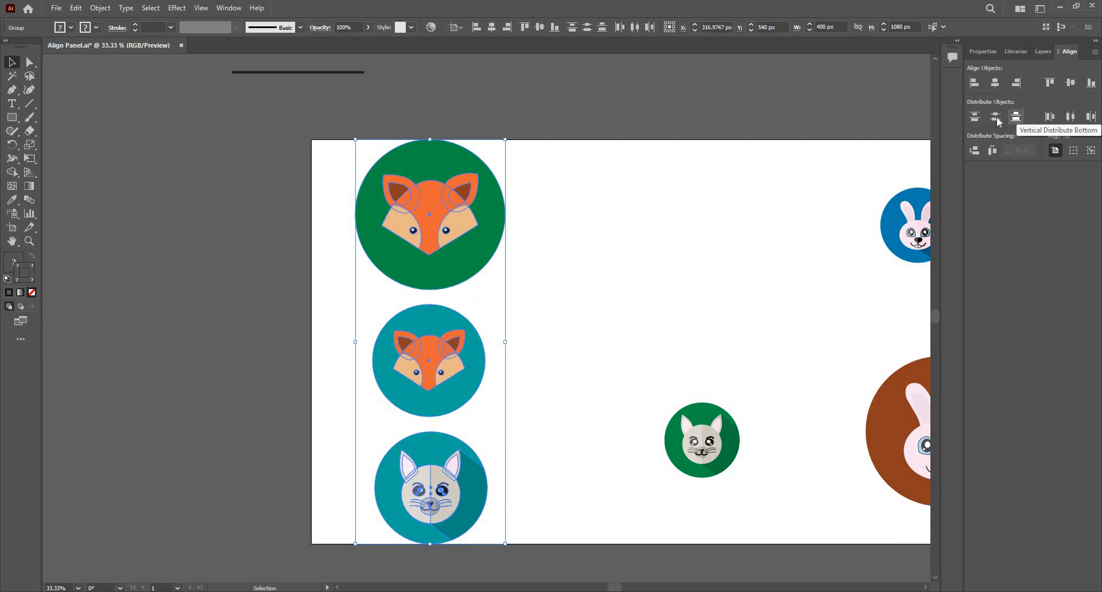
pyautogui.click(997, 121)
# - Examine how the left column's icons are spaced between the upper and lower edges of the artboard
pyautogui.scroll(-1, 516, 231)
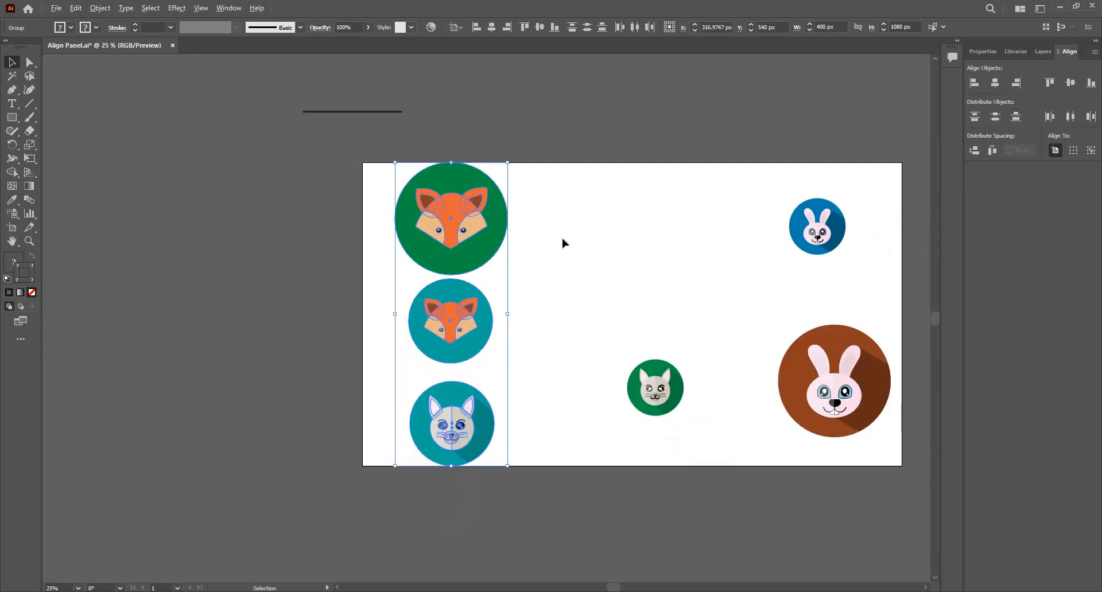
pyautogui.click(559, 376)
pyautogui.scroll(2, 440, 498)
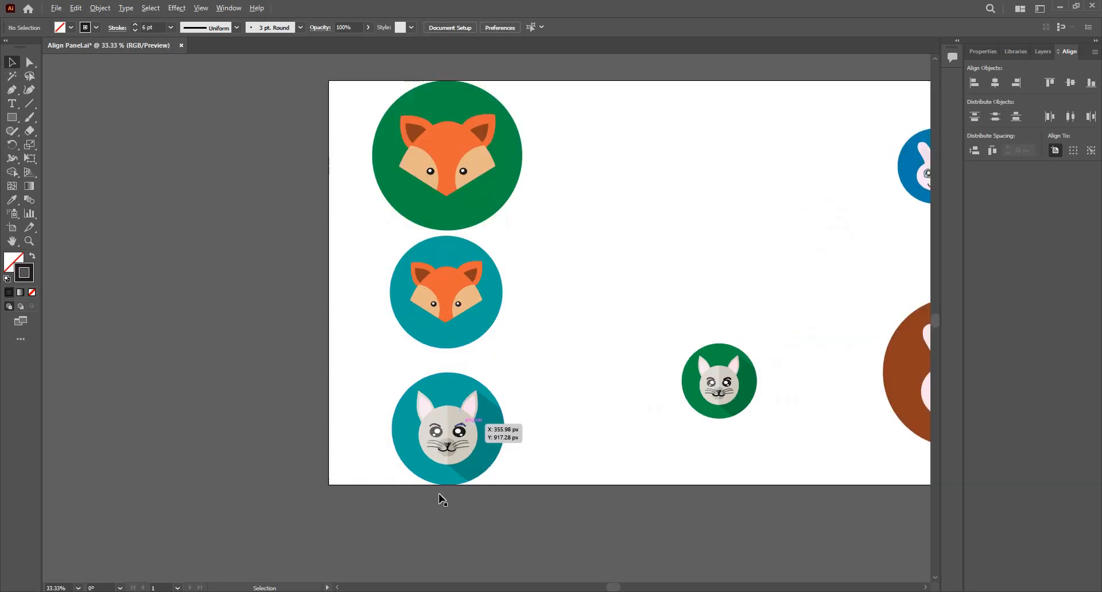
pyautogui.scroll(-1, 445, 97)
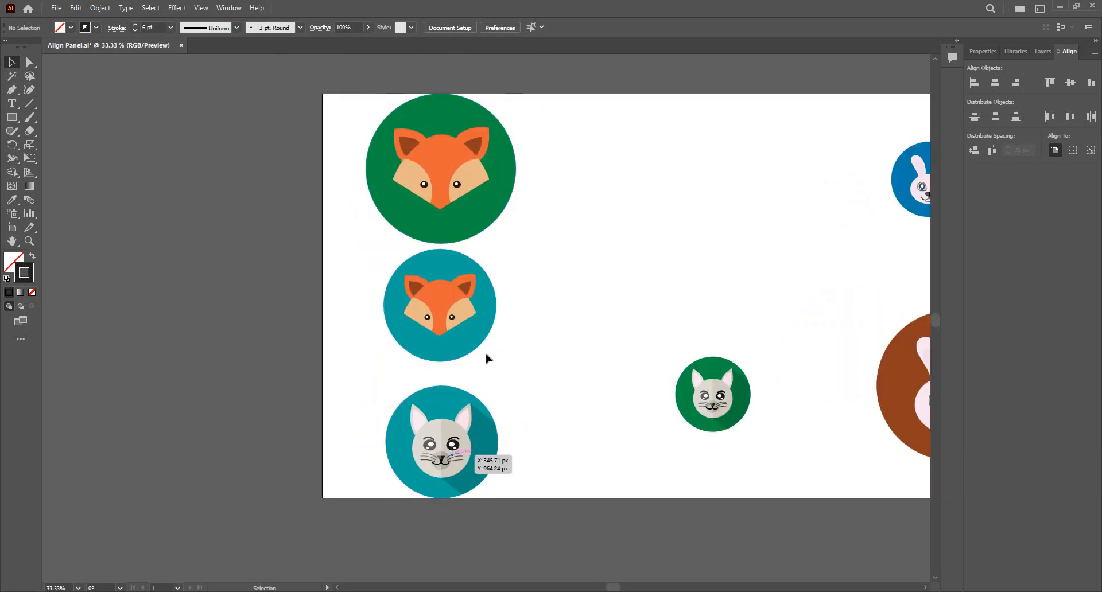
pyautogui.scroll(-1, 485, 359)
pyautogui.scroll(1, 485, 359)
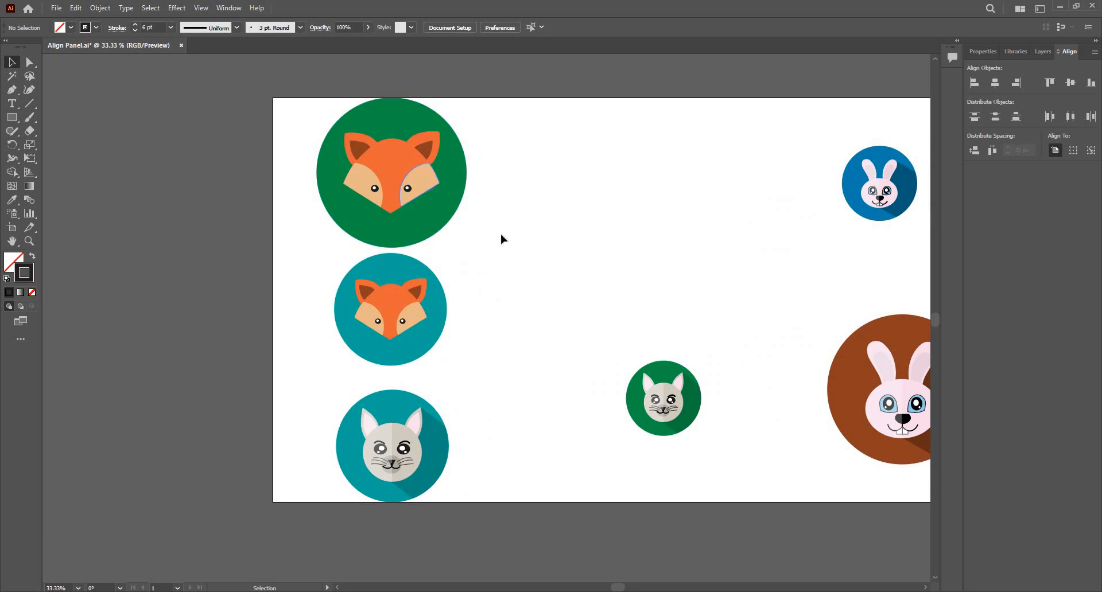
pyautogui.scroll(-1, 521, 194)
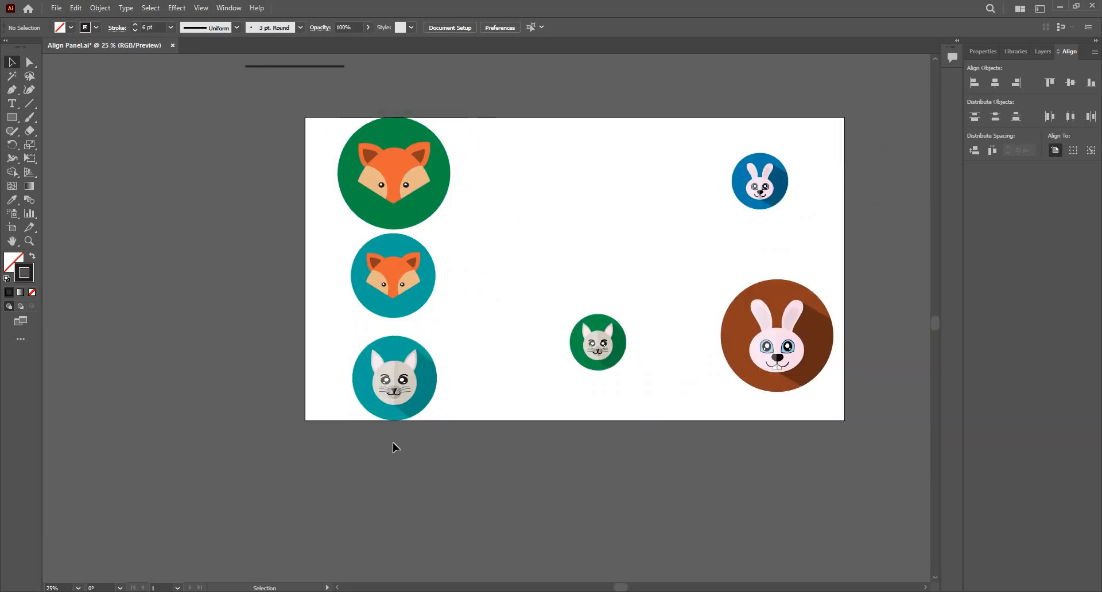
pyautogui.moveTo(478, 124); pyautogui.dragTo(393, 442)
pyautogui.click(512, 286)
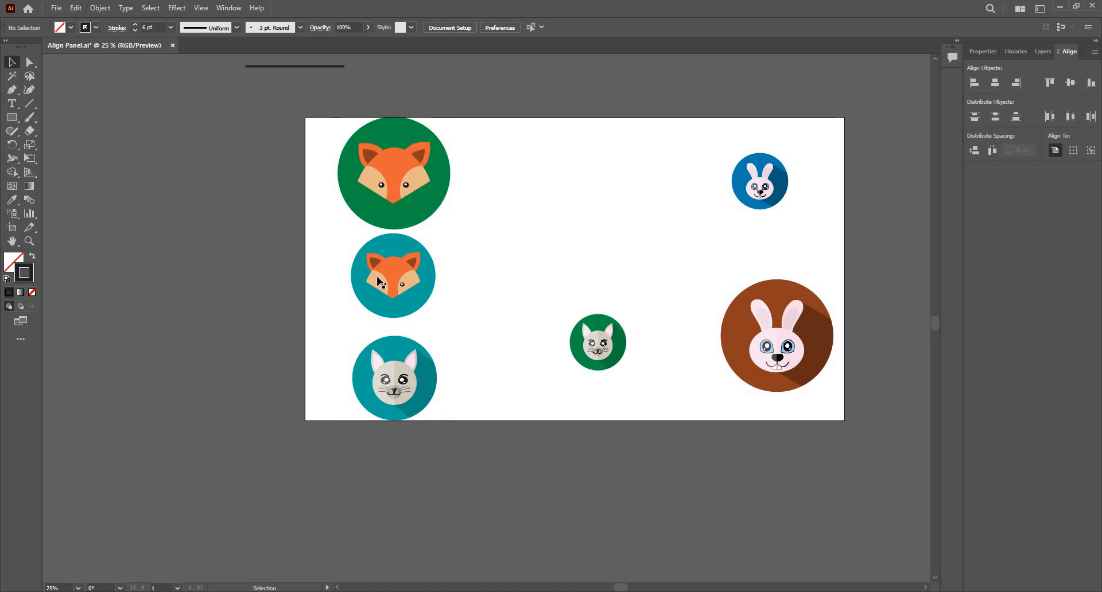
# - Move both foxes into a row with the blue rabbit and distribute the three horizontally 50 px apart, with the teal fox as key object
pyautogui.moveTo(393, 275); pyautogui.dragTo(589, 180)
pyautogui.moveTo(398, 230); pyautogui.dragTo(802, 230)
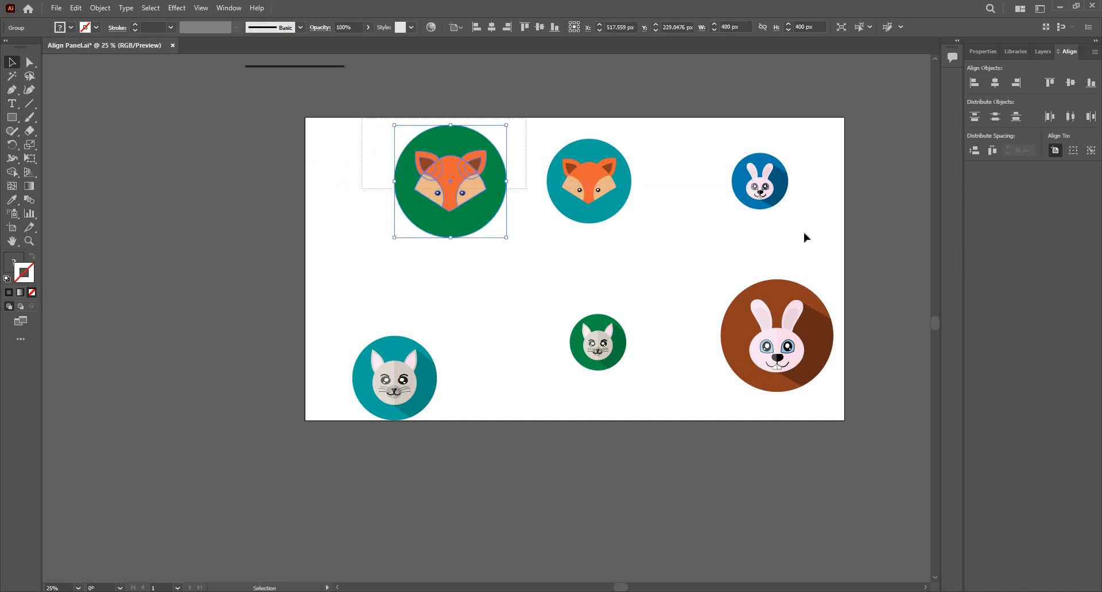
pyautogui.click(1089, 152)
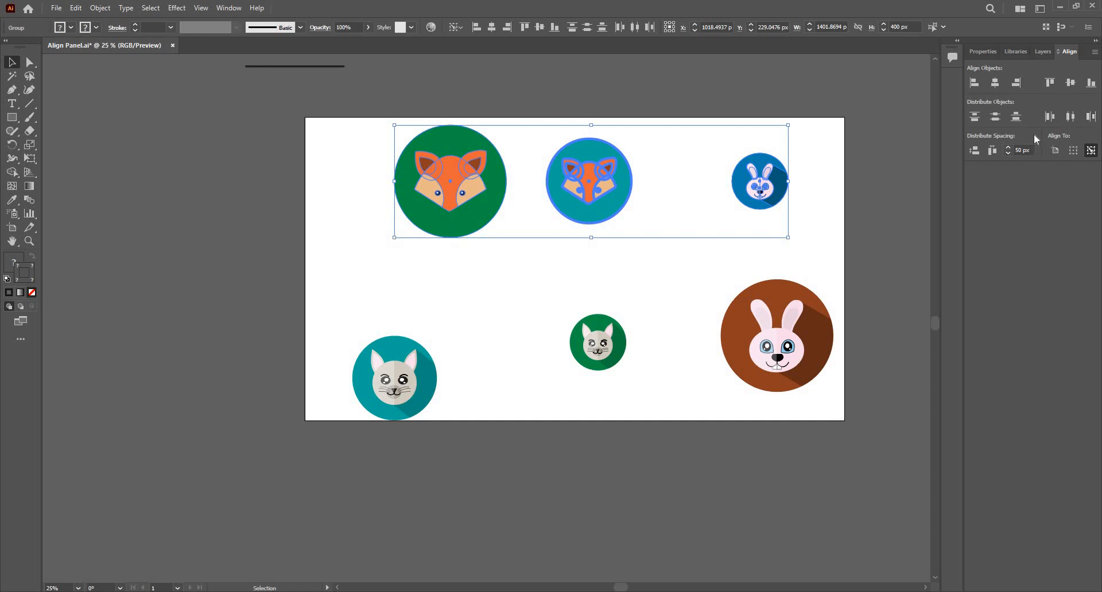
pyautogui.click(992, 151)
pyautogui.scroll(2, 562, 197)
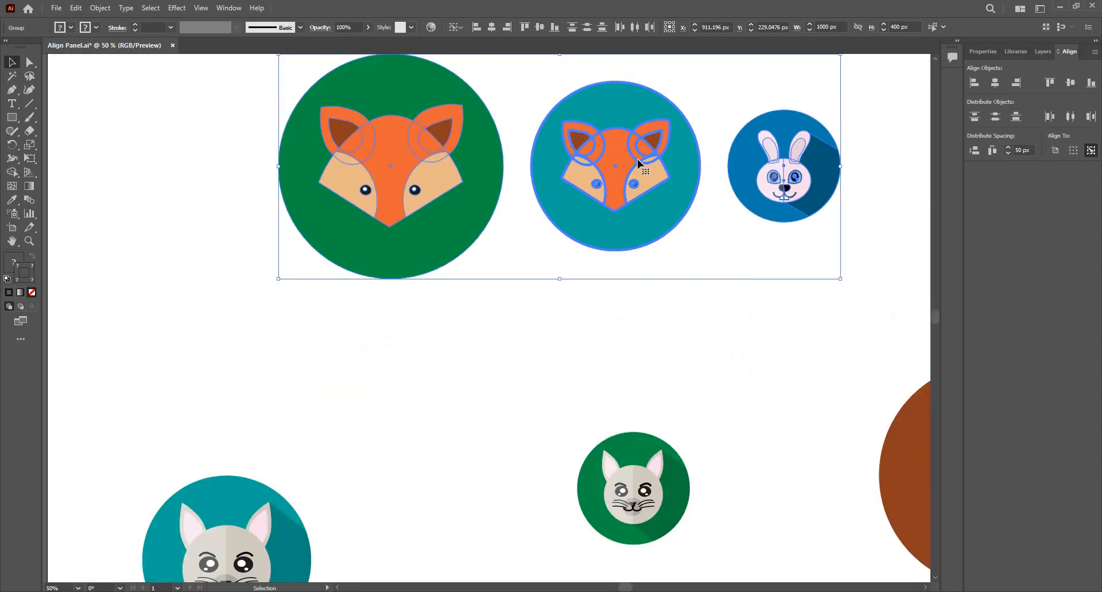
# - Make the green fox the key object and align the three icons of the upper row by their vertical centers
pyautogui.click(445, 185)
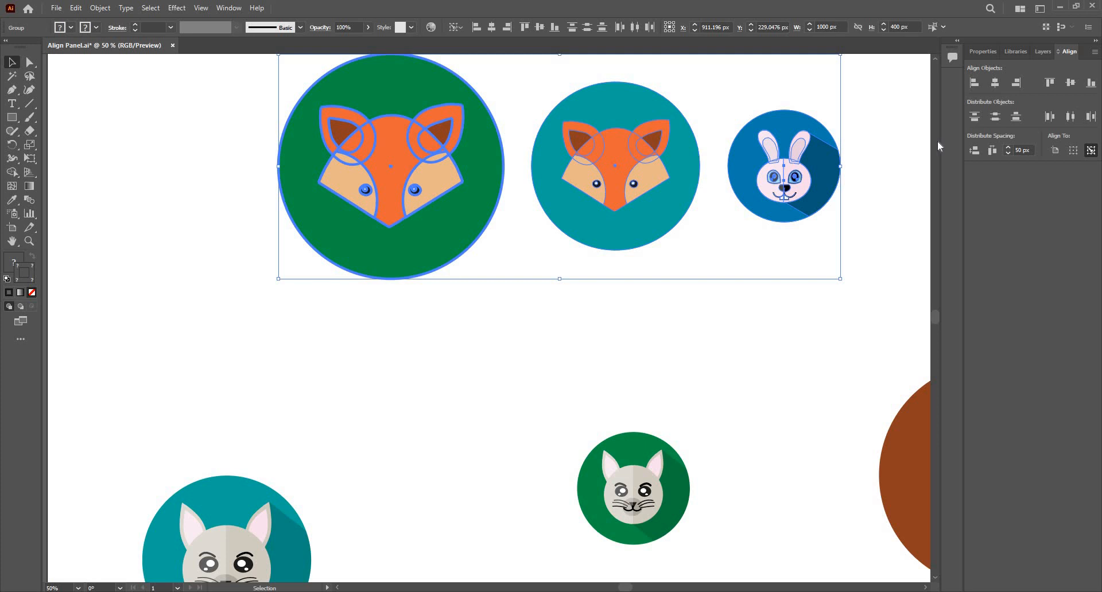
pyautogui.click(1070, 83)
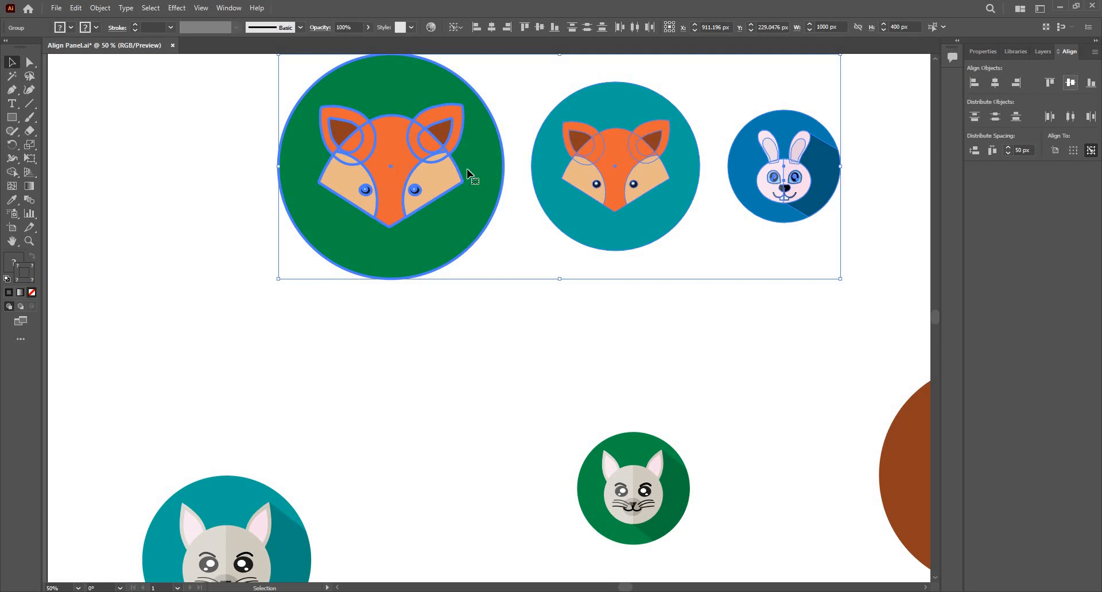
pyautogui.scroll(-1, 395, 185)
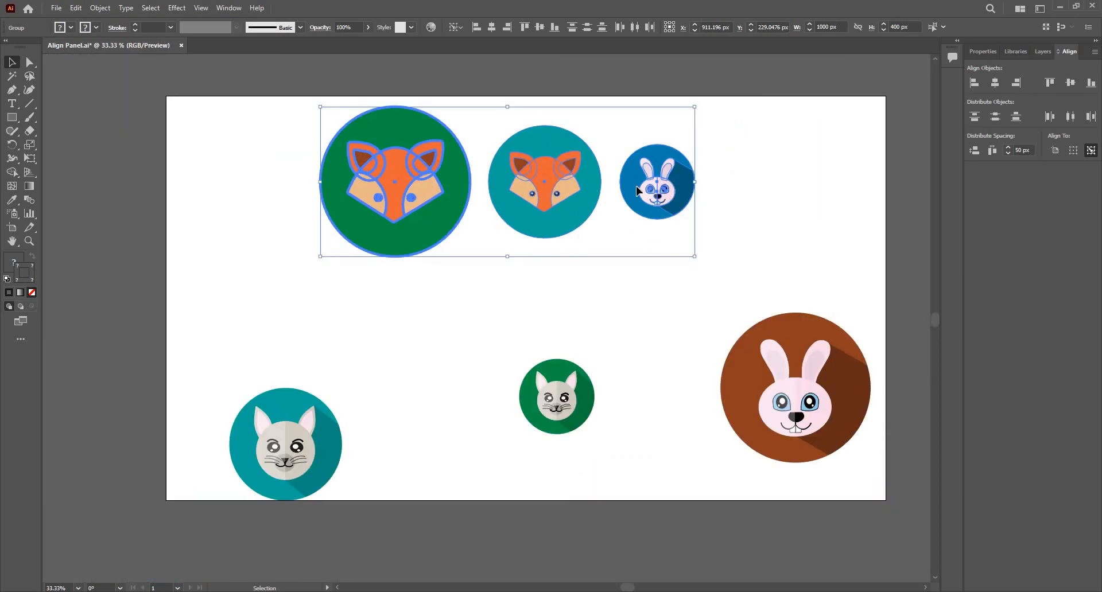
# - Move the teal fox and blue rabbit slightly down, and realign their vertical centers to the green fox as key object
pyautogui.click(488, 115)
pyautogui.moveTo(488, 116); pyautogui.dragTo(680, 214)
pyautogui.moveTo(280, 124); pyautogui.dragTo(714, 244)
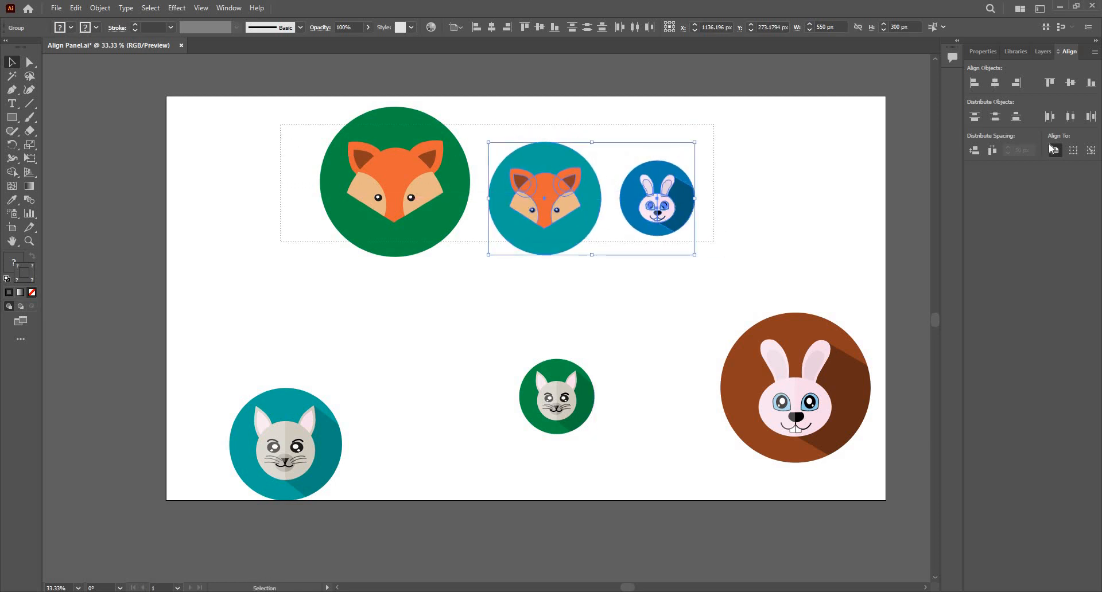
pyautogui.click(1091, 150)
pyautogui.click(405, 165)
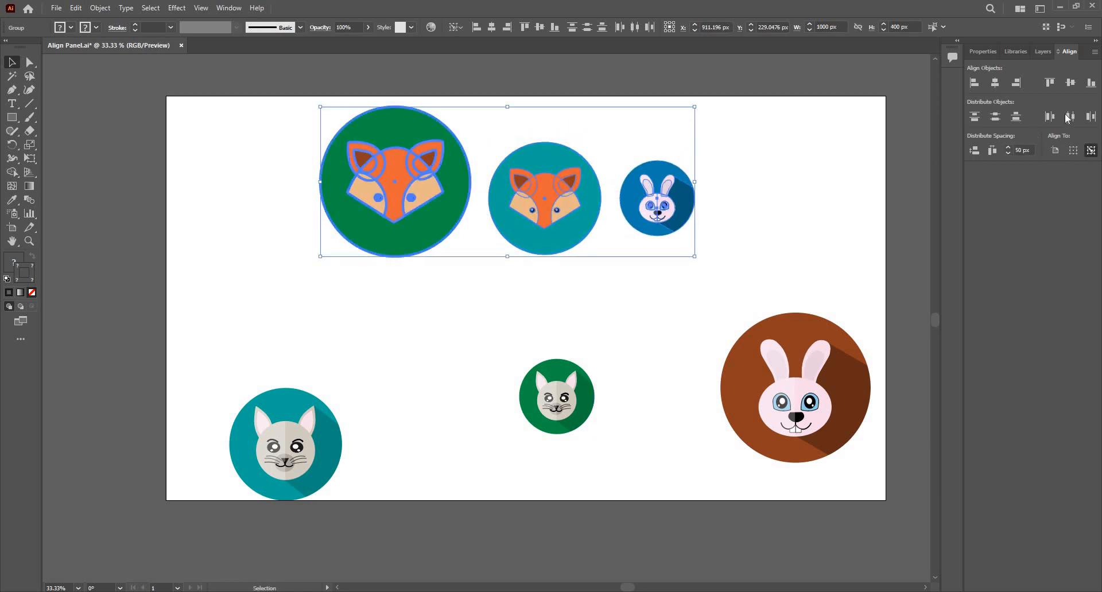
pyautogui.click(1071, 84)
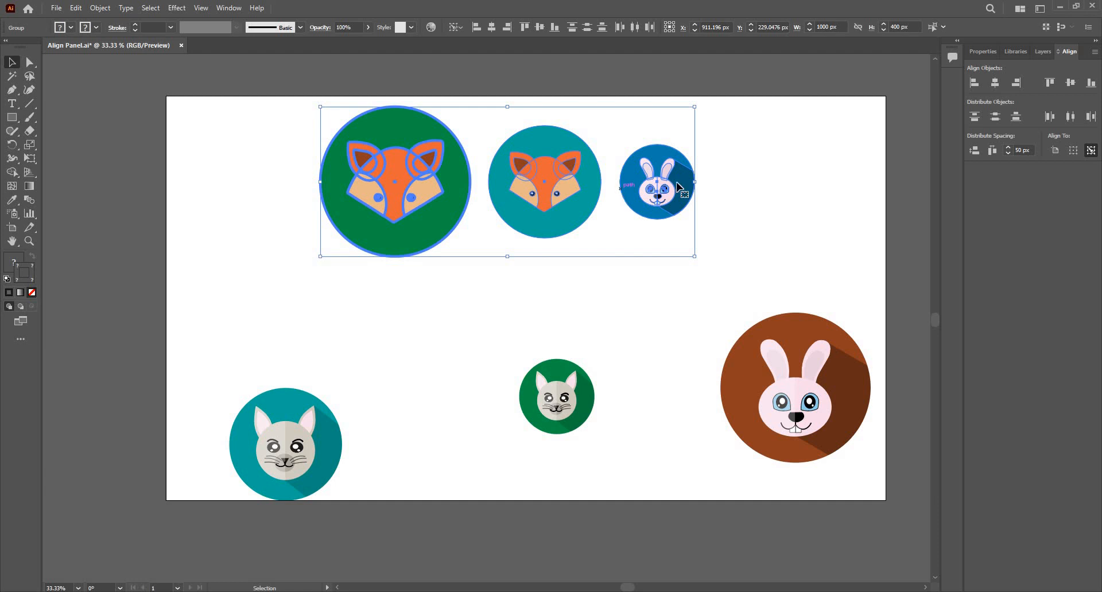
# - Select the upper row's three icons, undo a trial spacing distribution and apply horizontal spacing distribution relative to the artboard
pyautogui.click(772, 230)
pyautogui.moveTo(771, 230); pyautogui.dragTo(741, 233)
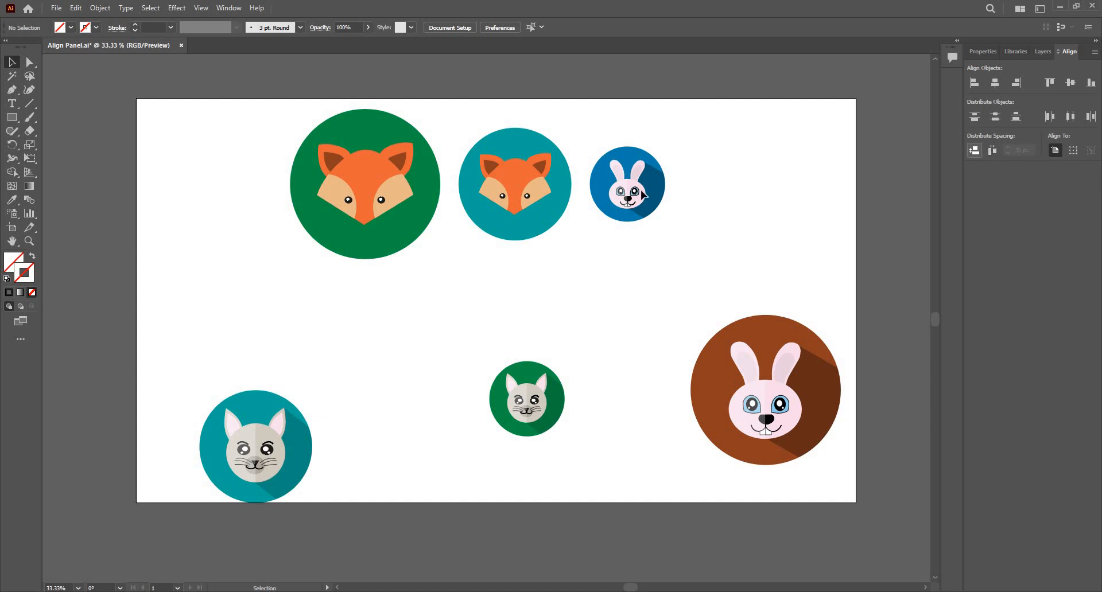
pyautogui.moveTo(311, 292); pyautogui.dragTo(630, 195)
pyautogui.click(989, 152)
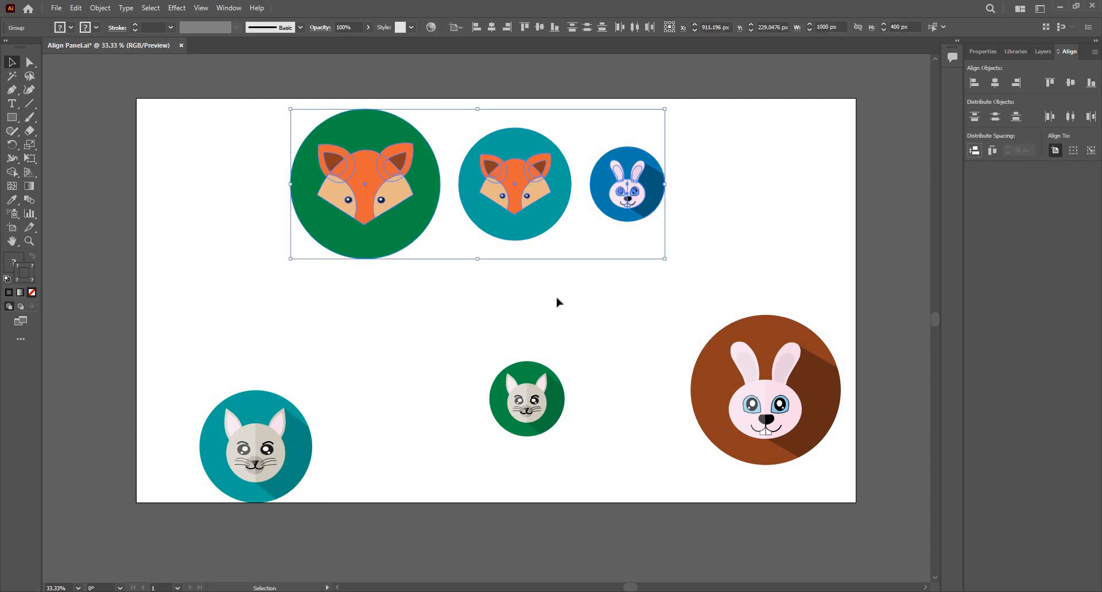
pyautogui.hotkey('ctrl', 'z')
pyautogui.click(997, 150)
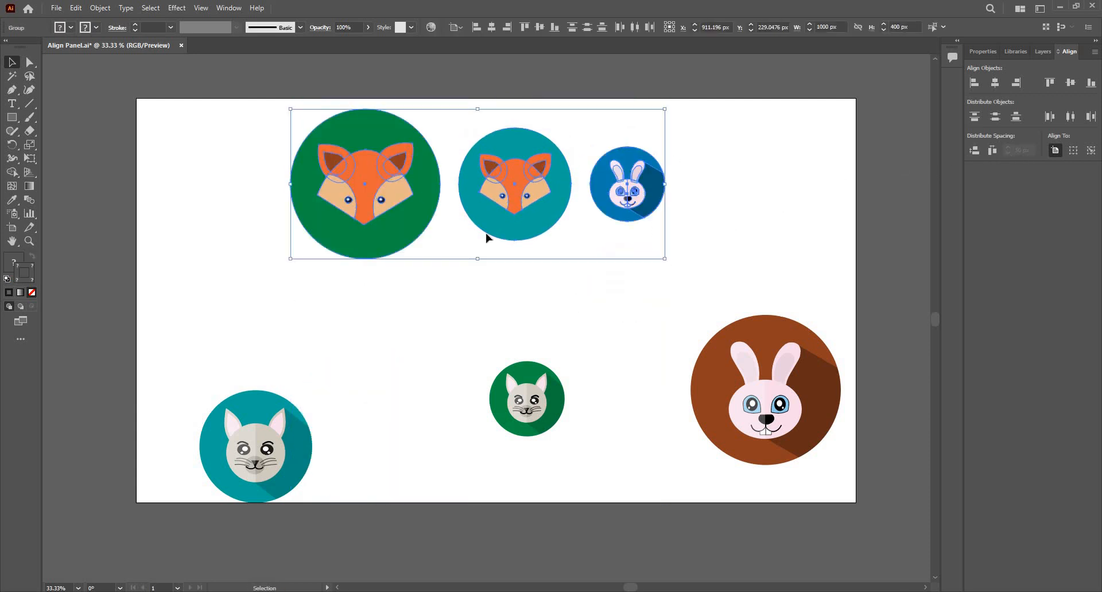